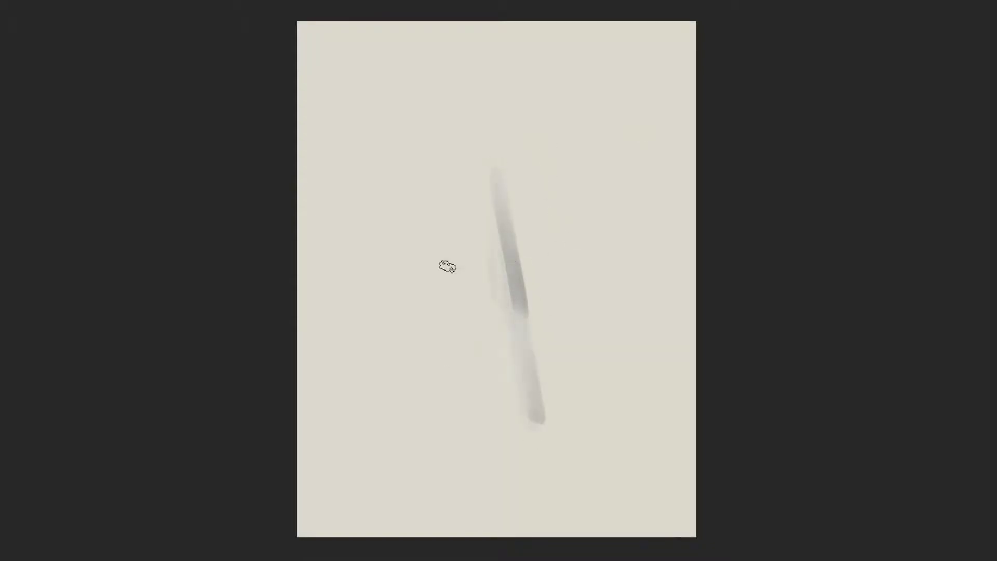
# Block in soft grey strokes for the brows, eyes, lower lip and chin around the nose line.
pyautogui.moveTo(589, 381); pyautogui.dragTo(483, 397)
pyautogui.moveTo(517, 332)
pyautogui.mouseDown()
pyautogui.moveTo(486, 311)
pyautogui.moveTo(545, 338)
pyautogui.moveTo(487, 318)
pyautogui.mouseUp()
pyautogui.moveTo(506, 254)
pyautogui.mouseDown()
pyautogui.moveTo(449, 229)
pyautogui.moveTo(387, 248)
pyautogui.moveTo(493, 259)
pyautogui.moveTo(534, 236)
pyautogui.mouseUp()
pyautogui.moveTo(532, 231)
pyautogui.mouseDown()
pyautogui.moveTo(581, 219)
pyautogui.moveTo(589, 229)
pyautogui.moveTo(574, 238)
pyautogui.mouseUp()
pyautogui.moveTo(540, 386)
pyautogui.mouseDown()
pyautogui.moveTo(526, 379)
pyautogui.moveTo(561, 383)
pyautogui.moveTo(494, 389)
pyautogui.moveTo(534, 407)
pyautogui.moveTo(513, 415)
pyautogui.moveTo(478, 397)
pyautogui.mouseUp()
pyautogui.moveTo(512, 437); pyautogui.dragTo(571, 427)
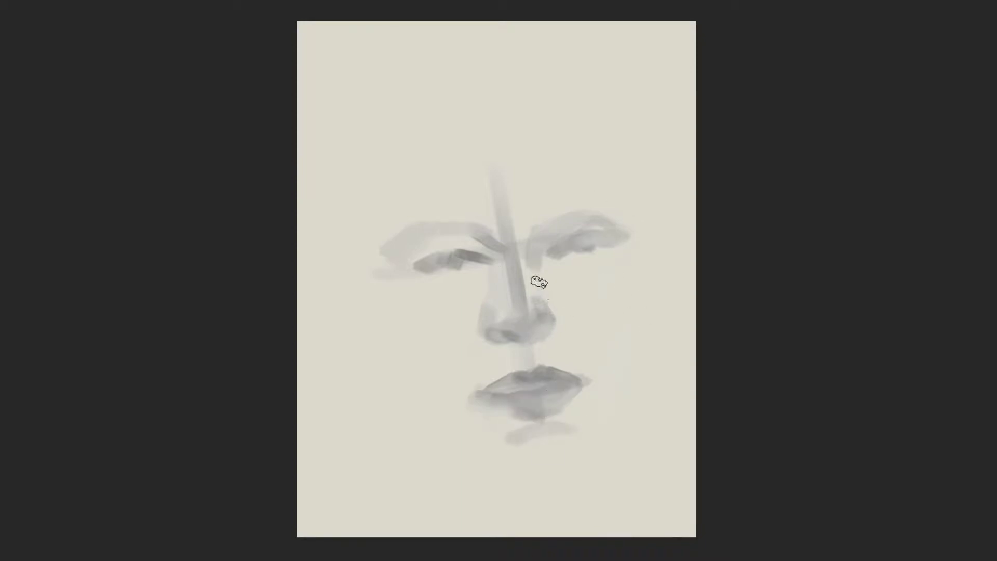
# With a smaller brush, shade the left eye, nose sides, nostrils and left cheek line.
pyautogui.rightClick(587, 293)
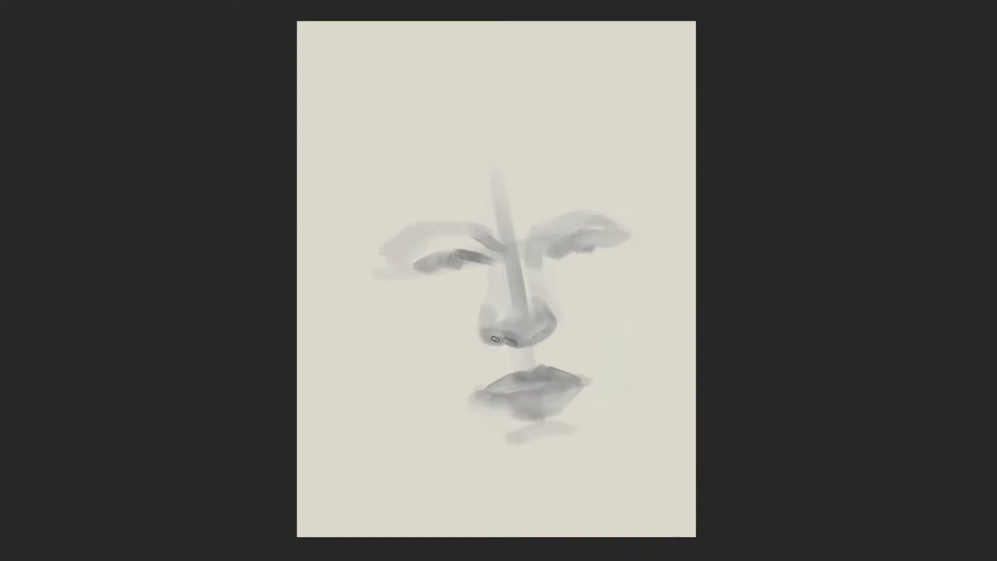
pyautogui.moveTo(483, 244); pyautogui.dragTo(506, 280)
pyautogui.moveTo(555, 326); pyautogui.dragTo(501, 283)
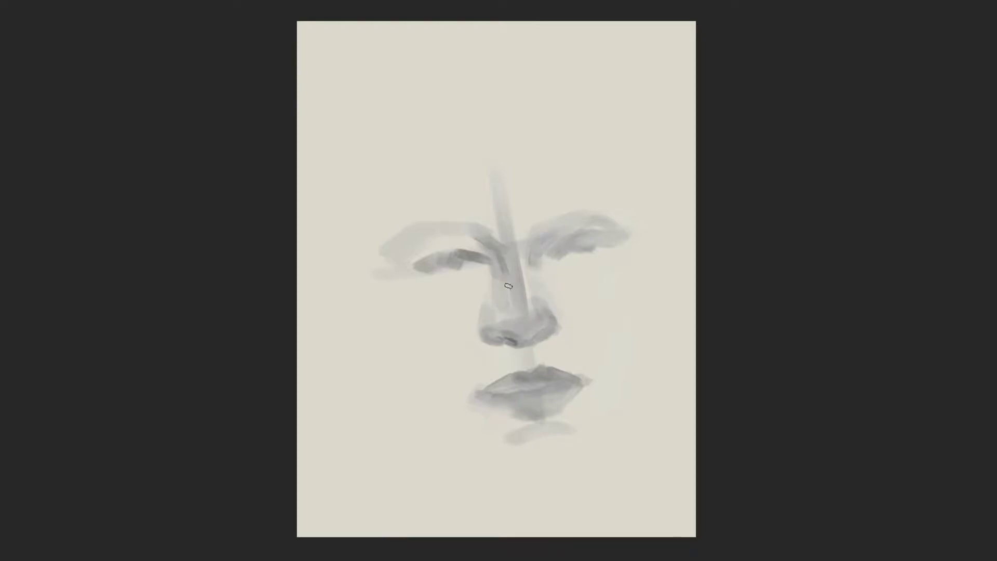
pyautogui.moveTo(493, 317); pyautogui.dragTo(528, 347)
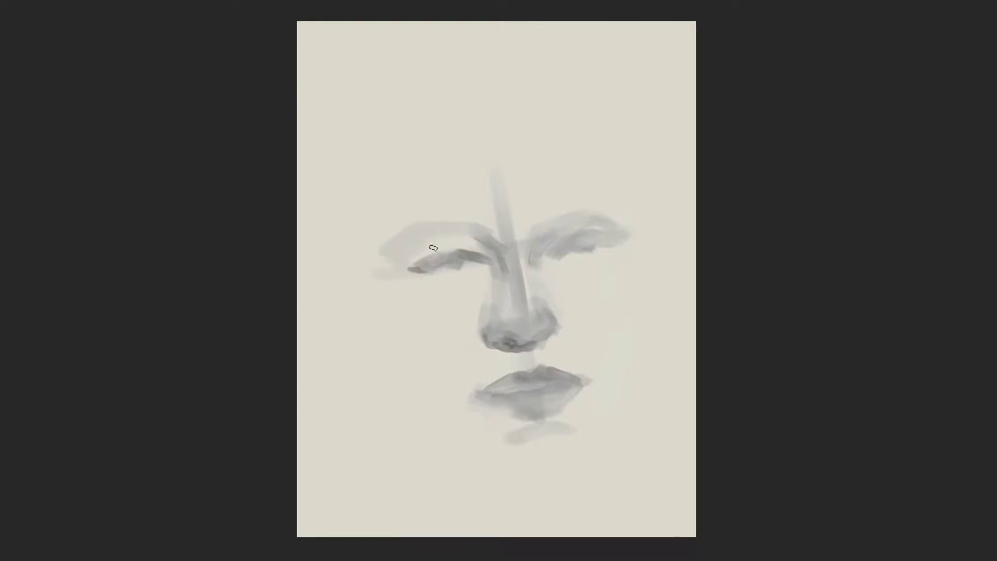
pyautogui.moveTo(433, 248); pyautogui.dragTo(408, 260)
pyautogui.moveTo(482, 243); pyautogui.dragTo(478, 253)
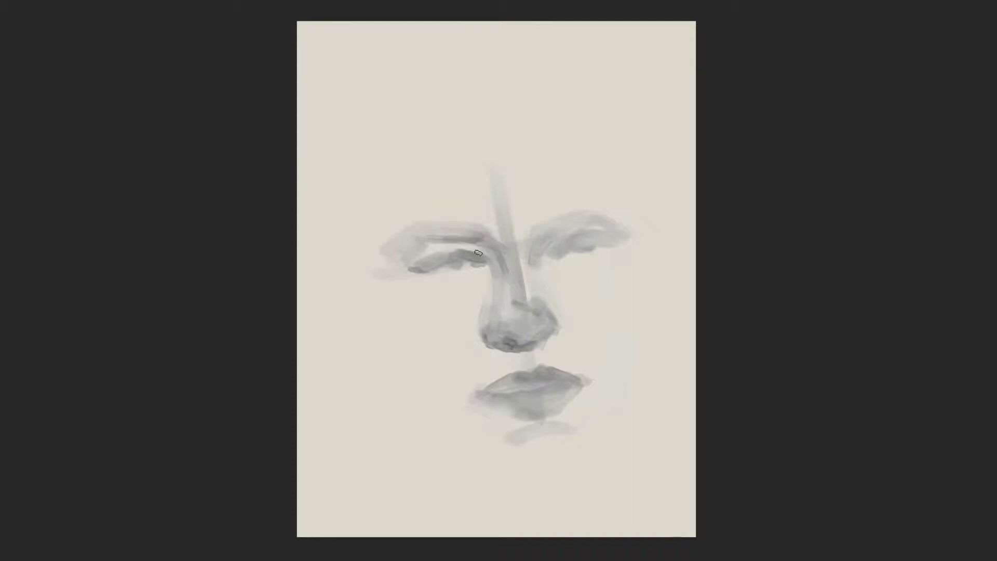
pyautogui.moveTo(476, 300); pyautogui.dragTo(399, 326)
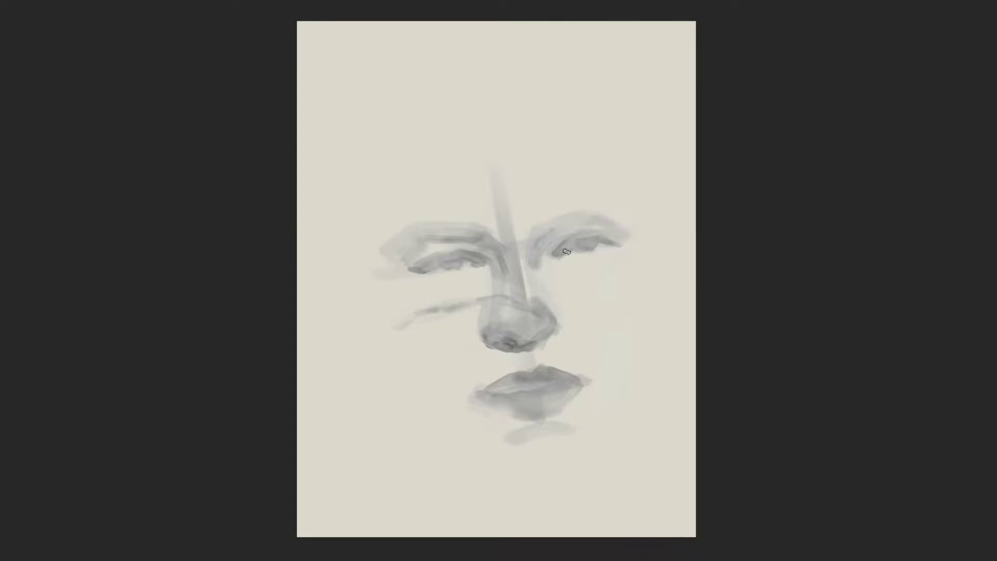
# Darken the right eyebrow and shade beneath both eyes and above the left brow.
pyautogui.moveTo(548, 234); pyautogui.dragTo(592, 219)
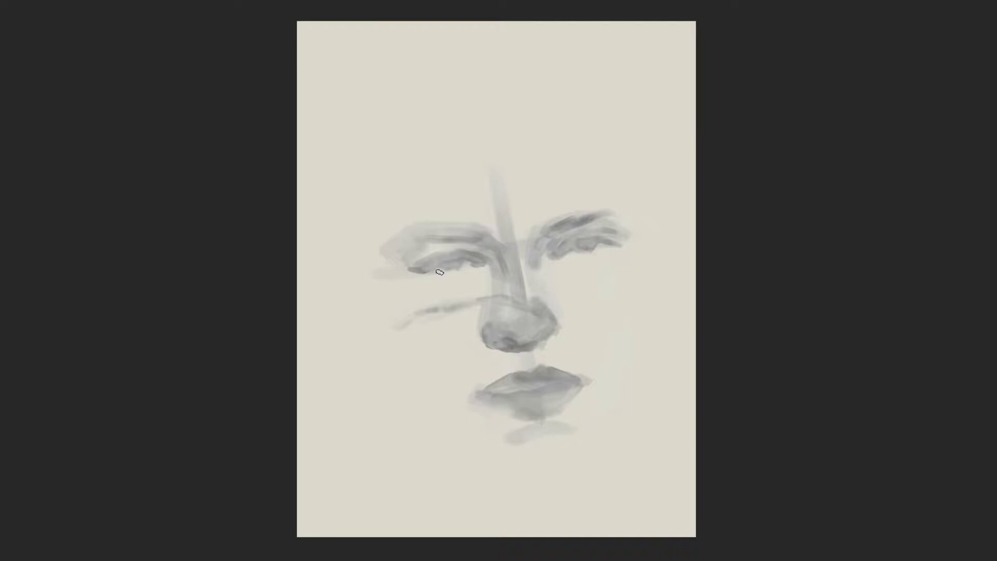
pyautogui.moveTo(628, 237); pyautogui.dragTo(610, 210)
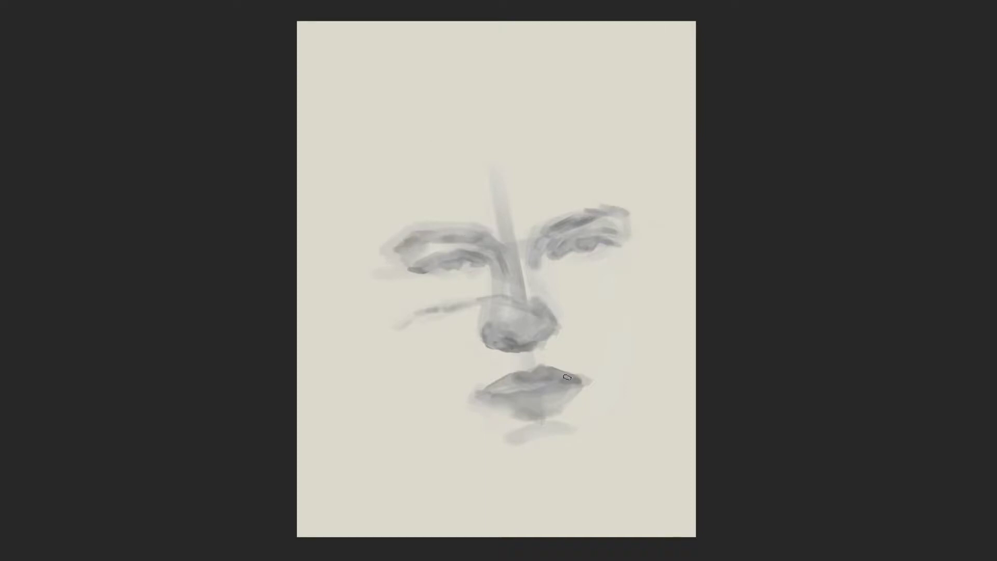
pyautogui.moveTo(563, 269); pyautogui.dragTo(607, 264)
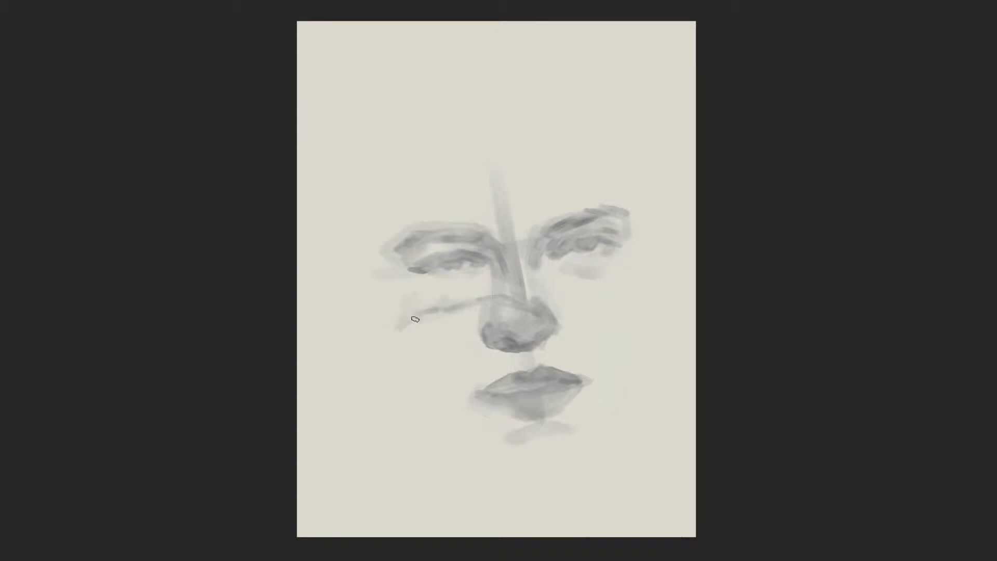
pyautogui.moveTo(551, 292); pyautogui.dragTo(622, 245)
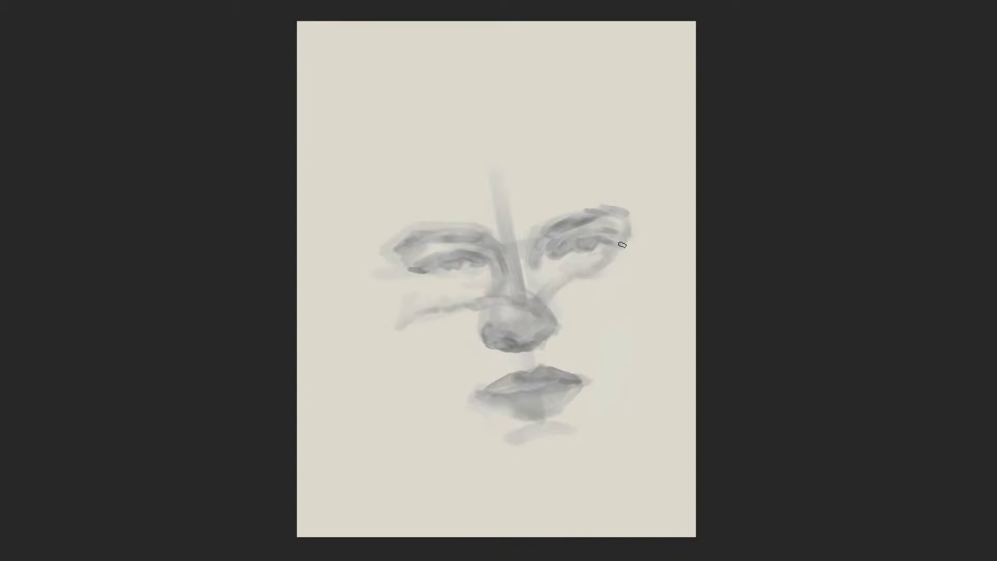
pyautogui.moveTo(422, 279)
pyautogui.mouseDown()
pyautogui.moveTo(459, 292)
pyautogui.moveTo(400, 321)
pyautogui.mouseUp()
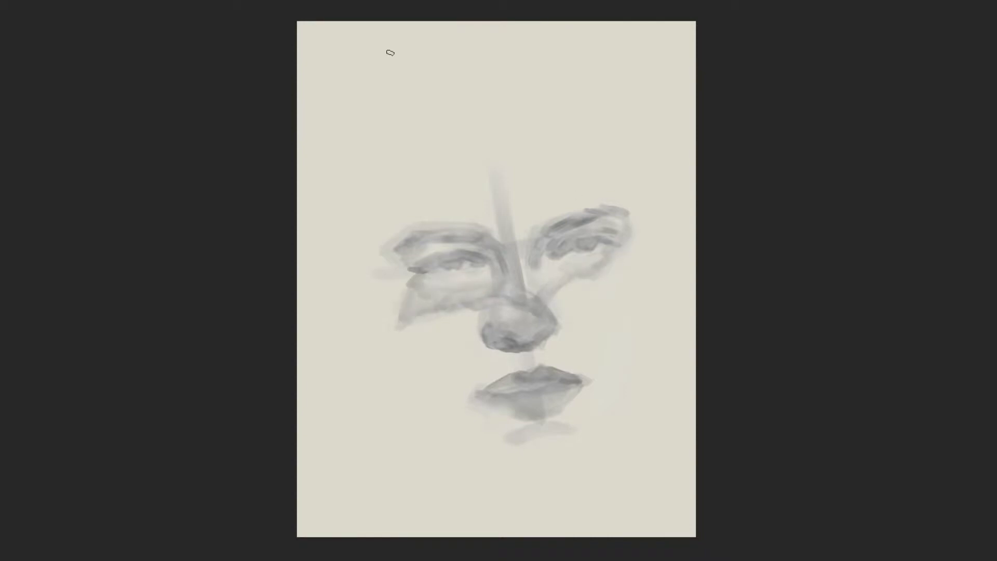
pyautogui.moveTo(395, 226)
pyautogui.mouseDown()
pyautogui.moveTo(514, 196)
pyautogui.moveTo(529, 179)
pyautogui.mouseUp()
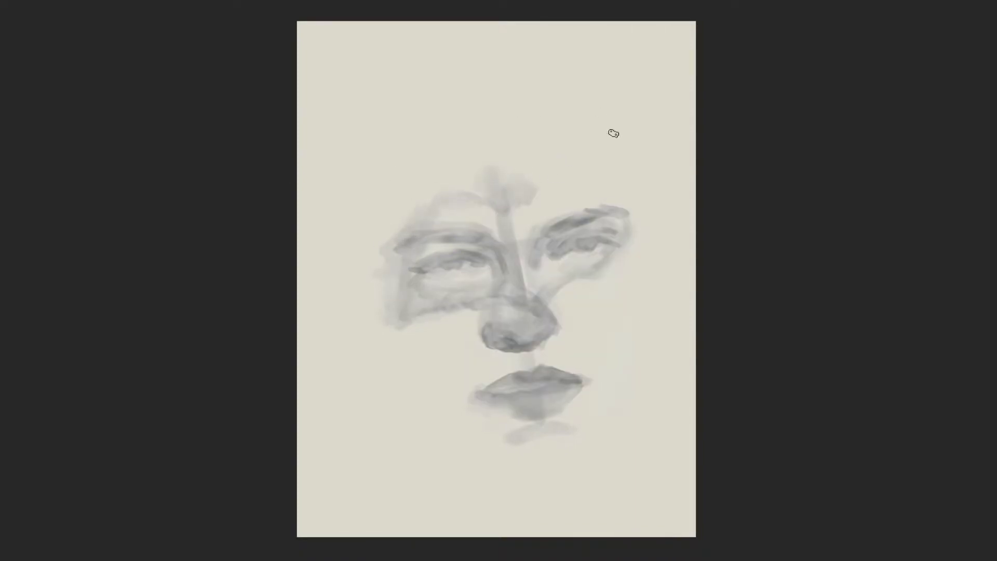
# Draw the cheeks and jawline from the right side, round the chin, up to the left temple.
pyautogui.moveTo(540, 311)
pyautogui.mouseDown()
pyautogui.moveTo(623, 285)
pyautogui.moveTo(640, 195)
pyautogui.mouseUp()
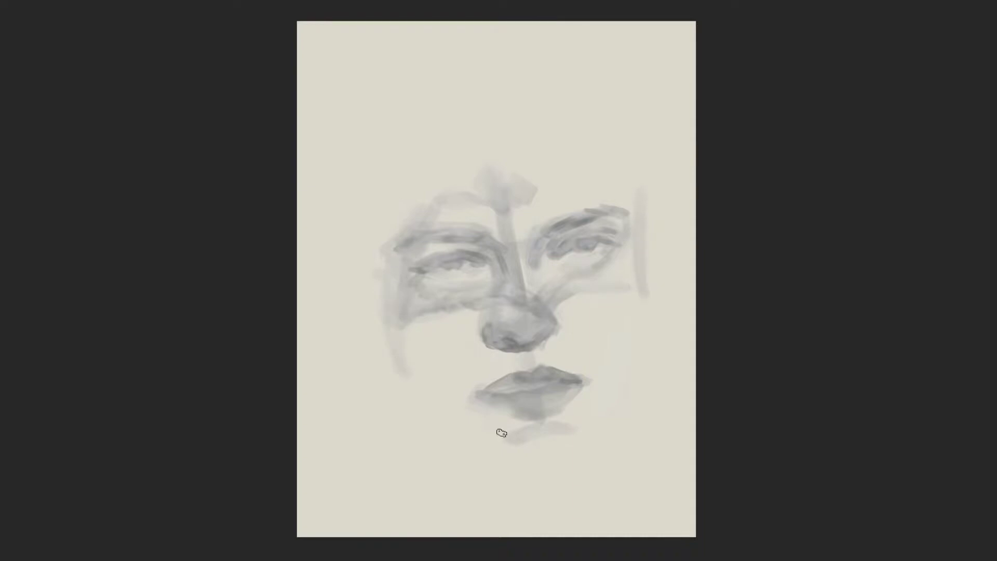
pyautogui.moveTo(639, 286)
pyautogui.mouseDown()
pyautogui.moveTo(642, 363)
pyautogui.moveTo(593, 451)
pyautogui.mouseUp()
pyautogui.moveTo(620, 353)
pyautogui.mouseDown()
pyautogui.moveTo(593, 455)
pyautogui.moveTo(472, 465)
pyautogui.moveTo(400, 377)
pyautogui.mouseUp()
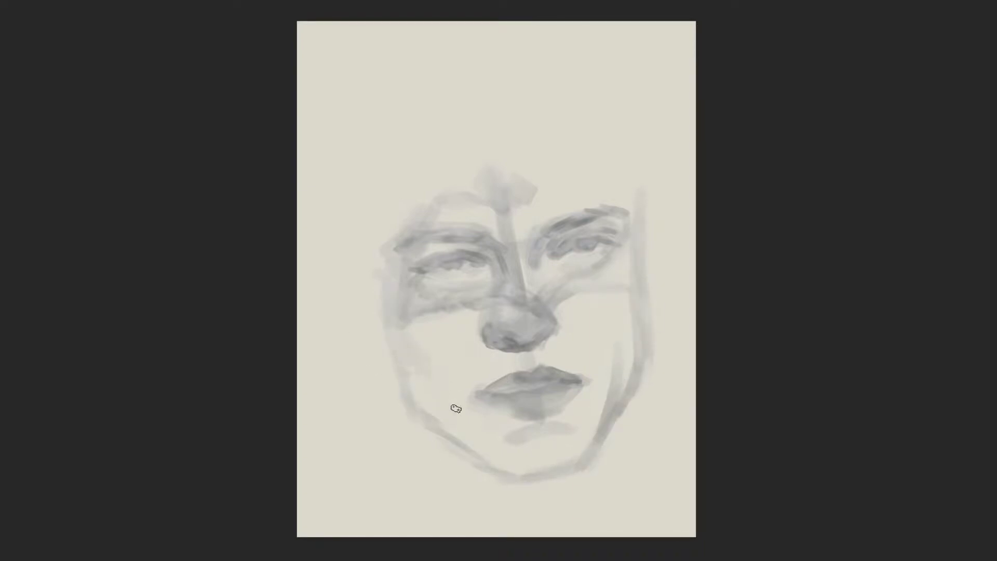
pyautogui.moveTo(458, 424)
pyautogui.mouseDown()
pyautogui.moveTo(392, 345)
pyautogui.moveTo(386, 233)
pyautogui.mouseUp()
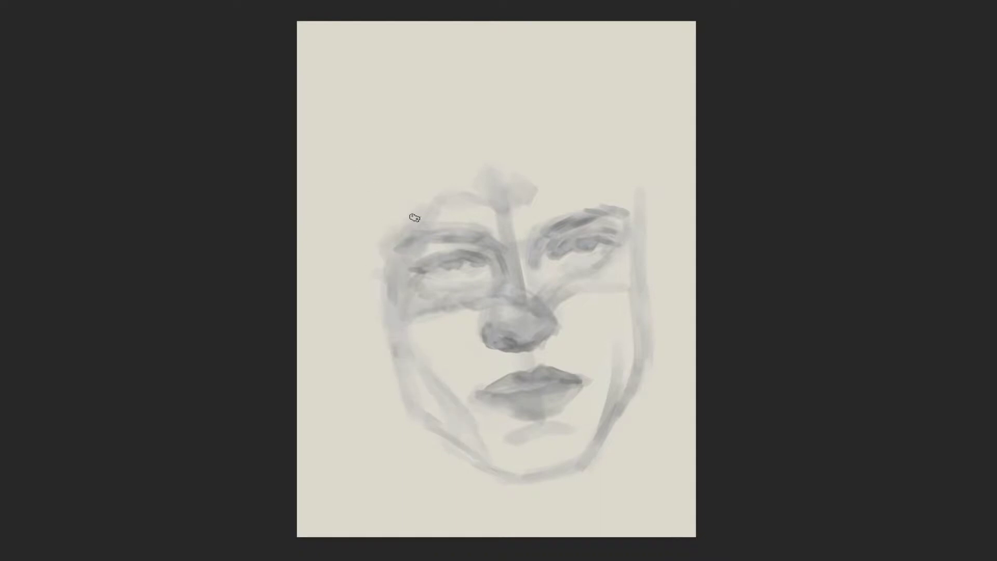
pyautogui.moveTo(387, 285); pyautogui.dragTo(431, 150)
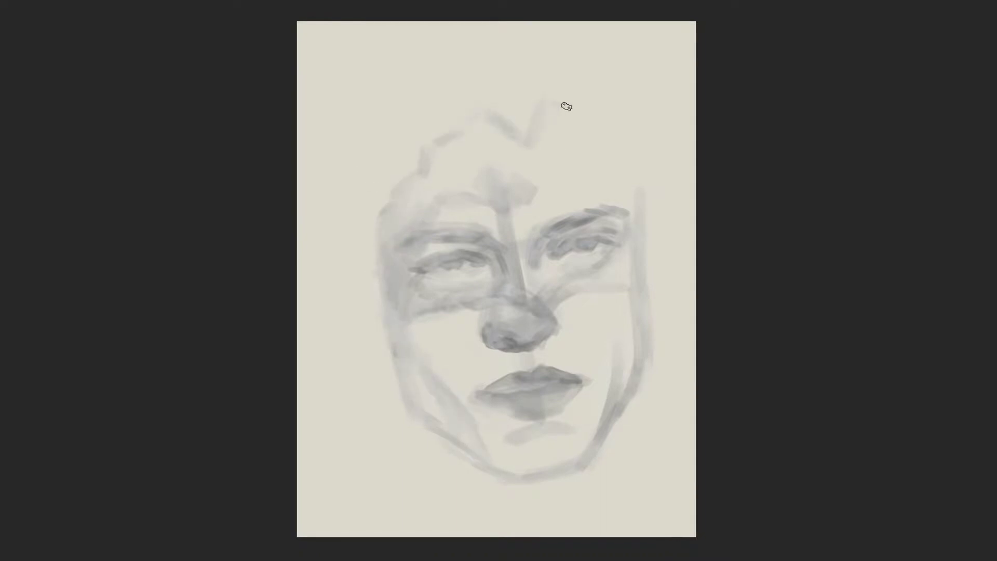
# Fill in the forehead, hairline and temples, and paint both ears.
pyautogui.moveTo(592, 158); pyautogui.dragTo(636, 218)
pyautogui.moveTo(519, 193)
pyautogui.mouseDown()
pyautogui.moveTo(577, 174)
pyautogui.moveTo(543, 109)
pyautogui.moveTo(597, 197)
pyautogui.moveTo(456, 173)
pyautogui.moveTo(438, 200)
pyautogui.mouseUp()
pyautogui.moveTo(612, 217); pyautogui.dragTo(581, 279)
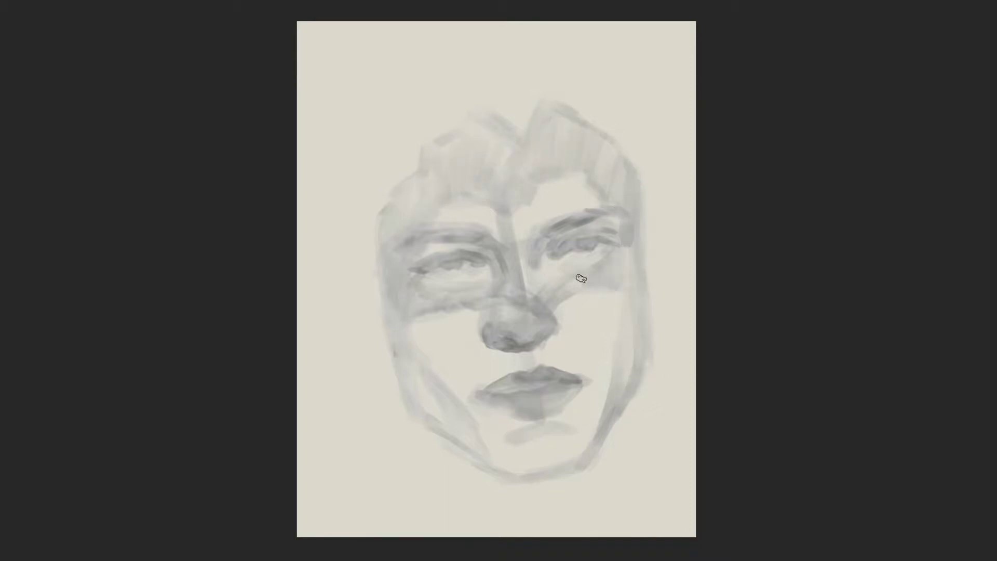
pyautogui.moveTo(496, 204)
pyautogui.mouseDown()
pyautogui.moveTo(518, 216)
pyautogui.moveTo(539, 176)
pyautogui.moveTo(447, 161)
pyautogui.moveTo(464, 135)
pyautogui.moveTo(382, 256)
pyautogui.mouseUp()
pyautogui.moveTo(377, 217); pyautogui.dragTo(353, 272)
pyautogui.moveTo(377, 327); pyautogui.dragTo(363, 262)
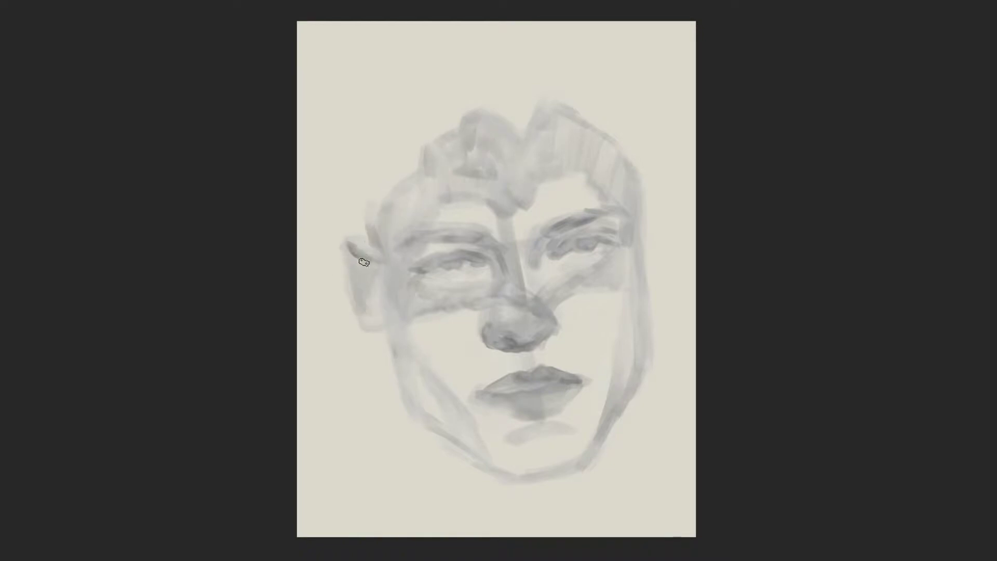
pyautogui.moveTo(648, 210); pyautogui.dragTo(637, 325)
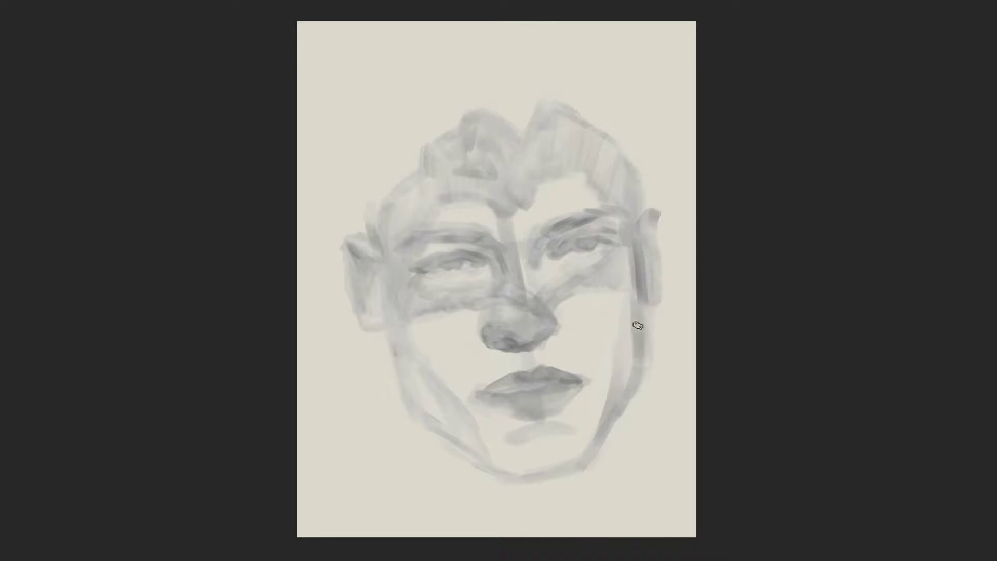
# Draw both sides of the neck and sketch the hair top and head outline.
pyautogui.moveTo(420, 413); pyautogui.dragTo(419, 490)
pyautogui.moveTo(619, 425); pyautogui.dragTo(620, 492)
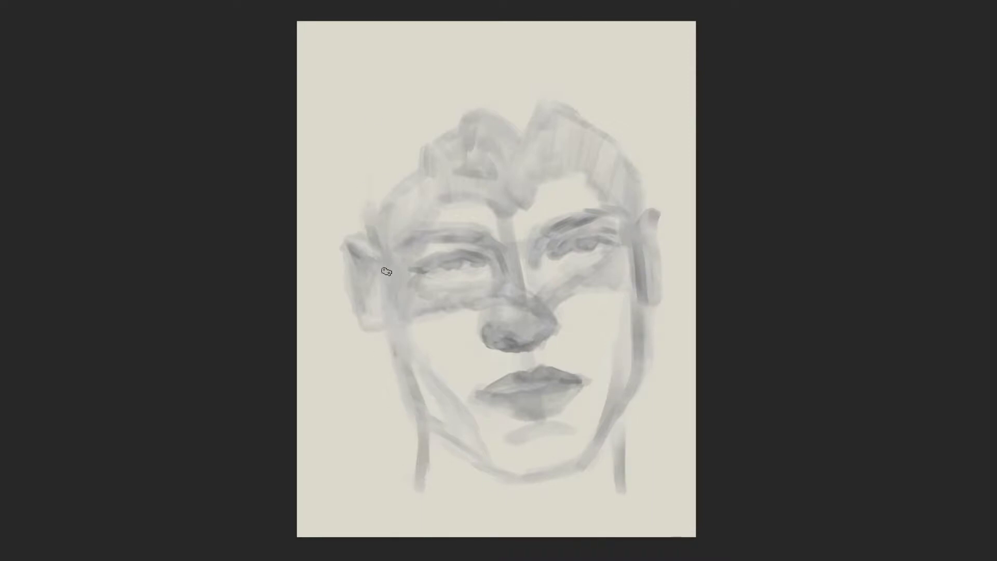
pyautogui.moveTo(371, 242); pyautogui.dragTo(360, 131)
pyautogui.moveTo(534, 82)
pyautogui.mouseDown()
pyautogui.moveTo(507, 94)
pyautogui.moveTo(411, 93)
pyautogui.mouseUp()
pyautogui.moveTo(407, 91); pyautogui.dragTo(386, 112)
pyautogui.moveTo(388, 133); pyautogui.dragTo(373, 126)
pyautogui.moveTo(571, 63); pyautogui.dragTo(639, 207)
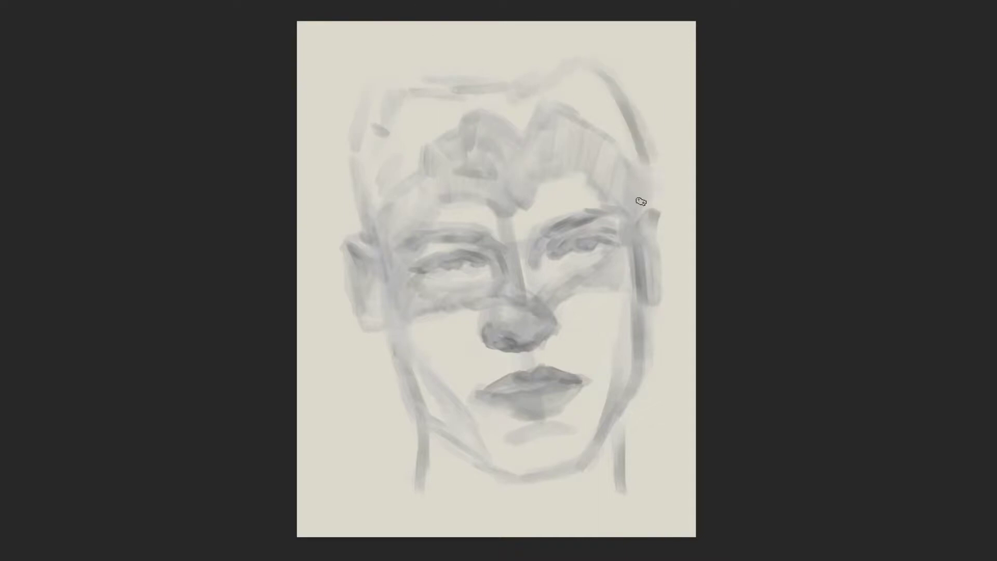
pyautogui.moveTo(631, 135); pyautogui.dragTo(642, 223)
pyautogui.moveTo(460, 24)
pyautogui.mouseDown()
pyautogui.moveTo(384, 61)
pyautogui.moveTo(350, 171)
pyautogui.mouseUp()
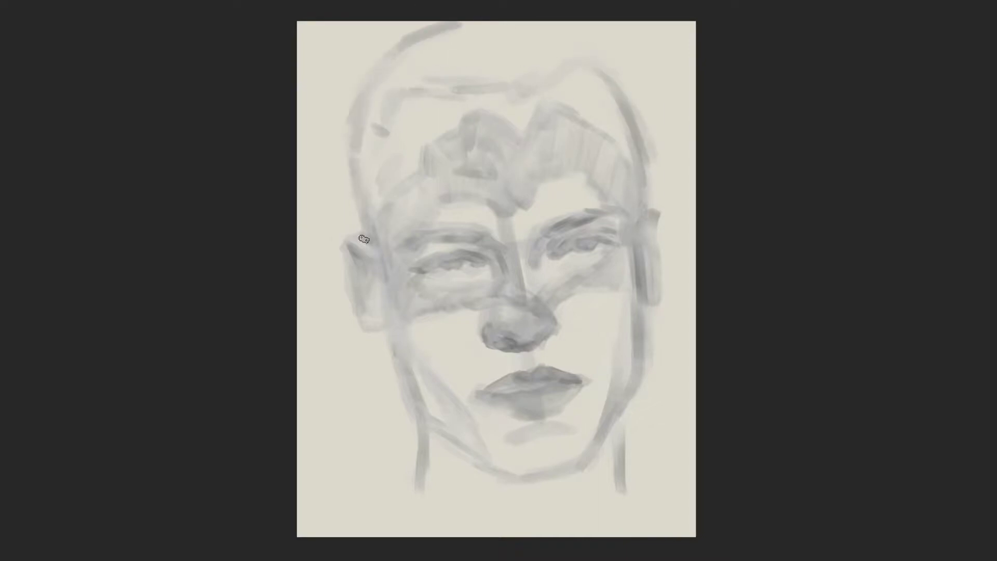
pyautogui.moveTo(363, 235)
pyautogui.mouseDown()
pyautogui.moveTo(337, 272)
pyautogui.moveTo(395, 331)
pyautogui.mouseUp()
pyautogui.moveTo(389, 127)
pyautogui.mouseDown()
pyautogui.moveTo(356, 100)
pyautogui.moveTo(630, 111)
pyautogui.moveTo(629, 141)
pyautogui.mouseUp()
# Move the drawing down, shrink it about 13%, and darken the head outline.
pyautogui.hotkey('ctrl', 't')
pyautogui.moveTo(673, 51); pyautogui.dragTo(649, 69)
pyautogui.press('Return')
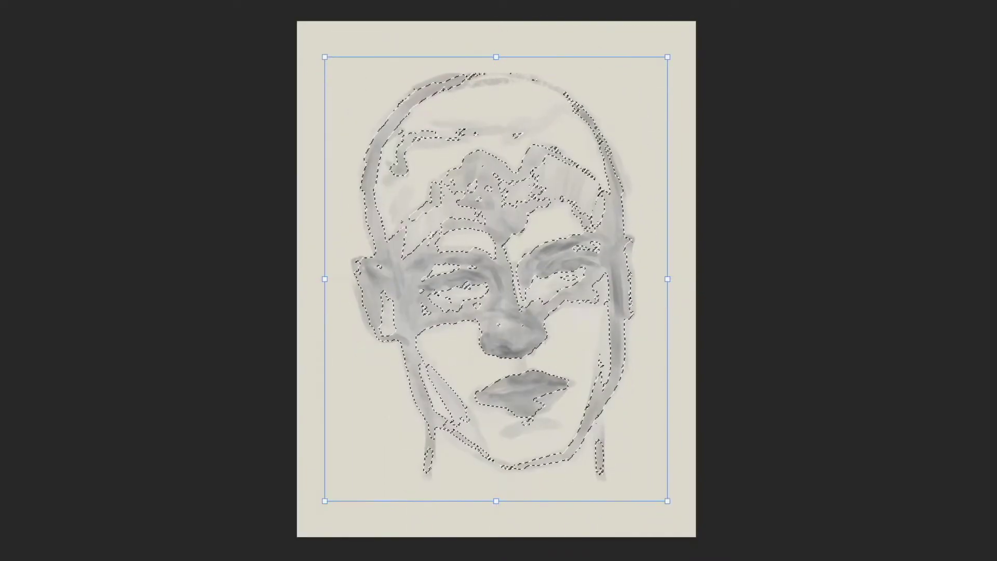
pyautogui.moveTo(462, 142)
pyautogui.mouseDown()
pyautogui.moveTo(392, 138)
pyautogui.moveTo(363, 260)
pyautogui.mouseUp()
pyautogui.moveTo(464, 75)
pyautogui.mouseDown()
pyautogui.moveTo(543, 85)
pyautogui.moveTo(590, 118)
pyautogui.moveTo(617, 189)
pyautogui.moveTo(629, 318)
pyautogui.mouseUp()
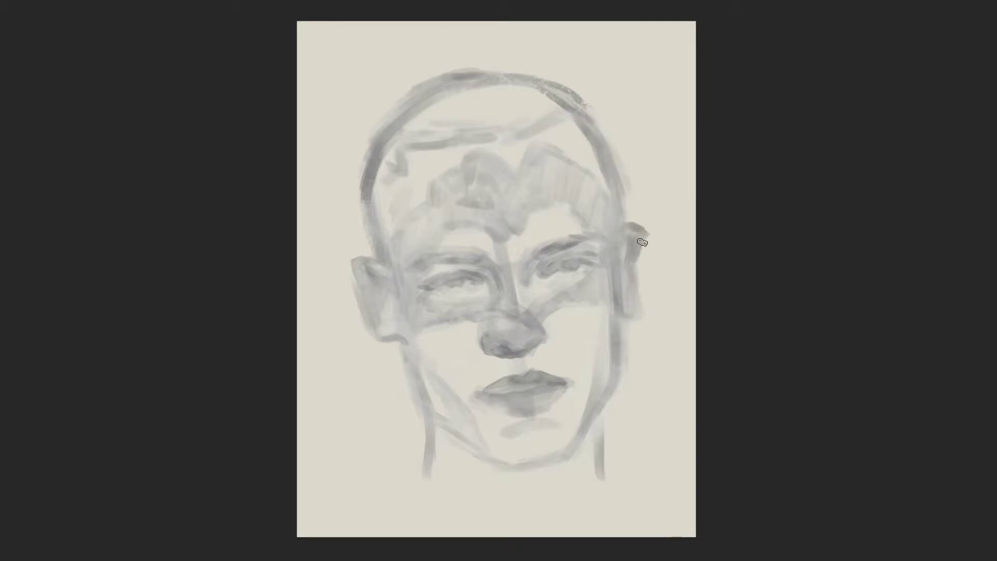
# Darken the jaw and left cheek, then sketch the neck, shoulders and collar.
pyautogui.moveTo(596, 410); pyautogui.dragTo(482, 459)
pyautogui.moveTo(420, 397); pyautogui.dragTo(501, 457)
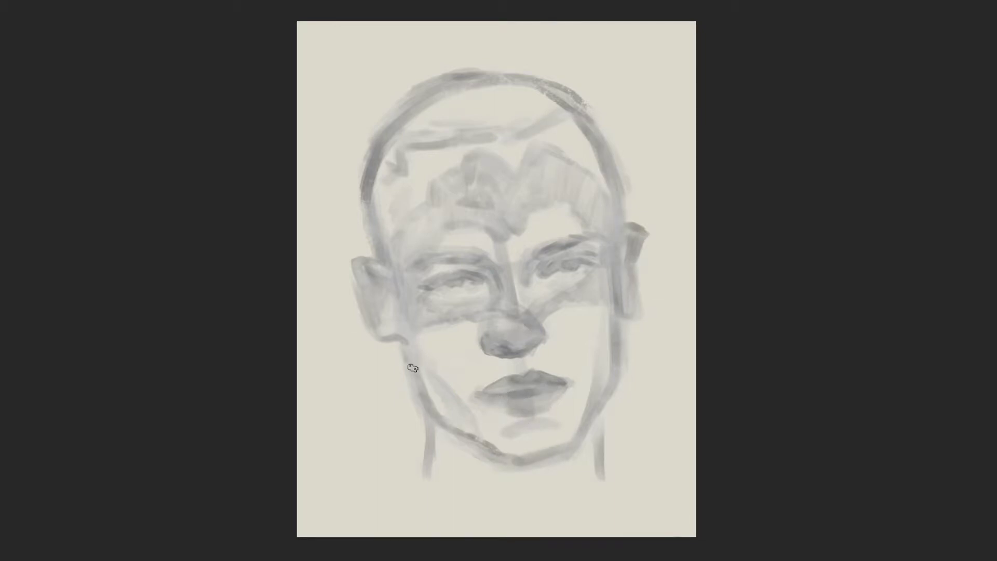
pyautogui.moveTo(442, 410); pyautogui.dragTo(485, 446)
pyautogui.moveTo(410, 390); pyautogui.dragTo(417, 331)
pyautogui.moveTo(418, 439)
pyautogui.mouseDown()
pyautogui.moveTo(414, 452)
pyautogui.moveTo(478, 534)
pyautogui.mouseUp()
pyautogui.moveTo(566, 459); pyautogui.dragTo(556, 511)
pyautogui.moveTo(521, 462)
pyautogui.mouseDown()
pyautogui.moveTo(498, 506)
pyautogui.moveTo(545, 467)
pyautogui.mouseUp()
pyautogui.moveTo(604, 452)
pyautogui.mouseDown()
pyautogui.moveTo(602, 535)
pyautogui.moveTo(648, 535)
pyautogui.mouseUp()
pyautogui.moveTo(412, 438)
pyautogui.mouseDown()
pyautogui.moveTo(300, 519)
pyautogui.moveTo(381, 535)
pyautogui.mouseUp()
pyautogui.moveTo(599, 422); pyautogui.dragTo(693, 464)
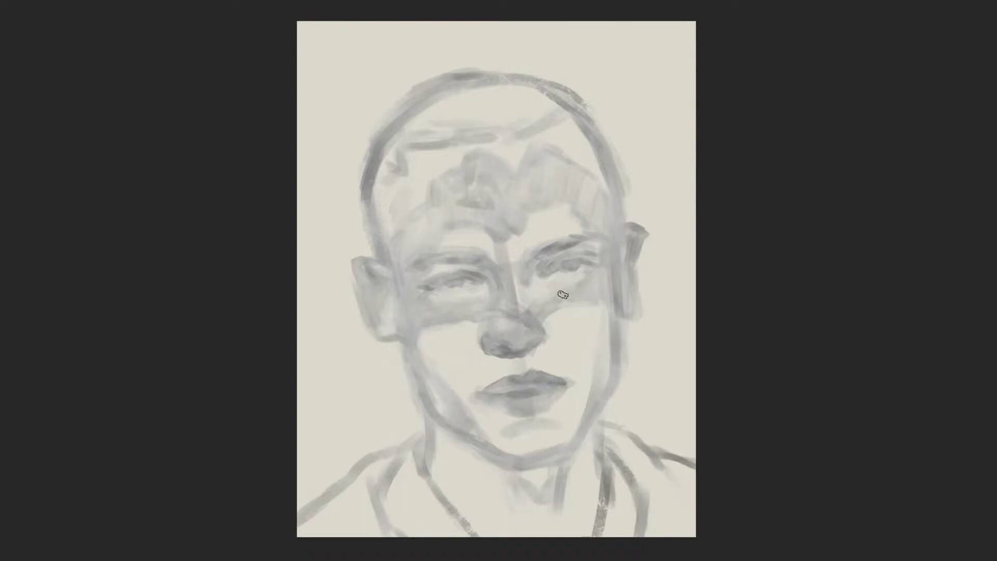
# Darken the hair over the forehead, lighten the nose-bridge band, and stroke grey along the left cheek.
pyautogui.moveTo(421, 274)
pyautogui.mouseDown()
pyautogui.moveTo(431, 218)
pyautogui.moveTo(481, 162)
pyautogui.mouseUp()
pyautogui.moveTo(592, 212); pyautogui.dragTo(514, 156)
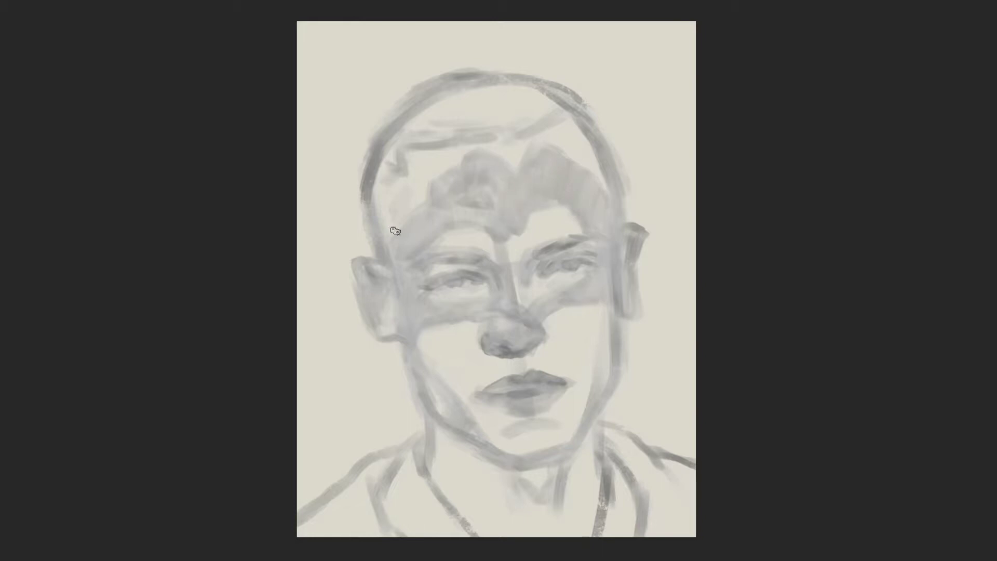
pyautogui.moveTo(395, 234)
pyautogui.mouseDown()
pyautogui.moveTo(468, 207)
pyautogui.moveTo(443, 180)
pyautogui.mouseUp()
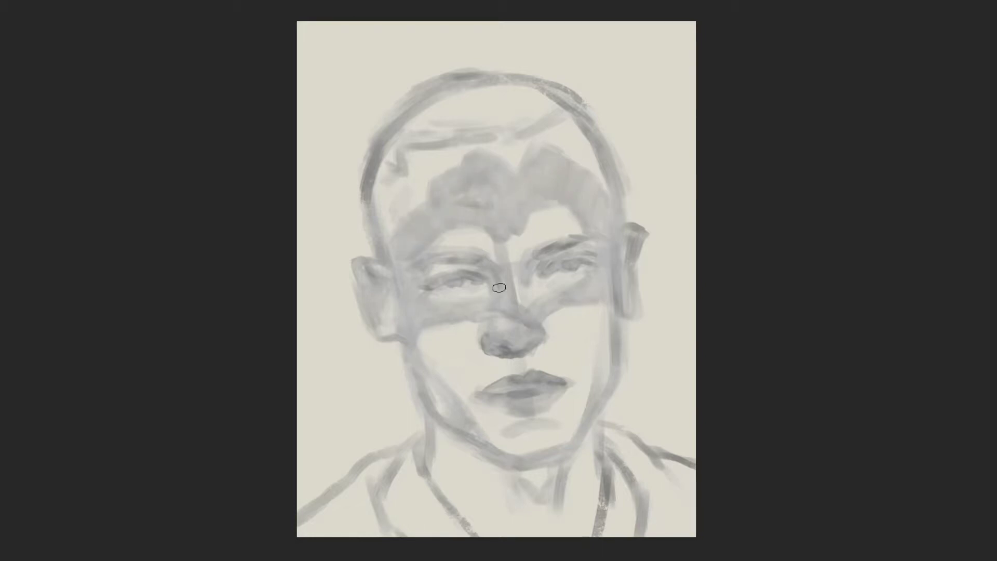
pyautogui.moveTo(499, 287); pyautogui.dragTo(506, 286)
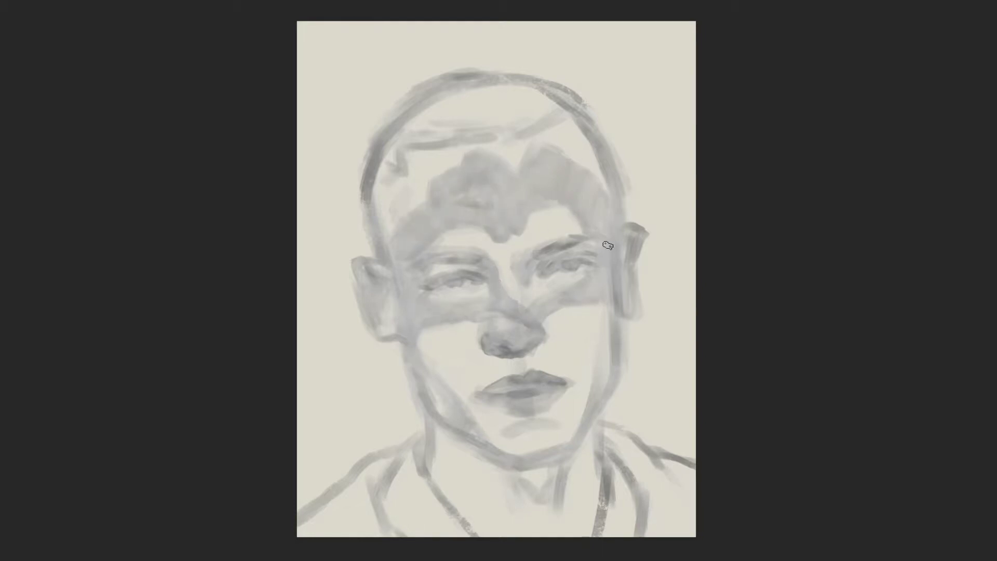
pyautogui.moveTo(426, 361); pyautogui.dragTo(457, 403)
pyautogui.scroll(3, 497, 395)
# Zoom in on the eyes and, with a much smaller brush, darken the left upper eyelid and crease.
pyautogui.moveTo(363, 279); pyautogui.dragTo(457, 250)
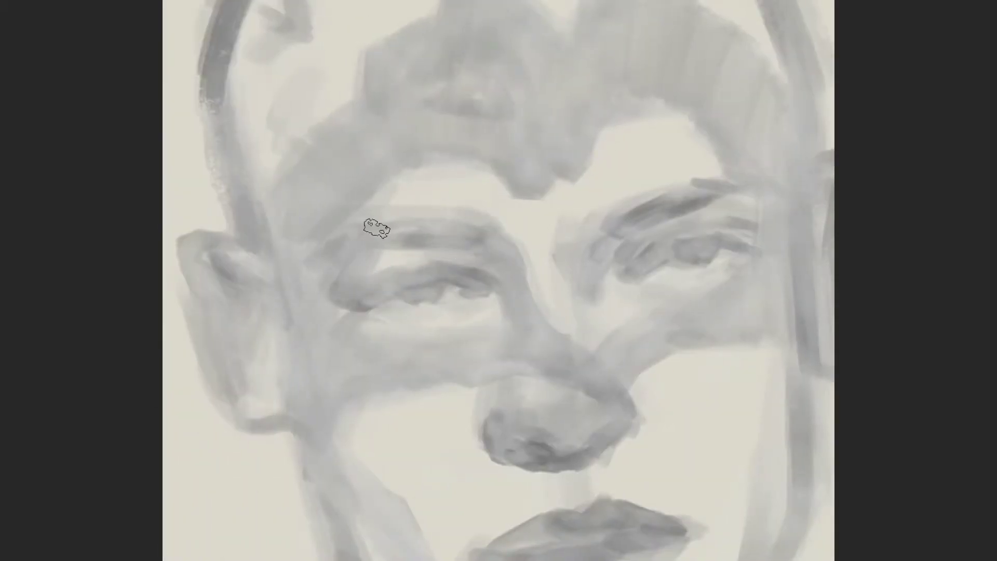
pyautogui.press('[')
pyautogui.moveTo(467, 267)
pyautogui.mouseDown()
pyautogui.moveTo(363, 301)
pyautogui.moveTo(449, 281)
pyautogui.moveTo(480, 295)
pyautogui.moveTo(414, 303)
pyautogui.mouseUp()
pyautogui.moveTo(456, 267)
pyautogui.mouseDown()
pyautogui.moveTo(475, 252)
pyautogui.moveTo(361, 248)
pyautogui.moveTo(472, 255)
pyautogui.moveTo(374, 231)
pyautogui.moveTo(341, 249)
pyautogui.moveTo(397, 231)
pyautogui.moveTo(488, 238)
pyautogui.mouseUp()
# Darken the left eyebrow, eye socket, nose-side shadow, eyelid crease and under-eye area.
pyautogui.rightClick(540, 223)
pyautogui.moveTo(377, 236)
pyautogui.mouseDown()
pyautogui.moveTo(511, 275)
pyautogui.moveTo(517, 315)
pyautogui.moveTo(451, 247)
pyautogui.moveTo(395, 249)
pyautogui.mouseUp()
pyautogui.moveTo(498, 223); pyautogui.dragTo(525, 337)
pyautogui.moveTo(488, 260); pyautogui.dragTo(514, 327)
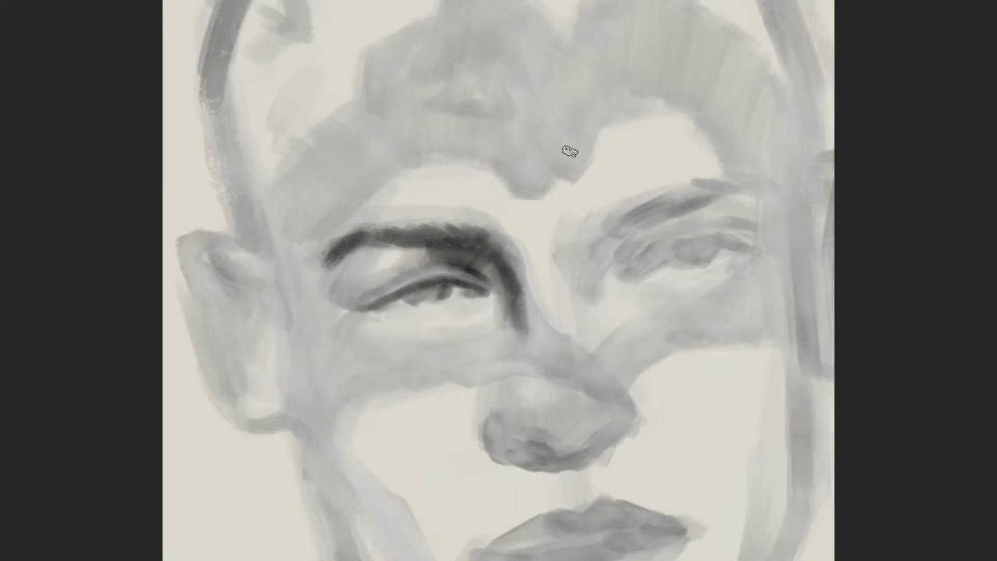
pyautogui.moveTo(333, 250)
pyautogui.mouseDown()
pyautogui.moveTo(374, 298)
pyautogui.moveTo(426, 304)
pyautogui.mouseUp()
pyautogui.rightClick(537, 292)
pyautogui.moveTo(370, 275); pyautogui.dragTo(429, 268)
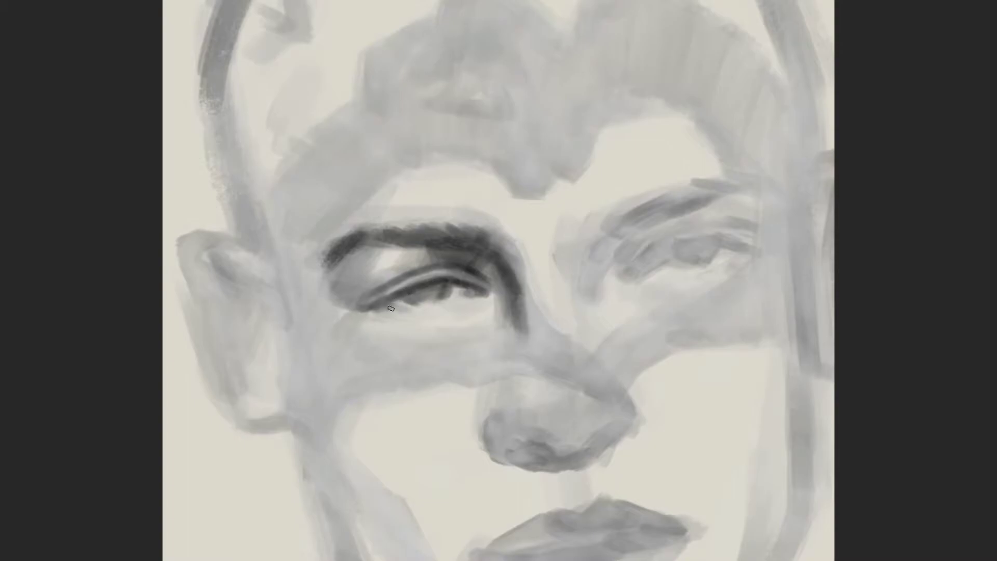
pyautogui.rightClick(519, 270)
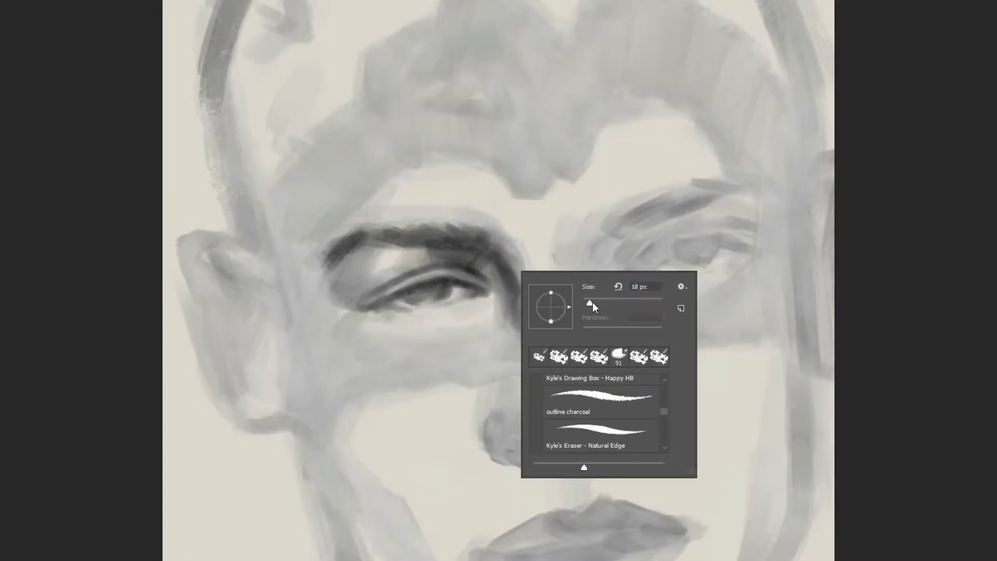
pyautogui.moveTo(379, 314); pyautogui.dragTo(420, 343)
pyautogui.moveTo(358, 293)
pyautogui.mouseDown()
pyautogui.moveTo(401, 272)
pyautogui.moveTo(472, 282)
pyautogui.mouseUp()
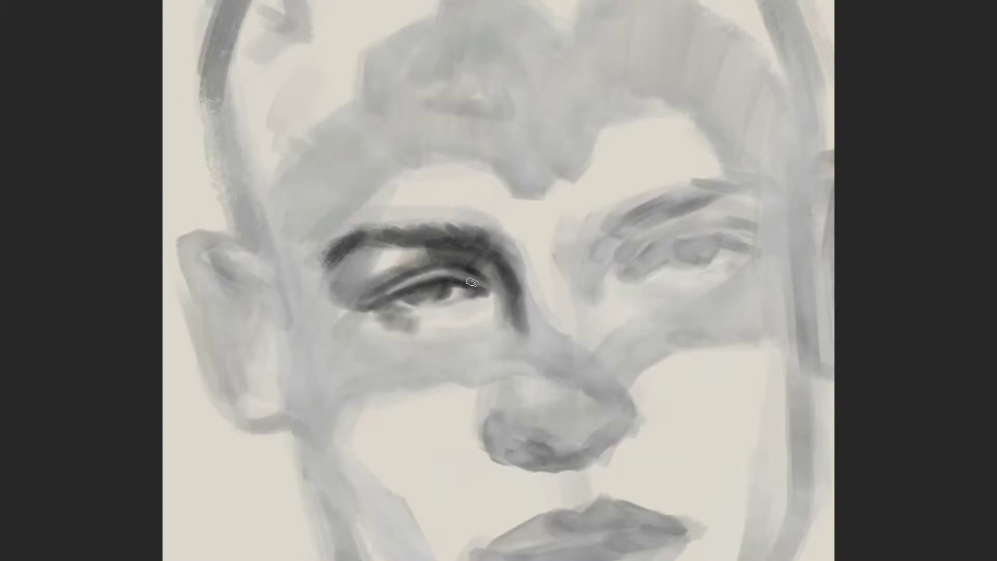
# Paint the right eyebrow as a dark curve with strokes beneath it and eyelid lines.
pyautogui.moveTo(591, 288)
pyautogui.mouseDown()
pyautogui.moveTo(618, 236)
pyautogui.moveTo(760, 179)
pyautogui.mouseUp()
pyautogui.moveTo(618, 229); pyautogui.dragTo(721, 184)
pyautogui.moveTo(592, 247)
pyautogui.mouseDown()
pyautogui.moveTo(558, 275)
pyautogui.moveTo(664, 217)
pyautogui.moveTo(693, 218)
pyautogui.mouseUp()
pyautogui.moveTo(636, 240)
pyautogui.mouseDown()
pyautogui.moveTo(566, 280)
pyautogui.moveTo(674, 244)
pyautogui.moveTo(571, 270)
pyautogui.moveTo(676, 222)
pyautogui.mouseUp()
pyautogui.rightClick(676, 222)
pyautogui.press('Escape')
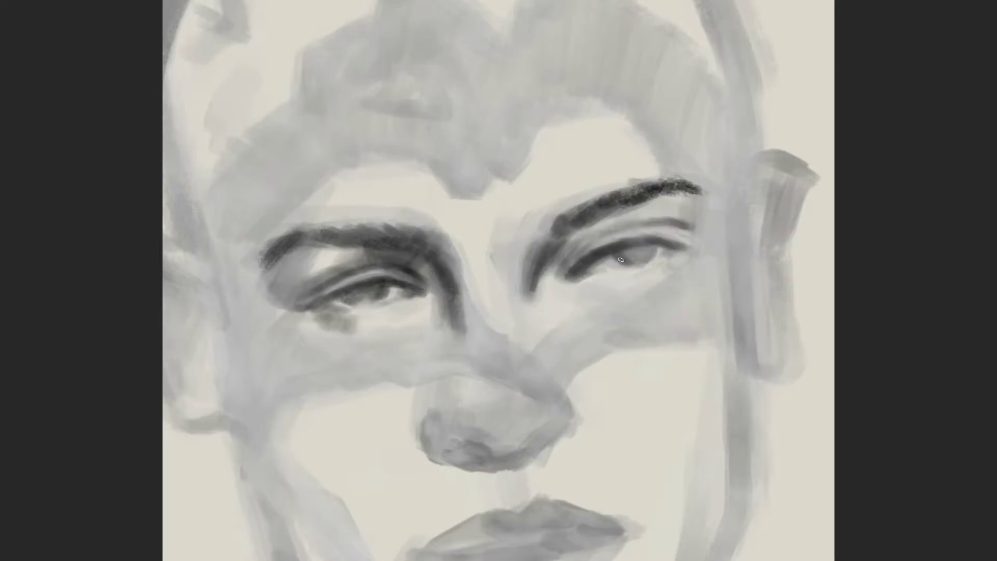
# Draw the right eye crease, darken its inner corner and nose-side shadow, and deepen the left lids.
pyautogui.moveTo(563, 259)
pyautogui.mouseDown()
pyautogui.moveTo(623, 228)
pyautogui.moveTo(682, 225)
pyautogui.mouseUp()
pyautogui.moveTo(581, 223); pyautogui.dragTo(696, 188)
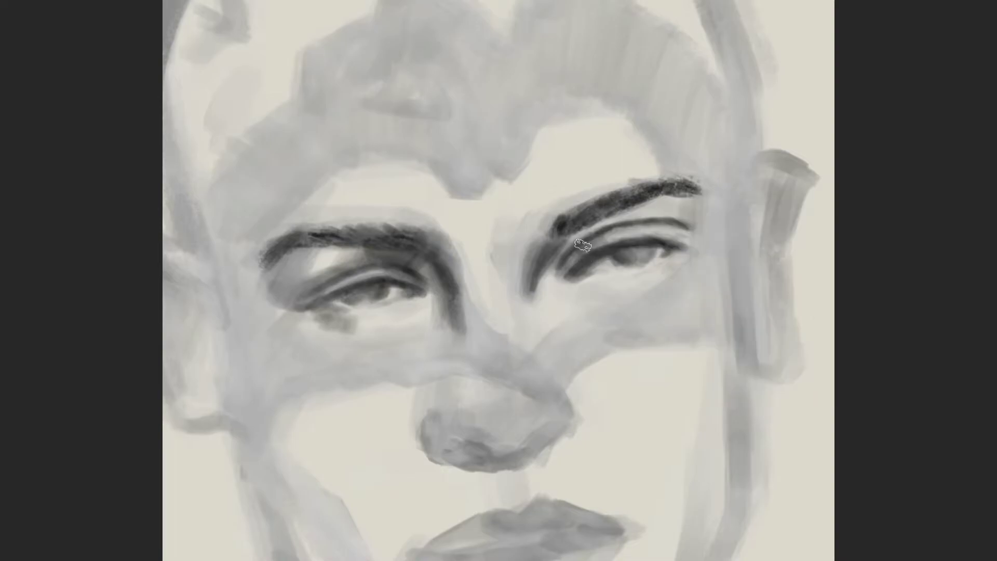
pyautogui.moveTo(608, 243)
pyautogui.mouseDown()
pyautogui.moveTo(530, 290)
pyautogui.moveTo(525, 333)
pyautogui.mouseUp()
pyautogui.moveTo(602, 275)
pyautogui.mouseDown()
pyautogui.moveTo(573, 294)
pyautogui.moveTo(674, 257)
pyautogui.moveTo(686, 220)
pyautogui.mouseUp()
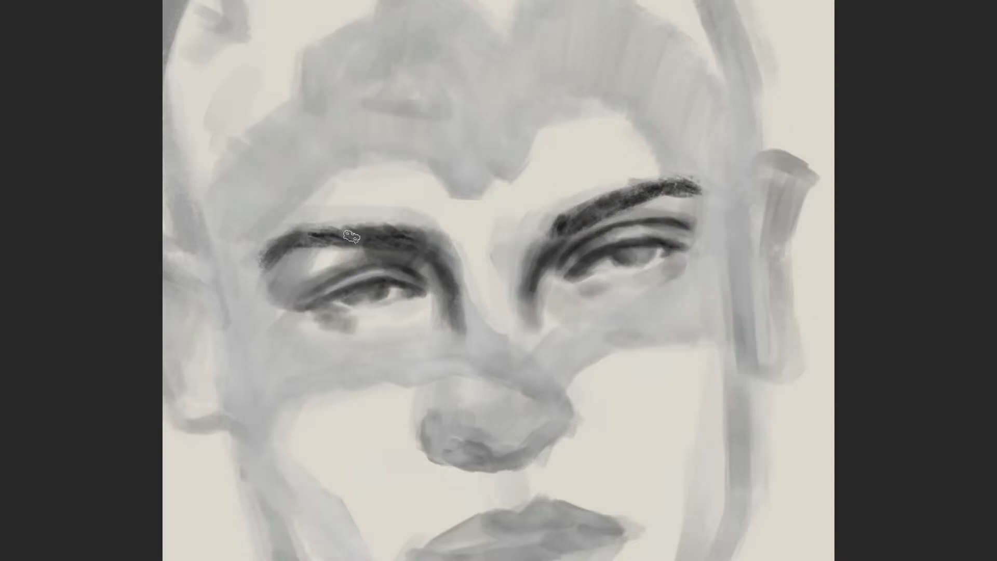
pyautogui.moveTo(363, 233)
pyautogui.mouseDown()
pyautogui.moveTo(270, 291)
pyautogui.moveTo(353, 324)
pyautogui.mouseUp()
pyautogui.scroll(-5, 508, 214)
# Trace dark strokes along the nose's left side, its base and nostrils, and its right edge.
pyautogui.rightClick(580, 273)
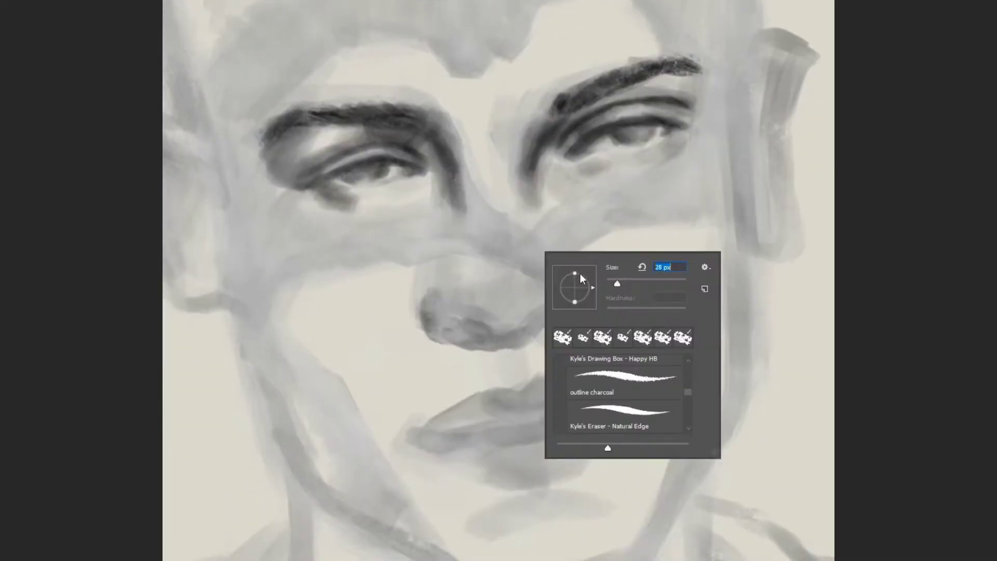
pyautogui.moveTo(457, 343); pyautogui.dragTo(491, 349)
pyautogui.moveTo(421, 294)
pyautogui.mouseDown()
pyautogui.moveTo(447, 340)
pyautogui.moveTo(498, 349)
pyautogui.moveTo(569, 317)
pyautogui.moveTo(548, 288)
pyautogui.moveTo(428, 331)
pyautogui.moveTo(436, 271)
pyautogui.moveTo(457, 332)
pyautogui.moveTo(493, 333)
pyautogui.moveTo(432, 285)
pyautogui.mouseUp()
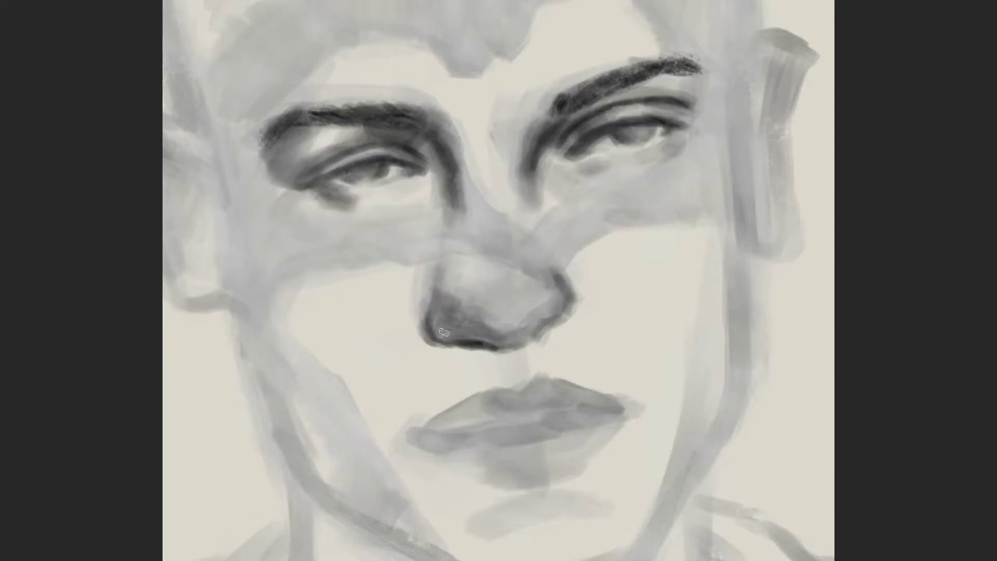
pyautogui.moveTo(443, 332); pyautogui.dragTo(479, 339)
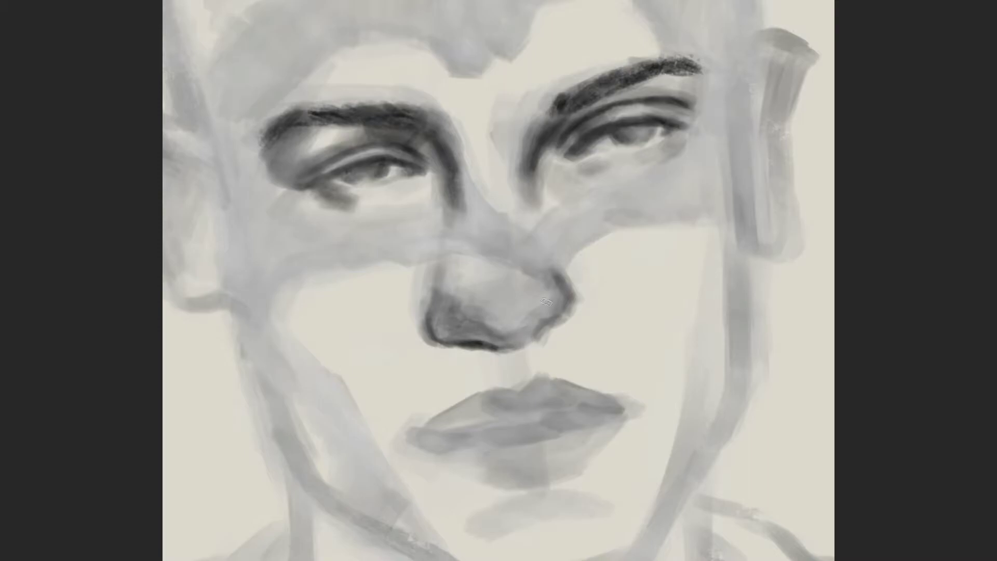
pyautogui.moveTo(564, 340); pyautogui.dragTo(578, 286)
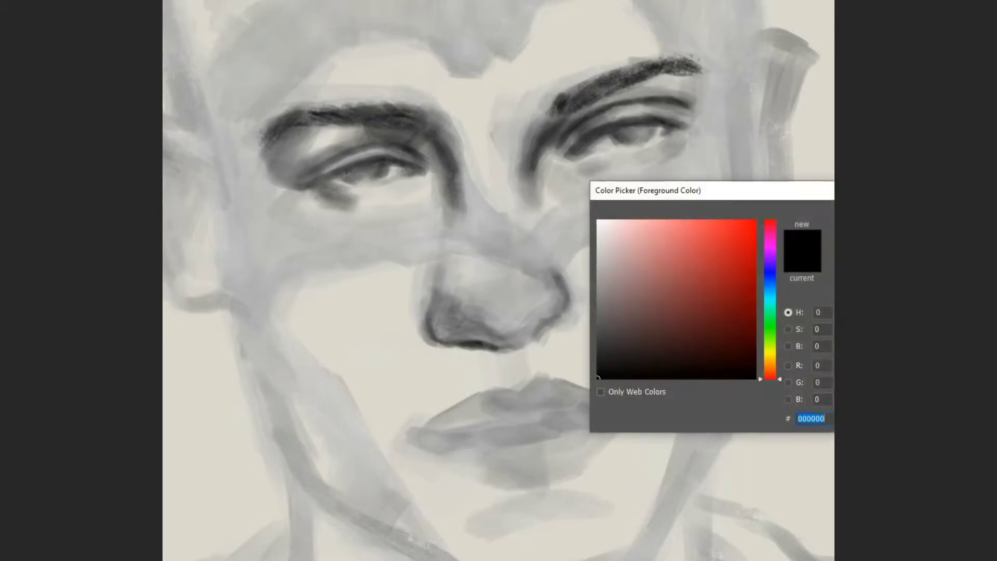
# Switch to black #000000 and shade the nose tip, cupid's bow, lip parting line and lower lip.
pyautogui.click(809, 418)
pyautogui.moveTo(467, 282); pyautogui.dragTo(451, 256)
pyautogui.moveTo(537, 334); pyautogui.dragTo(506, 344)
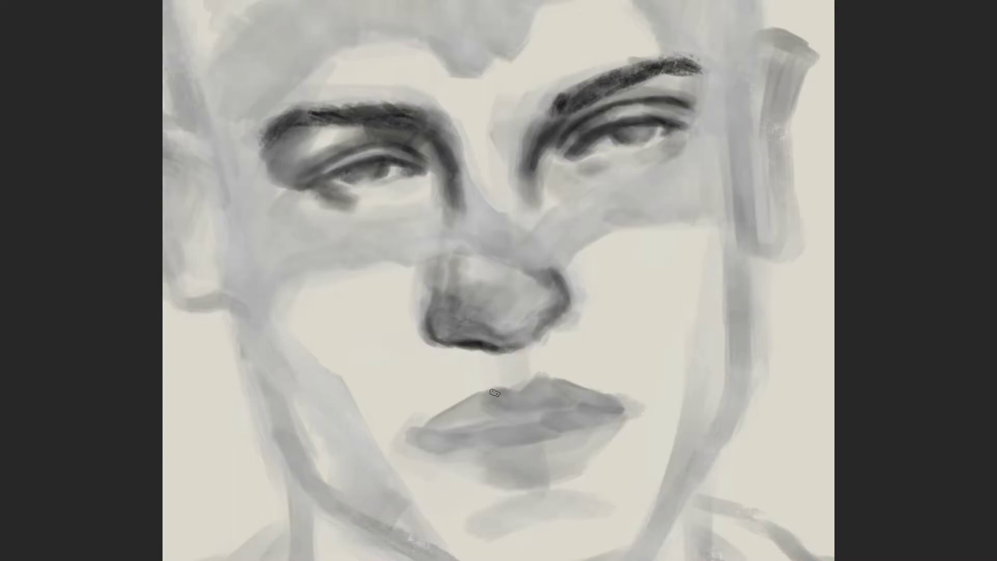
pyautogui.moveTo(491, 392)
pyautogui.mouseDown()
pyautogui.moveTo(565, 389)
pyautogui.moveTo(418, 431)
pyautogui.moveTo(618, 410)
pyautogui.moveTo(465, 441)
pyautogui.mouseUp()
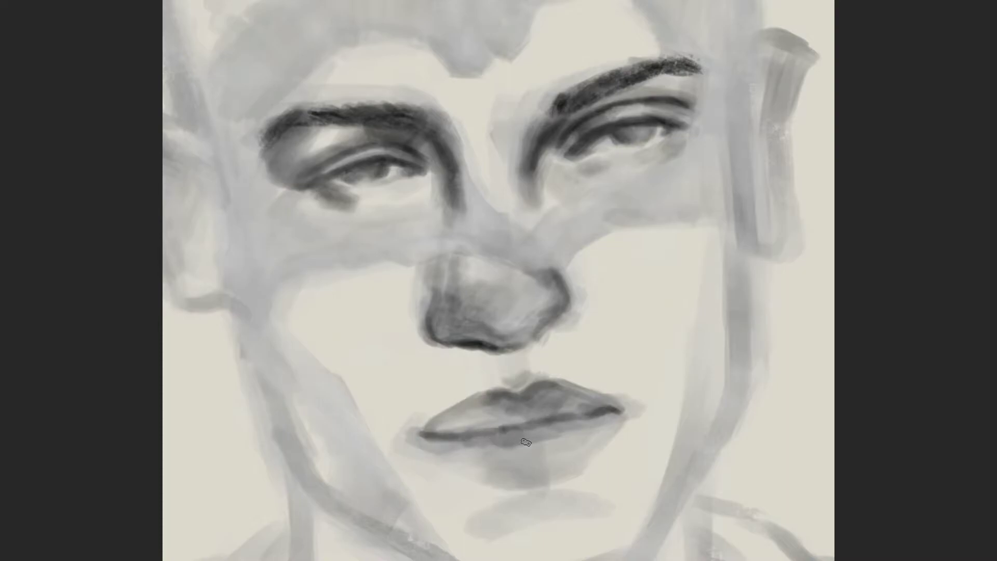
pyautogui.moveTo(525, 431)
pyautogui.mouseDown()
pyautogui.moveTo(441, 443)
pyautogui.moveTo(514, 467)
pyautogui.moveTo(457, 426)
pyautogui.moveTo(431, 431)
pyautogui.moveTo(608, 409)
pyautogui.moveTo(462, 446)
pyautogui.moveTo(576, 434)
pyautogui.moveTo(447, 447)
pyautogui.moveTo(477, 462)
pyautogui.moveTo(597, 446)
pyautogui.moveTo(498, 467)
pyautogui.mouseUp()
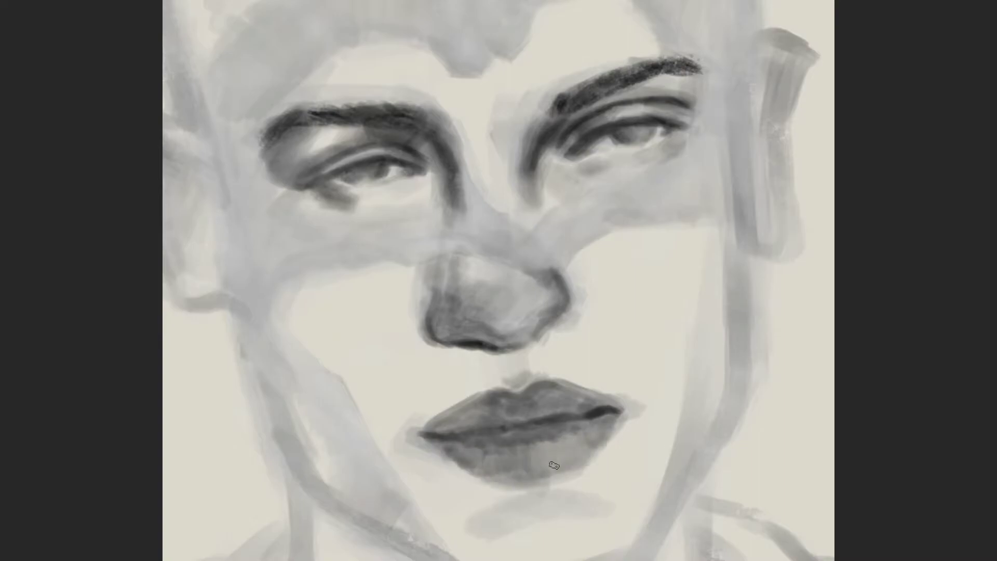
pyautogui.scroll(-3, 553, 466)
# Zoom out to the whole portrait and strengthen the left jawline, chin and right jaw.
pyautogui.moveTo(423, 382); pyautogui.dragTo(419, 403)
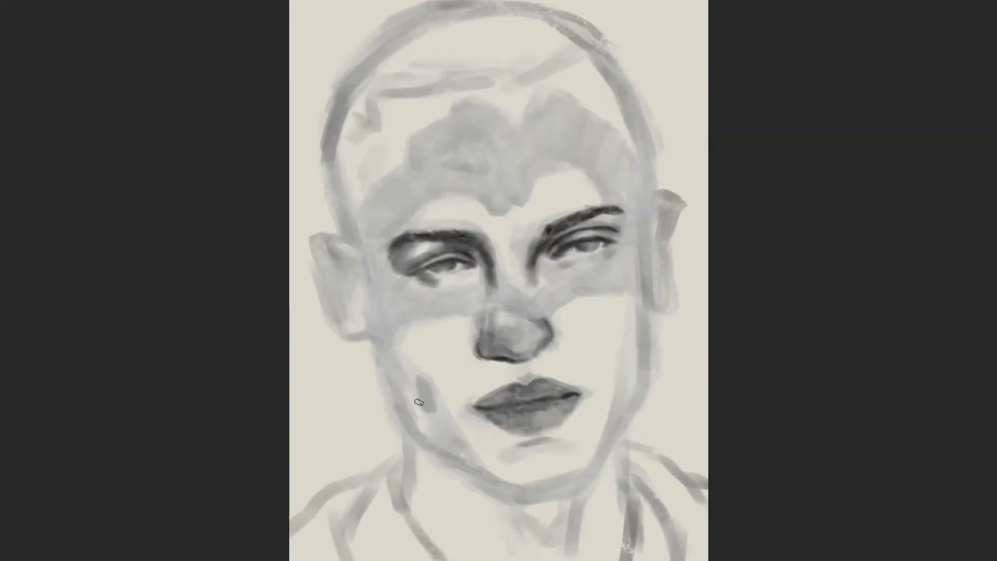
pyautogui.moveTo(399, 361); pyautogui.dragTo(459, 452)
pyautogui.moveTo(426, 386); pyautogui.dragTo(478, 462)
pyautogui.moveTo(374, 327)
pyautogui.mouseDown()
pyautogui.moveTo(413, 426)
pyautogui.moveTo(459, 462)
pyautogui.mouseUp()
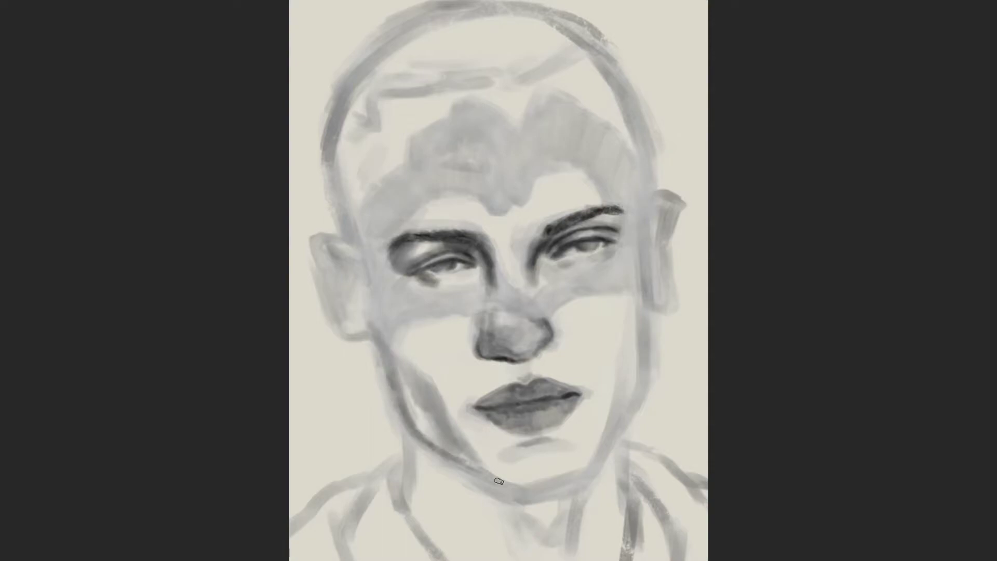
pyautogui.moveTo(516, 485)
pyautogui.mouseDown()
pyautogui.moveTo(613, 449)
pyautogui.moveTo(623, 363)
pyautogui.mouseUp()
pyautogui.moveTo(631, 408)
pyautogui.mouseDown()
pyautogui.moveTo(648, 297)
pyautogui.moveTo(611, 440)
pyautogui.mouseUp()
# Shade the right side of the face and darken the right temple.
pyautogui.moveTo(643, 309)
pyautogui.mouseDown()
pyautogui.moveTo(643, 169)
pyautogui.moveTo(646, 268)
pyautogui.mouseUp()
pyautogui.moveTo(623, 224)
pyautogui.mouseDown()
pyautogui.moveTo(649, 299)
pyautogui.moveTo(617, 172)
pyautogui.mouseUp()
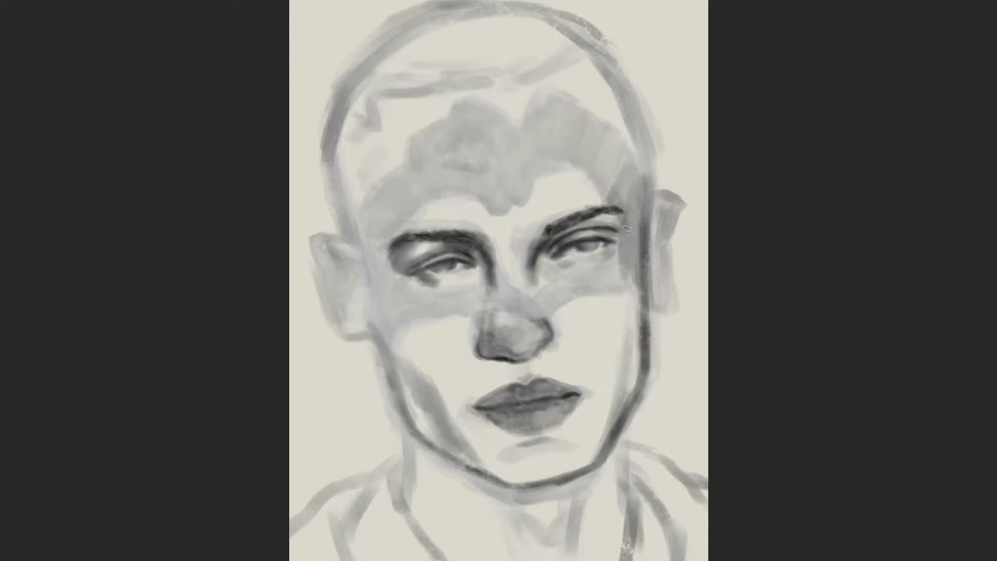
pyautogui.moveTo(631, 283); pyautogui.dragTo(646, 176)
pyautogui.moveTo(645, 210); pyautogui.dragTo(642, 125)
pyautogui.moveTo(636, 153); pyautogui.dragTo(612, 210)
# Darken the left ear outline and strengthen the left jawline below it.
pyautogui.moveTo(403, 322); pyautogui.dragTo(436, 283)
pyautogui.moveTo(415, 278)
pyautogui.mouseDown()
pyautogui.moveTo(392, 327)
pyautogui.moveTo(364, 337)
pyautogui.moveTo(332, 291)
pyautogui.moveTo(344, 248)
pyautogui.moveTo(363, 280)
pyautogui.mouseUp()
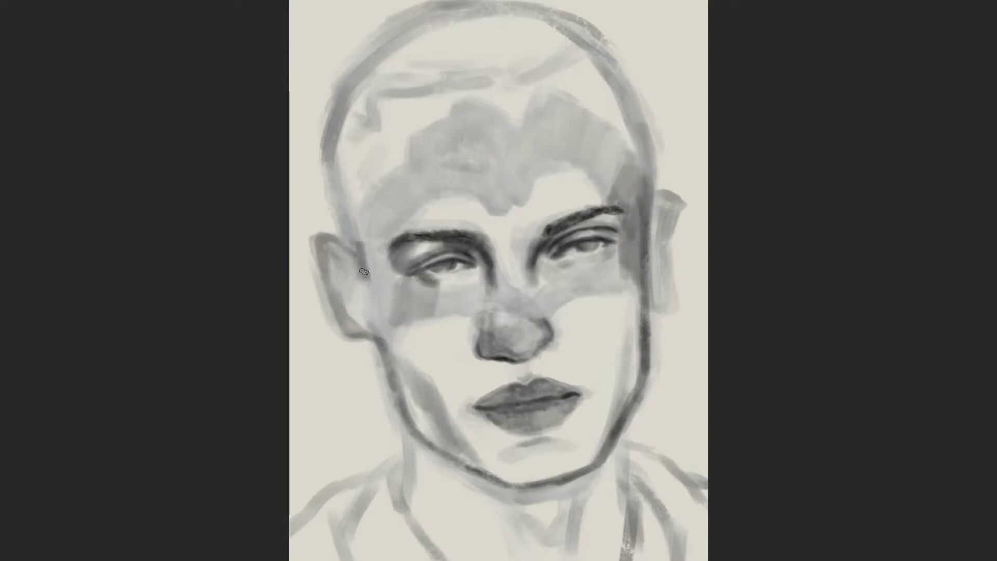
pyautogui.moveTo(363, 228); pyautogui.dragTo(382, 301)
pyautogui.moveTo(364, 262); pyautogui.dragTo(382, 358)
pyautogui.moveTo(397, 312)
pyautogui.mouseDown()
pyautogui.moveTo(373, 329)
pyautogui.moveTo(462, 436)
pyautogui.mouseUp()
pyautogui.moveTo(447, 386); pyautogui.dragTo(415, 431)
pyautogui.moveTo(400, 394)
pyautogui.mouseDown()
pyautogui.moveTo(388, 358)
pyautogui.moveTo(410, 407)
pyautogui.mouseUp()
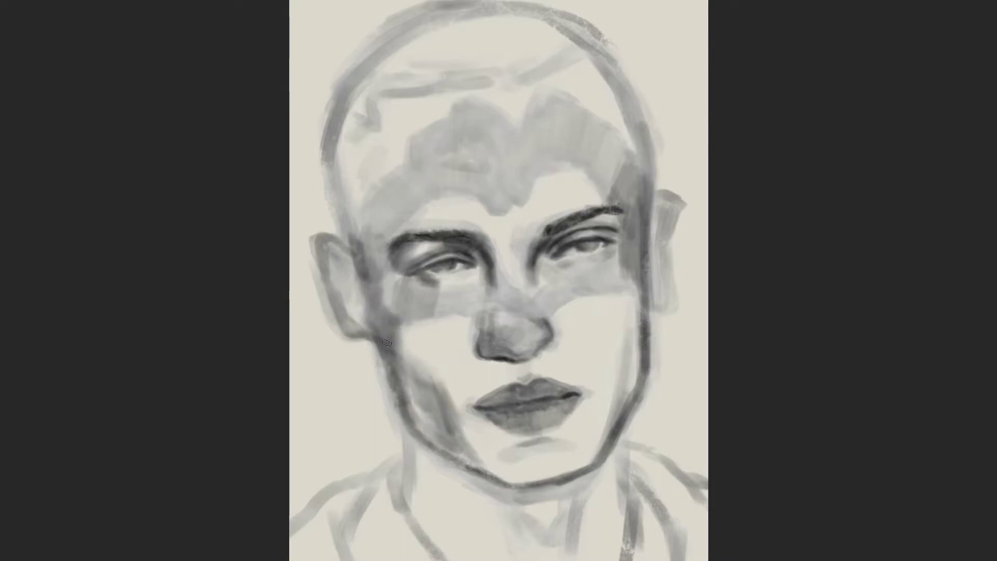
pyautogui.moveTo(361, 330); pyautogui.dragTo(345, 275)
pyautogui.moveTo(353, 328)
pyautogui.mouseDown()
pyautogui.moveTo(328, 255)
pyautogui.moveTo(395, 309)
pyautogui.mouseUp()
# Paint a shadow band across both cheeks under the eyes, joined over the nose bridge.
pyautogui.moveTo(436, 280)
pyautogui.mouseDown()
pyautogui.moveTo(447, 317)
pyautogui.moveTo(478, 312)
pyautogui.mouseUp()
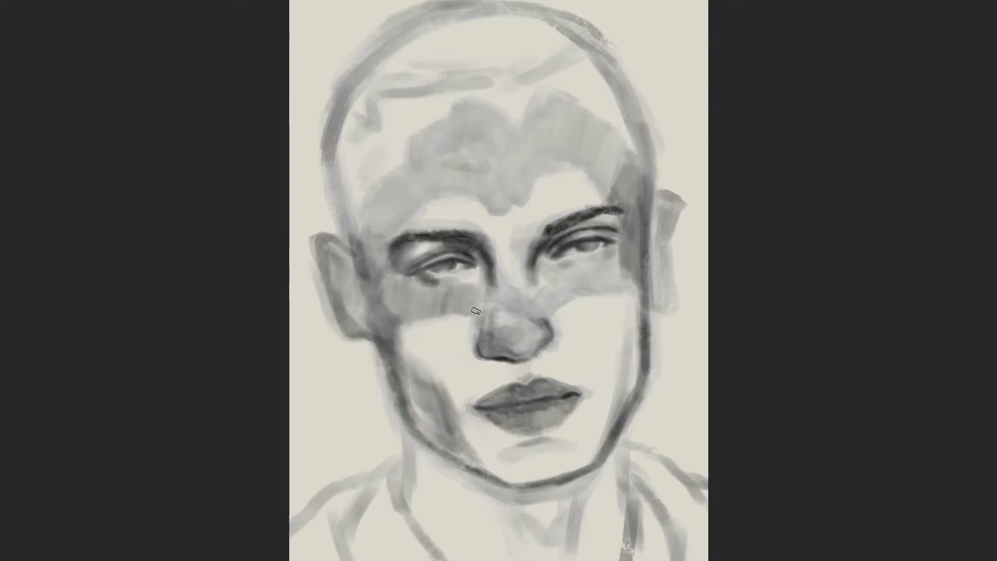
pyautogui.moveTo(405, 307); pyautogui.dragTo(493, 301)
pyautogui.moveTo(386, 275); pyautogui.dragTo(421, 320)
pyautogui.moveTo(493, 283)
pyautogui.mouseDown()
pyautogui.moveTo(490, 308)
pyautogui.moveTo(527, 307)
pyautogui.mouseUp()
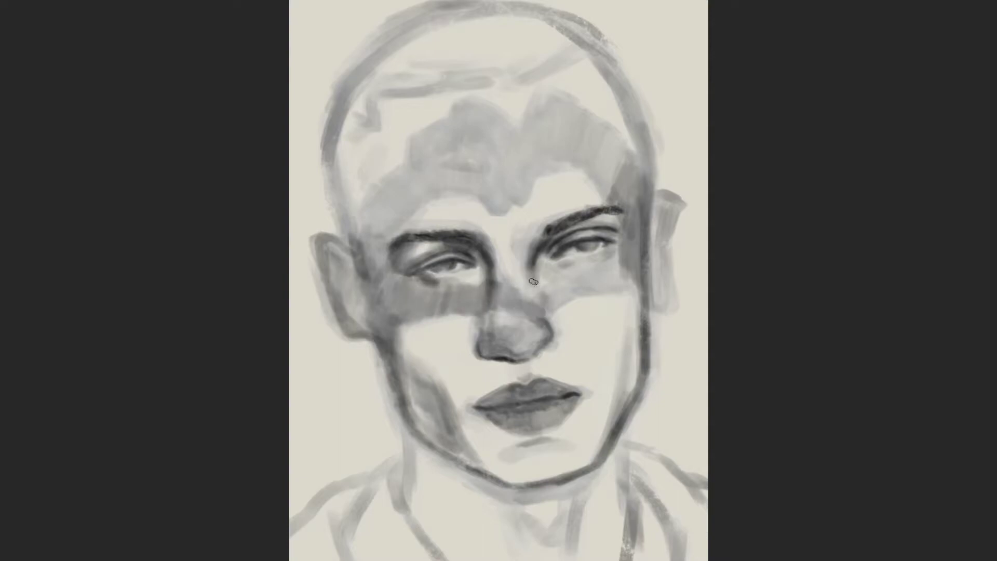
pyautogui.moveTo(568, 280); pyautogui.dragTo(612, 262)
pyautogui.moveTo(539, 311)
pyautogui.mouseDown()
pyautogui.moveTo(628, 233)
pyautogui.moveTo(610, 280)
pyautogui.moveTo(495, 265)
pyautogui.moveTo(418, 218)
pyautogui.moveTo(363, 252)
pyautogui.mouseUp()
pyautogui.moveTo(436, 283)
pyautogui.mouseDown()
pyautogui.moveTo(612, 285)
pyautogui.moveTo(478, 177)
pyautogui.moveTo(408, 262)
pyautogui.moveTo(466, 100)
pyautogui.moveTo(531, 140)
pyautogui.mouseUp()
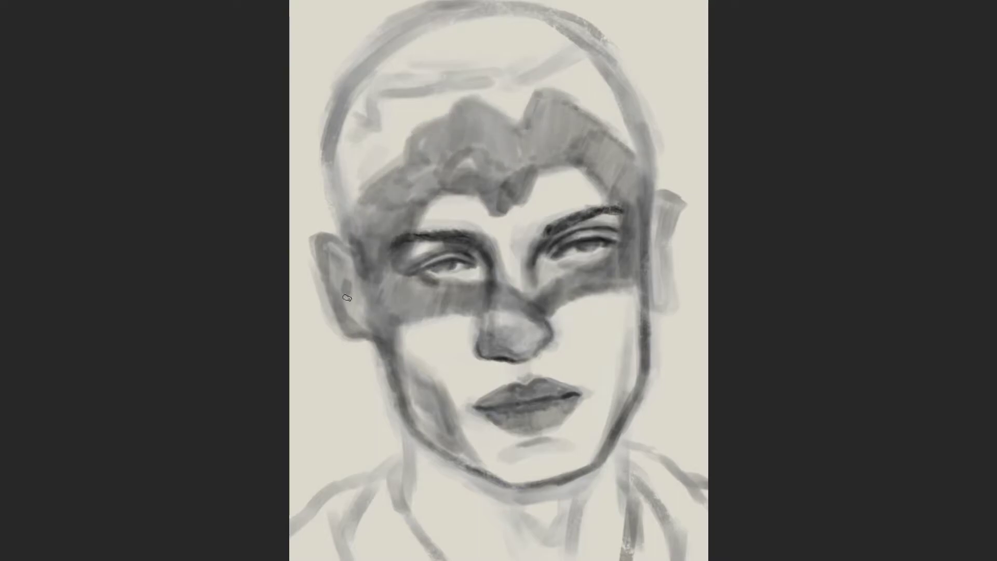
# Darken the left ear and cheek, the hair along the hairline, and the under-eye shadow.
pyautogui.moveTo(347, 298); pyautogui.dragTo(347, 274)
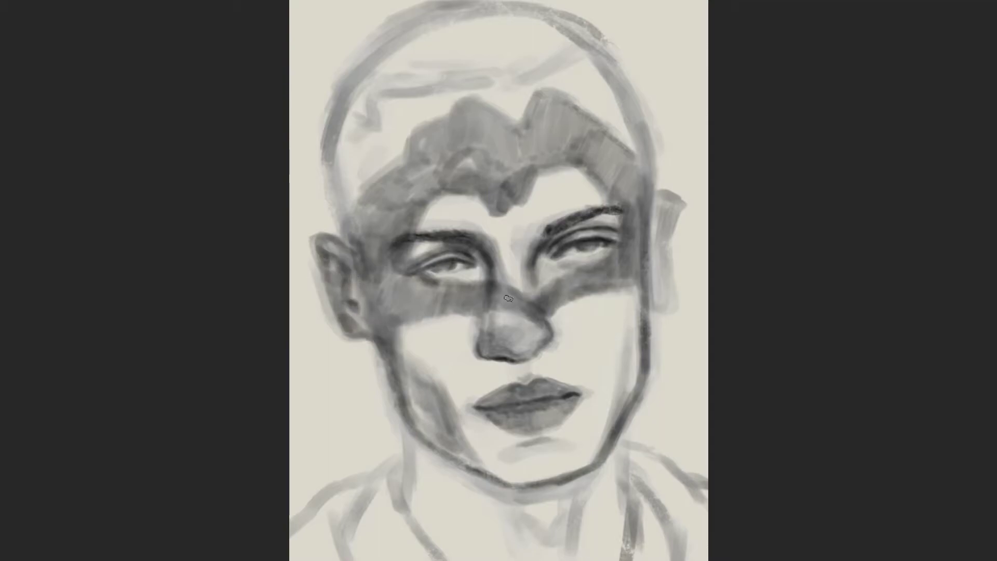
pyautogui.moveTo(413, 356); pyautogui.dragTo(431, 317)
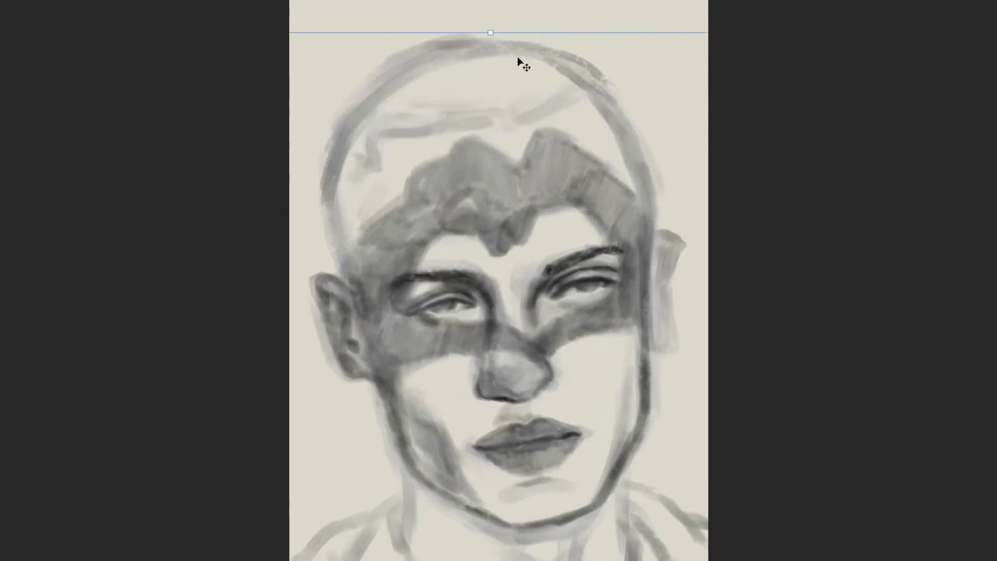
pyautogui.scroll(-1, 498, 280)
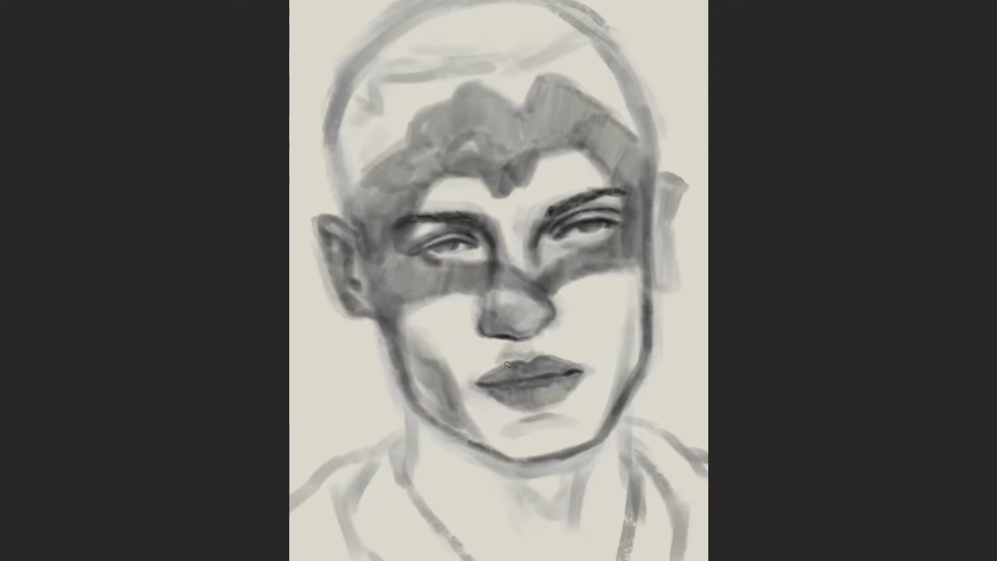
pyautogui.moveTo(470, 188)
pyautogui.mouseDown()
pyautogui.moveTo(506, 200)
pyautogui.moveTo(597, 156)
pyautogui.mouseUp()
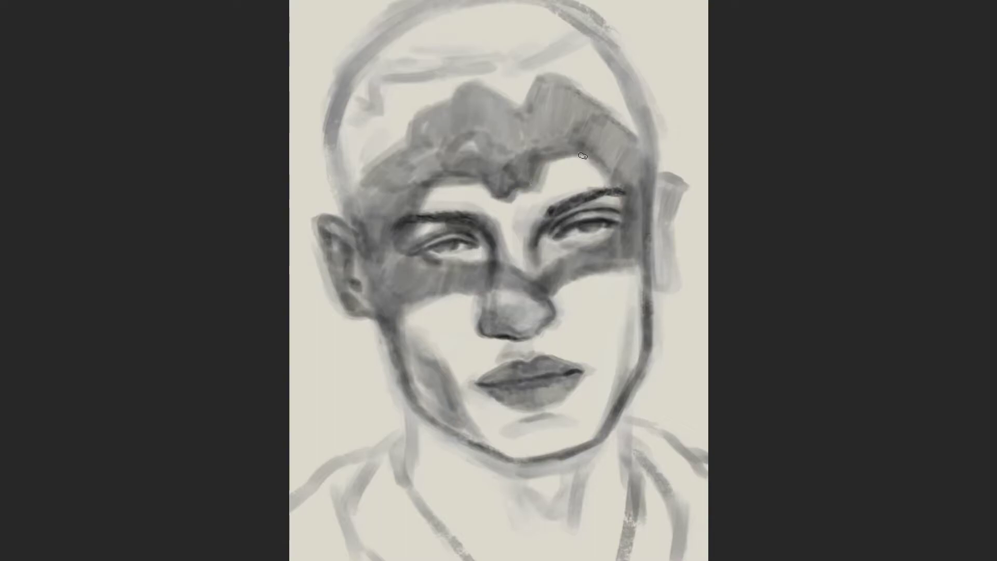
pyautogui.moveTo(550, 270)
pyautogui.mouseDown()
pyautogui.moveTo(632, 243)
pyautogui.moveTo(616, 188)
pyautogui.moveTo(658, 254)
pyautogui.moveTo(662, 286)
pyautogui.moveTo(667, 270)
pyautogui.mouseUp()
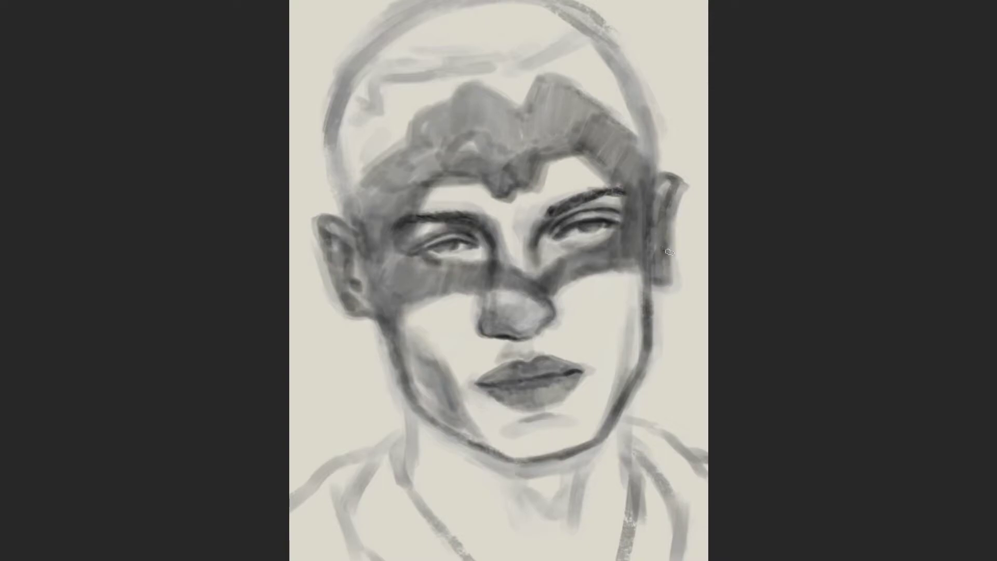
# Shade the right cheek, chin, both jawlines and both sides of the neck in grey.
pyautogui.moveTo(607, 406)
pyautogui.mouseDown()
pyautogui.moveTo(633, 264)
pyautogui.moveTo(612, 364)
pyautogui.moveTo(591, 400)
pyautogui.moveTo(576, 416)
pyautogui.moveTo(499, 436)
pyautogui.moveTo(467, 426)
pyautogui.moveTo(540, 413)
pyautogui.moveTo(490, 400)
pyautogui.mouseUp()
pyautogui.moveTo(426, 299)
pyautogui.mouseDown()
pyautogui.moveTo(405, 374)
pyautogui.moveTo(483, 442)
pyautogui.mouseUp()
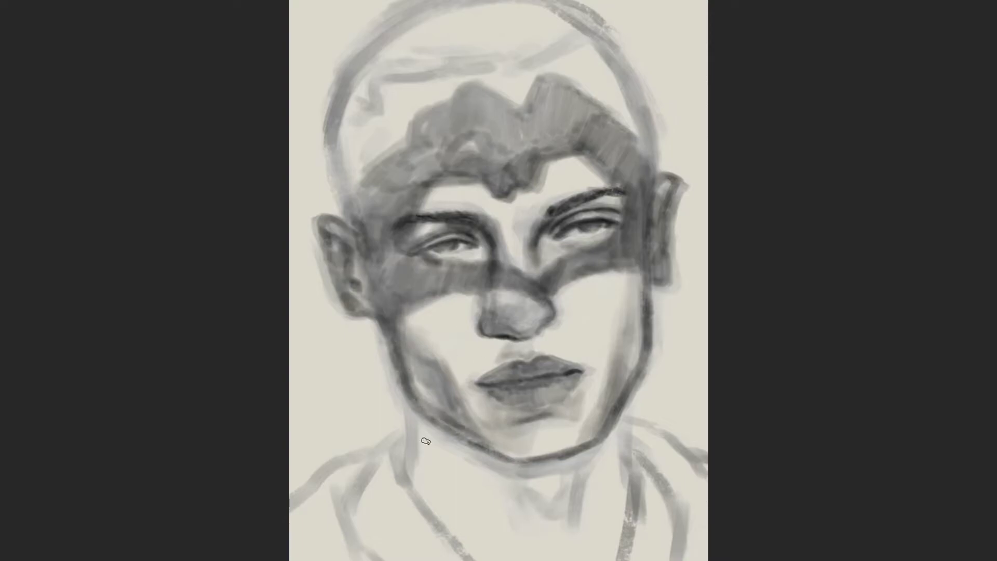
pyautogui.moveTo(416, 400)
pyautogui.mouseDown()
pyautogui.moveTo(417, 432)
pyautogui.moveTo(485, 454)
pyautogui.mouseUp()
pyautogui.moveTo(558, 463); pyautogui.dragTo(486, 450)
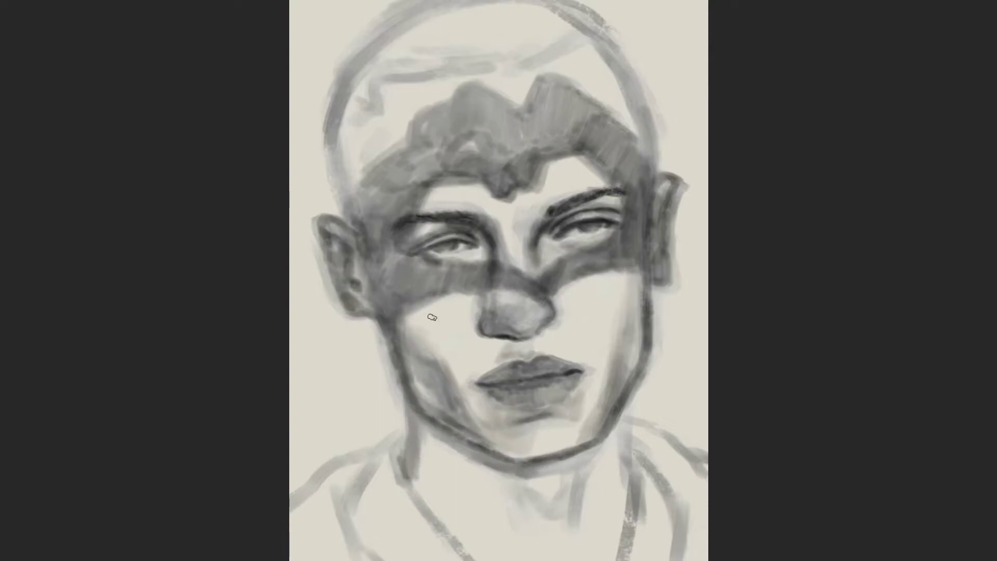
pyautogui.moveTo(429, 426); pyautogui.dragTo(510, 471)
pyautogui.moveTo(623, 407); pyautogui.dragTo(615, 535)
# Pick a brush preset and paint grey strokes darkening the crown of the head.
pyautogui.scroll(3, 571, 259)
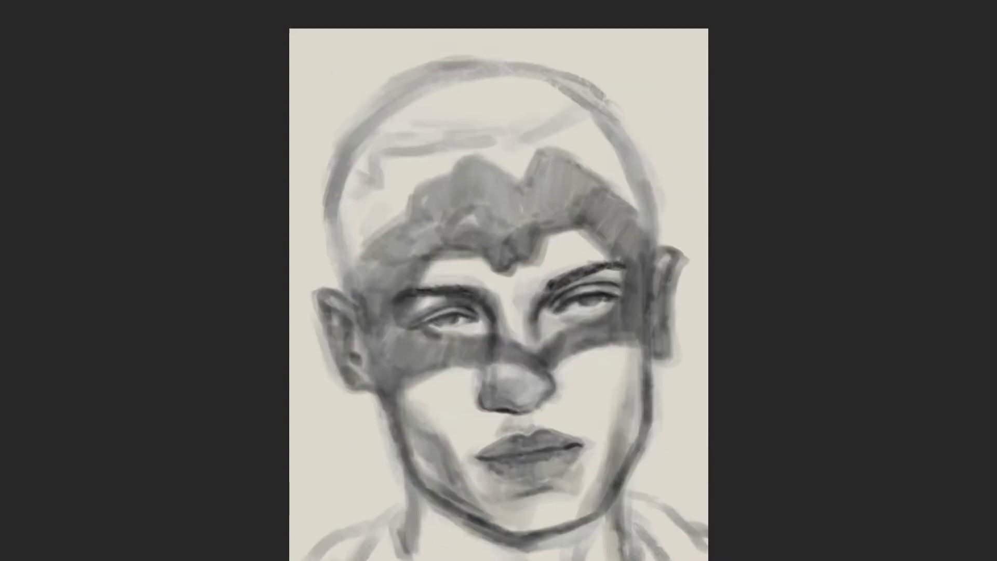
pyautogui.rightClick(571, 138)
pyautogui.click(353, 211)
pyautogui.moveTo(352, 210)
pyautogui.mouseDown()
pyautogui.moveTo(396, 147)
pyautogui.moveTo(519, 132)
pyautogui.moveTo(485, 78)
pyautogui.moveTo(537, 85)
pyautogui.moveTo(644, 249)
pyautogui.mouseUp()
pyautogui.moveTo(519, 83)
pyautogui.mouseDown()
pyautogui.moveTo(376, 133)
pyautogui.moveTo(353, 296)
pyautogui.moveTo(453, 134)
pyautogui.moveTo(566, 109)
pyautogui.mouseUp()
pyautogui.moveTo(384, 125); pyautogui.dragTo(597, 104)
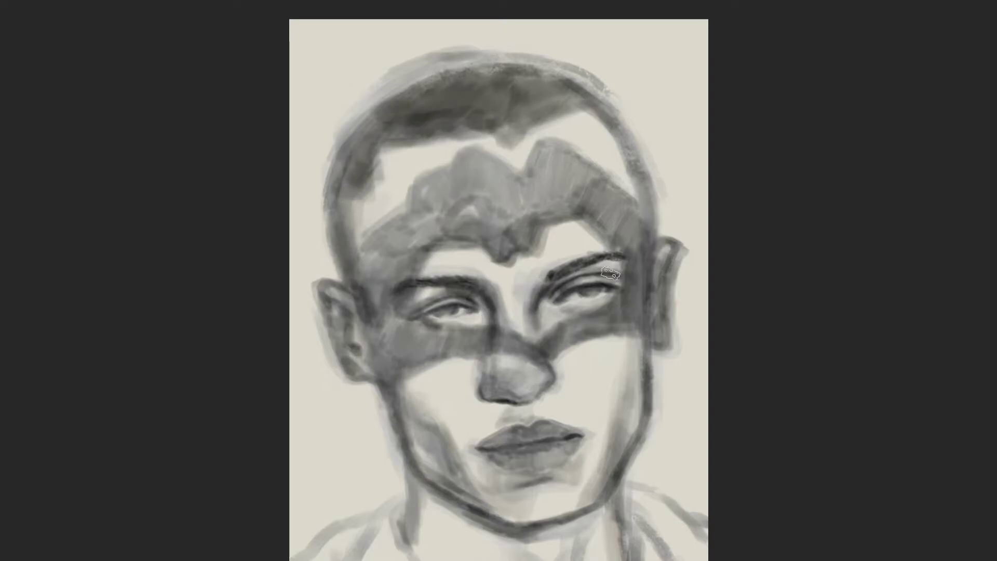
# With another brush preset, trace the head outline over the top and down the left side.
pyautogui.rightClick(503, 250)
pyautogui.click(365, 249)
pyautogui.moveTo(366, 248)
pyautogui.mouseDown()
pyautogui.moveTo(374, 156)
pyautogui.moveTo(529, 124)
pyautogui.moveTo(636, 208)
pyautogui.moveTo(648, 280)
pyautogui.mouseUp()
pyautogui.moveTo(345, 162); pyautogui.dragTo(329, 216)
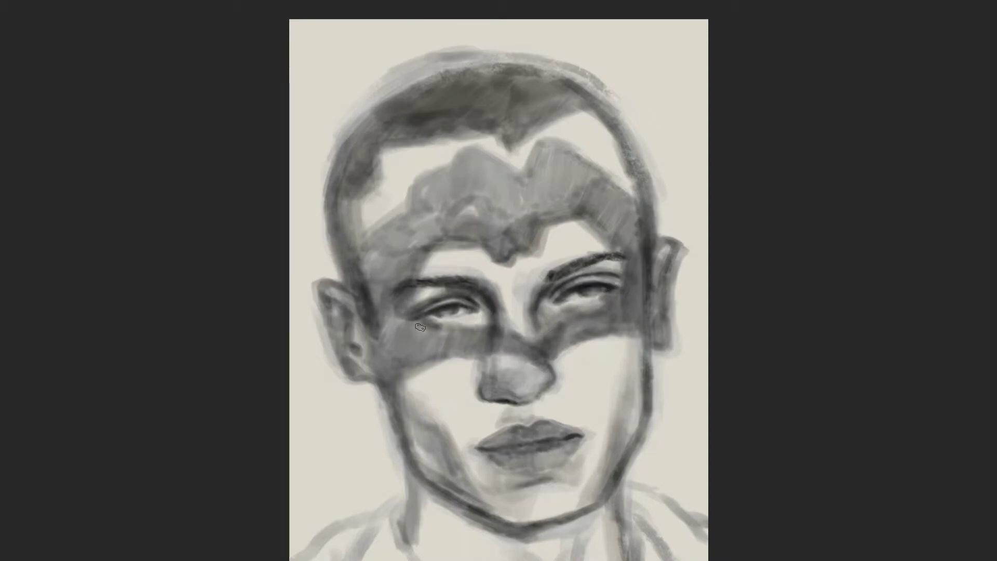
# Shade the right forehead, right cheek, neck and left cheek with grey strokes.
pyautogui.moveTo(615, 246); pyautogui.dragTo(580, 196)
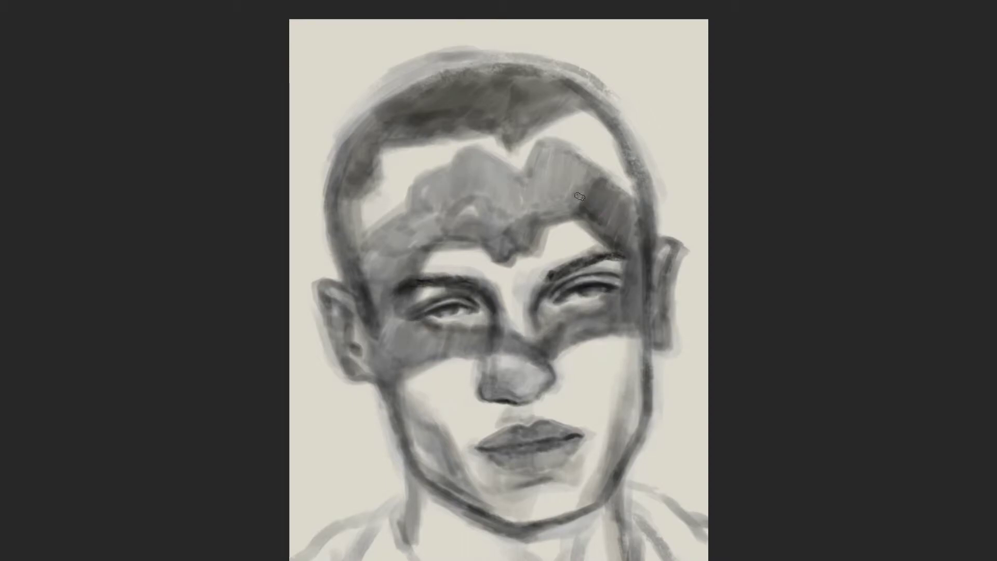
pyautogui.moveTo(636, 311); pyautogui.dragTo(631, 439)
pyautogui.moveTo(571, 342); pyautogui.dragTo(623, 420)
pyautogui.scroll(-3, 406, 292)
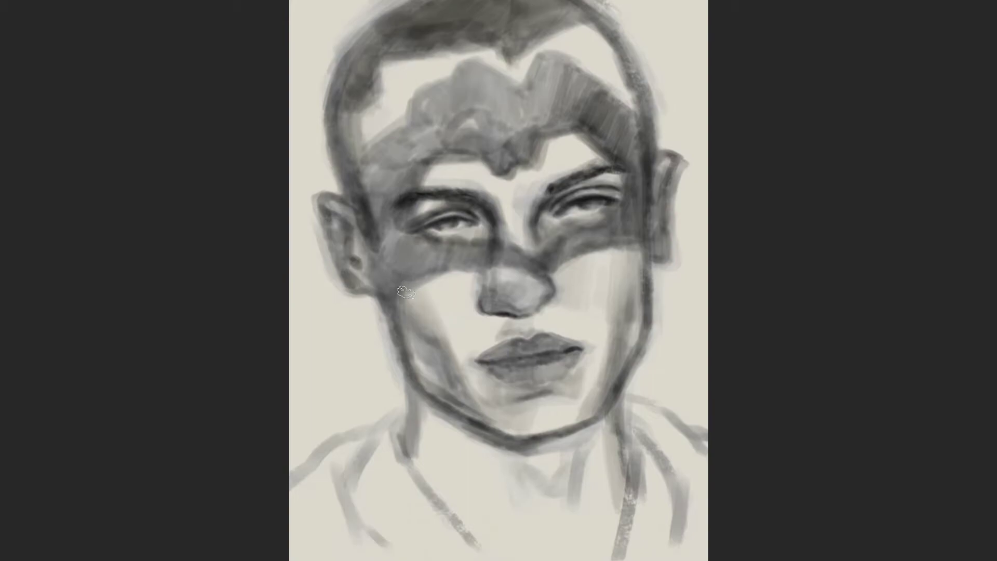
pyautogui.moveTo(446, 329); pyautogui.dragTo(480, 397)
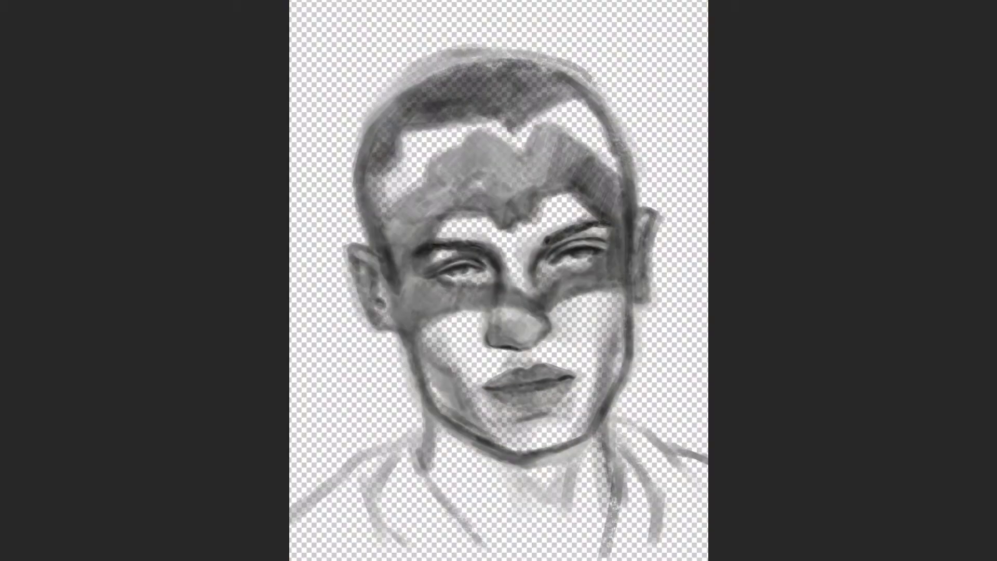
# Darken the shading beside the nose, the right jaw below the ear, and the left ear's inside and edge.
pyautogui.moveTo(551, 331); pyautogui.dragTo(519, 301)
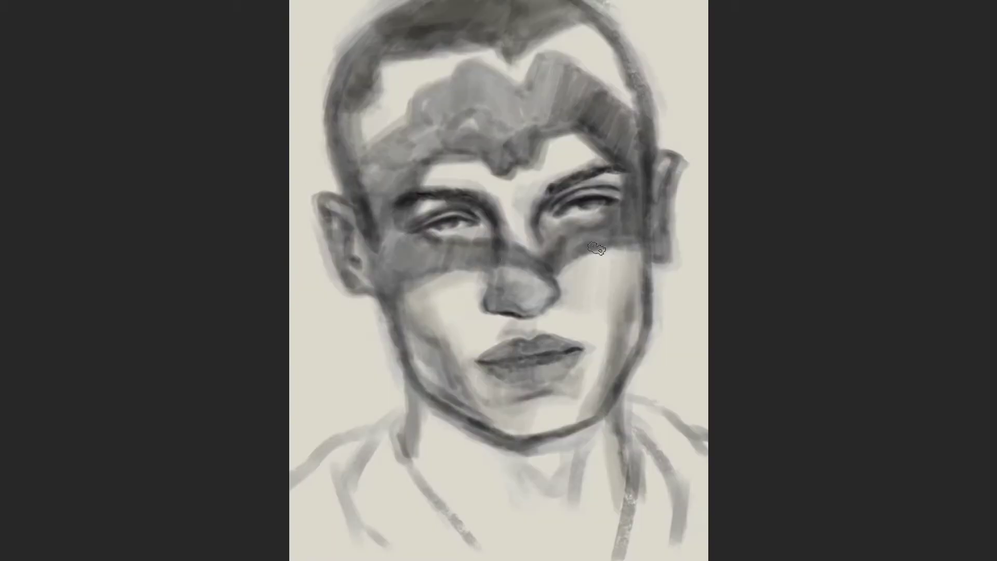
pyautogui.press('Return')
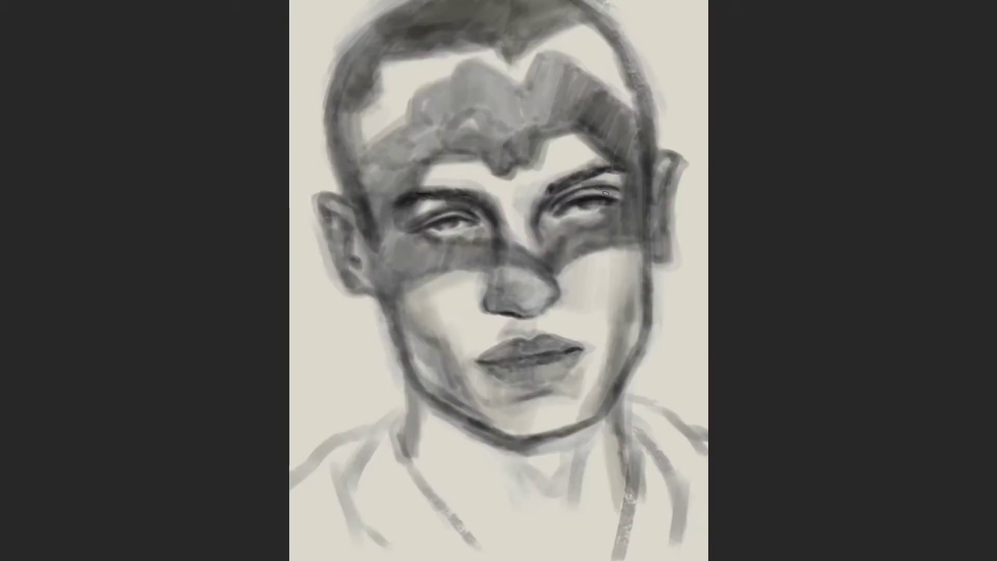
pyautogui.moveTo(657, 203); pyautogui.dragTo(640, 358)
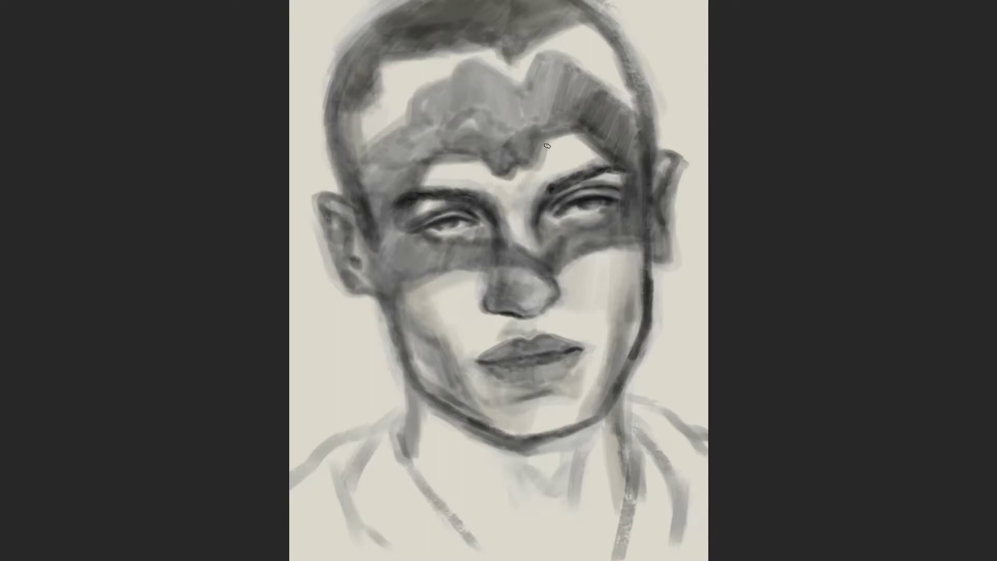
pyautogui.moveTo(333, 223)
pyautogui.mouseDown()
pyautogui.moveTo(345, 234)
pyautogui.moveTo(315, 195)
pyautogui.mouseUp()
pyautogui.moveTo(330, 253); pyautogui.dragTo(312, 238)
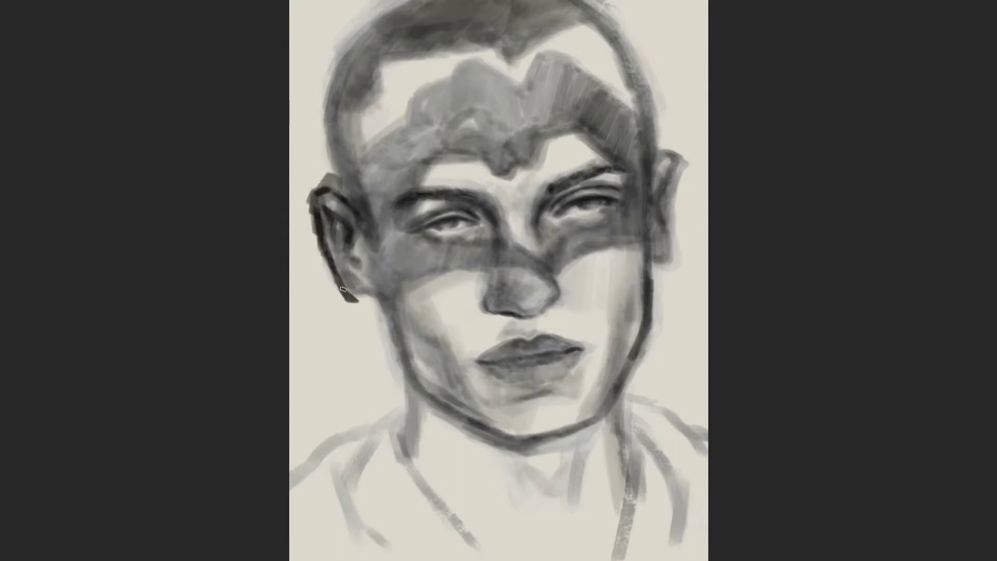
# Paint dark strokes along the left ear and jaw, then up the back-of-head outline to the crown.
pyautogui.moveTo(370, 302); pyautogui.dragTo(400, 371)
pyautogui.moveTo(311, 224)
pyautogui.mouseDown()
pyautogui.moveTo(374, 314)
pyautogui.moveTo(392, 384)
pyautogui.moveTo(378, 418)
pyautogui.mouseUp()
pyautogui.moveTo(327, 291)
pyautogui.mouseDown()
pyautogui.moveTo(301, 218)
pyautogui.moveTo(325, 214)
pyautogui.mouseUp()
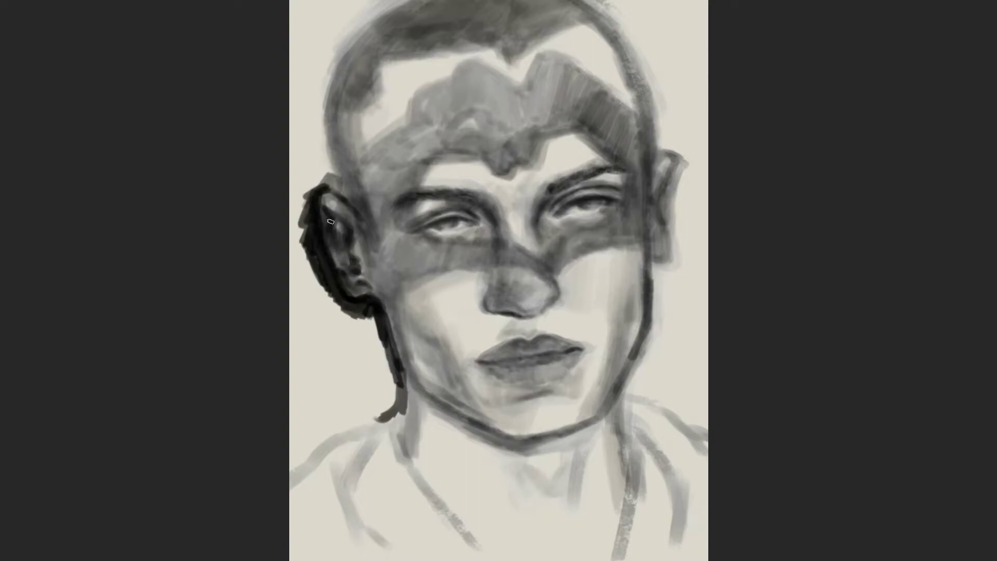
pyautogui.moveTo(347, 200); pyautogui.dragTo(324, 130)
pyautogui.moveTo(364, 223); pyautogui.dragTo(345, 132)
pyautogui.moveTo(343, 177); pyautogui.dragTo(335, 70)
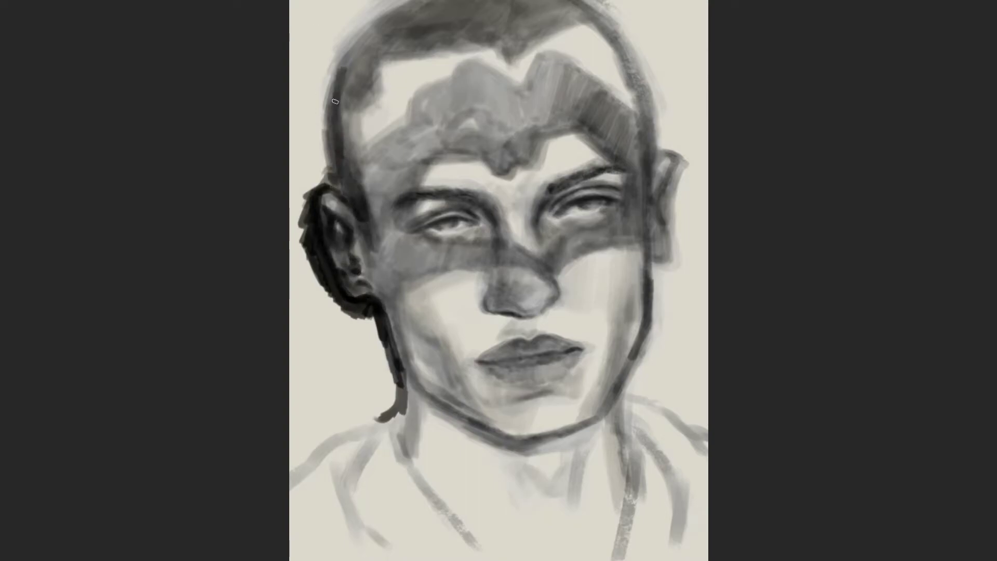
pyautogui.moveTo(332, 122); pyautogui.dragTo(374, 45)
# Paint dark textured hair across the hairline and crown, and darken the head's right contour.
pyautogui.scroll(3, 363, 78)
pyautogui.moveTo(387, 169); pyautogui.dragTo(345, 233)
pyautogui.moveTo(384, 181)
pyautogui.mouseDown()
pyautogui.moveTo(428, 150)
pyautogui.moveTo(455, 182)
pyautogui.mouseUp()
pyautogui.moveTo(374, 208); pyautogui.dragTo(483, 164)
pyautogui.moveTo(410, 155)
pyautogui.mouseDown()
pyautogui.moveTo(476, 133)
pyautogui.moveTo(425, 159)
pyautogui.moveTo(478, 166)
pyautogui.mouseUp()
pyautogui.moveTo(475, 125)
pyautogui.mouseDown()
pyautogui.moveTo(545, 137)
pyautogui.moveTo(487, 179)
pyautogui.moveTo(514, 187)
pyautogui.moveTo(560, 151)
pyautogui.moveTo(626, 192)
pyautogui.moveTo(648, 293)
pyautogui.mouseUp()
pyautogui.moveTo(636, 197); pyautogui.dragTo(647, 311)
pyautogui.scroll(-3, 647, 312)
# Repaint the right ear's outline, lobe, top edge and inner ear with dark strokes.
pyautogui.scroll(-2, 656, 302)
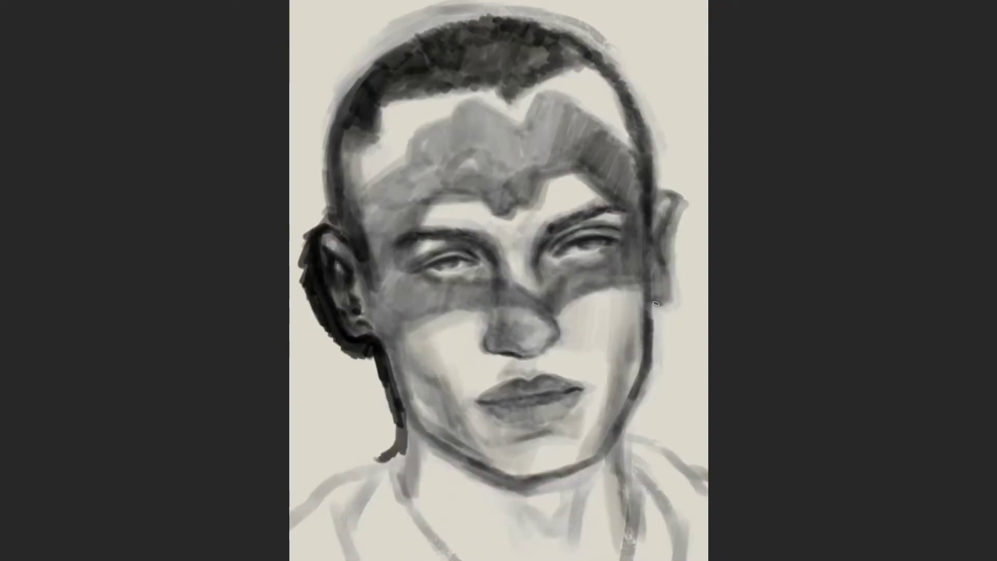
pyautogui.moveTo(668, 267); pyautogui.dragTo(661, 189)
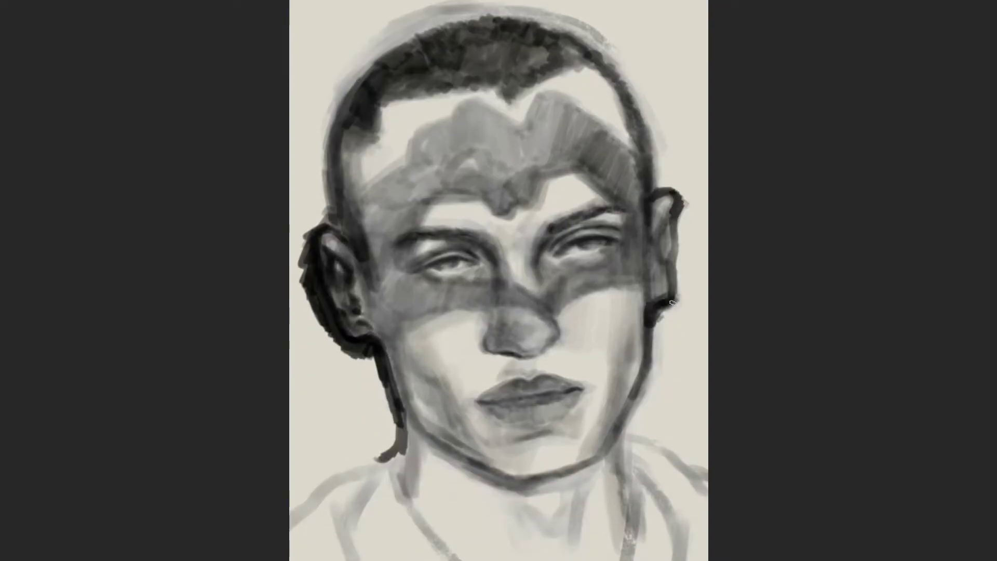
pyautogui.moveTo(671, 302); pyautogui.dragTo(644, 226)
pyautogui.moveTo(656, 262)
pyautogui.mouseDown()
pyautogui.moveTo(659, 179)
pyautogui.moveTo(678, 216)
pyautogui.mouseUp()
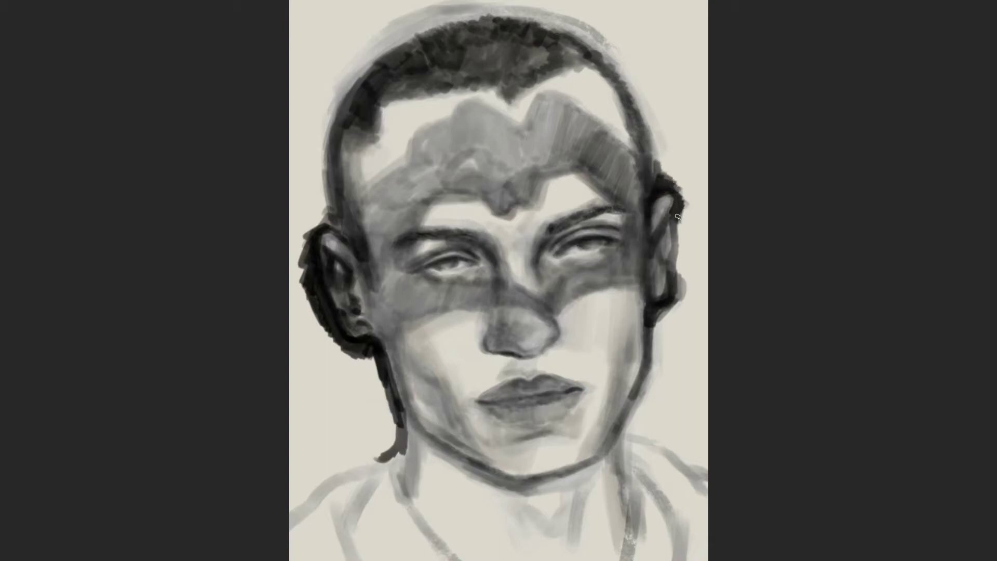
pyautogui.moveTo(647, 249)
pyautogui.mouseDown()
pyautogui.moveTo(675, 218)
pyautogui.moveTo(670, 275)
pyautogui.mouseUp()
pyautogui.moveTo(672, 223)
pyautogui.mouseDown()
pyautogui.moveTo(662, 275)
pyautogui.moveTo(677, 210)
pyautogui.mouseUp()
# Darken the right jawline from the ear and the left jawline down to the neck.
pyautogui.moveTo(669, 307); pyautogui.dragTo(644, 387)
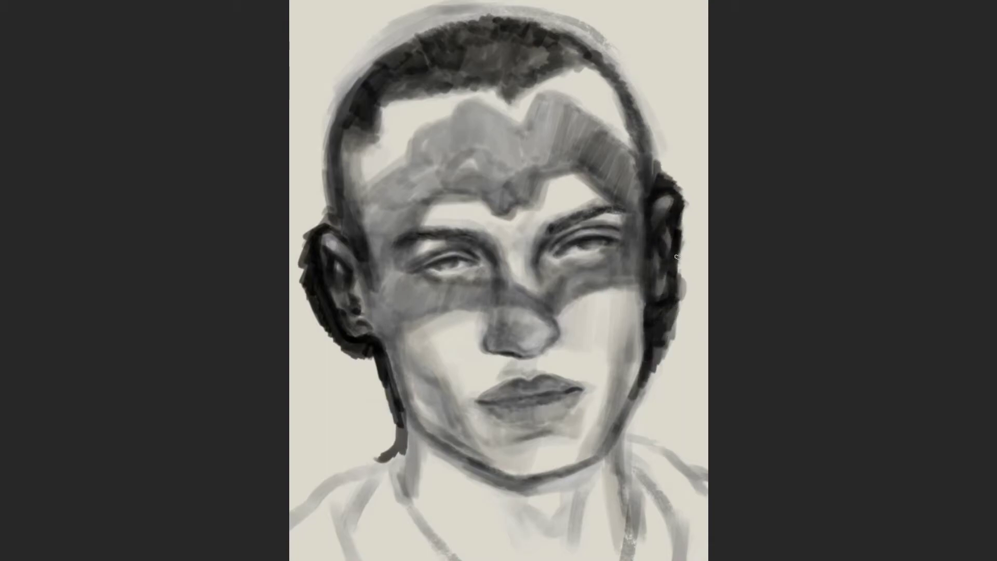
pyautogui.scroll(-1, 498, 280)
pyautogui.moveTo(651, 335); pyautogui.dragTo(626, 405)
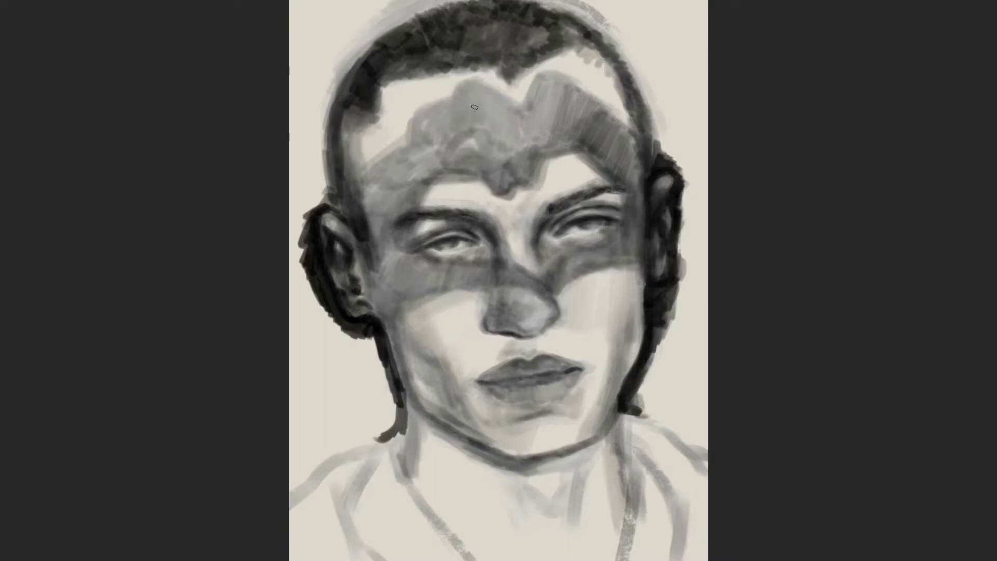
pyautogui.scroll(-3, 628, 120)
pyautogui.moveTo(405, 335)
pyautogui.mouseDown()
pyautogui.moveTo(403, 369)
pyautogui.moveTo(402, 343)
pyautogui.moveTo(508, 399)
pyautogui.mouseUp()
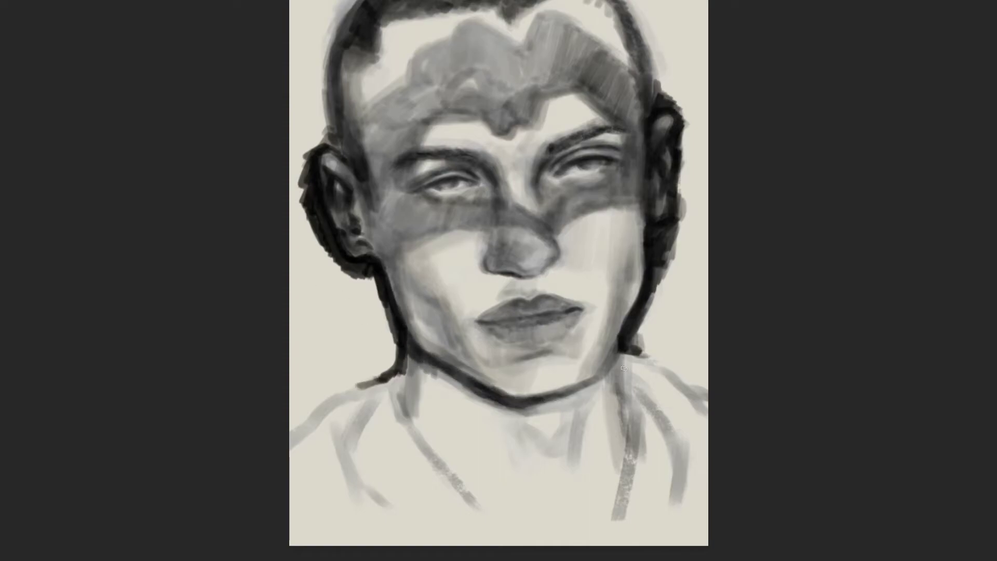
# Darken the right jawline, chin line and both neck lines, and shade below the lips.
pyautogui.moveTo(623, 363)
pyautogui.mouseDown()
pyautogui.moveTo(558, 389)
pyautogui.moveTo(631, 259)
pyautogui.moveTo(644, 208)
pyautogui.moveTo(599, 373)
pyautogui.moveTo(620, 285)
pyautogui.mouseUp()
pyautogui.moveTo(504, 404)
pyautogui.mouseDown()
pyautogui.moveTo(576, 395)
pyautogui.moveTo(612, 371)
pyautogui.moveTo(623, 441)
pyautogui.mouseUp()
pyautogui.moveTo(620, 348); pyautogui.dragTo(625, 431)
pyautogui.moveTo(403, 348)
pyautogui.mouseDown()
pyautogui.moveTo(409, 410)
pyautogui.moveTo(428, 451)
pyautogui.mouseUp()
pyautogui.moveTo(481, 385)
pyautogui.mouseDown()
pyautogui.moveTo(483, 399)
pyautogui.moveTo(511, 363)
pyautogui.moveTo(519, 390)
pyautogui.mouseUp()
pyautogui.moveTo(478, 348)
pyautogui.mouseDown()
pyautogui.moveTo(587, 353)
pyautogui.moveTo(597, 368)
pyautogui.moveTo(618, 305)
pyautogui.mouseUp()
pyautogui.moveTo(602, 358)
pyautogui.mouseDown()
pyautogui.moveTo(571, 381)
pyautogui.moveTo(535, 358)
pyautogui.moveTo(612, 335)
pyautogui.mouseUp()
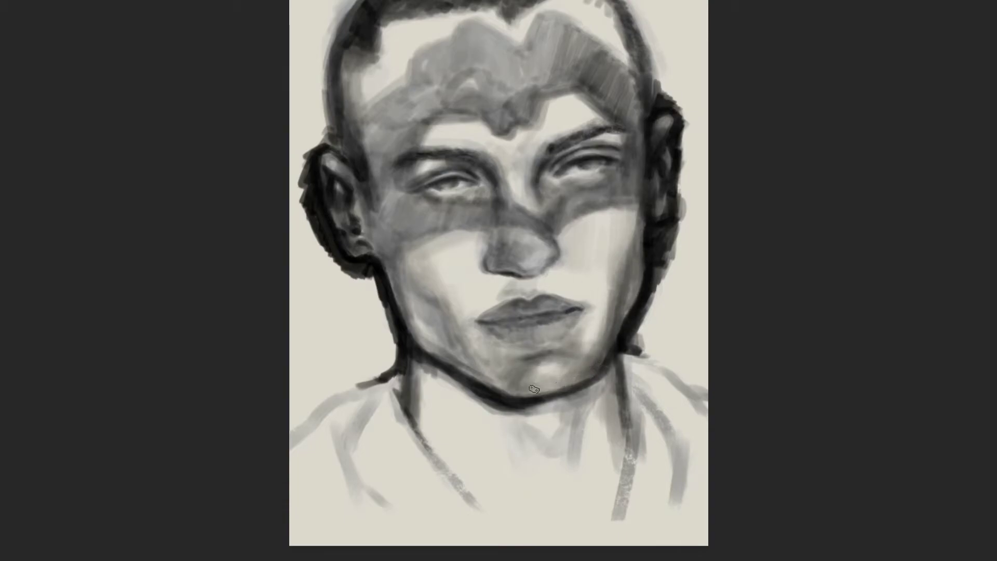
# Deepen the shading over the left cheek and jaw and the right cheek.
pyautogui.moveTo(501, 386)
pyautogui.mouseDown()
pyautogui.moveTo(431, 311)
pyautogui.moveTo(483, 373)
pyautogui.moveTo(385, 229)
pyautogui.moveTo(389, 255)
pyautogui.mouseUp()
pyautogui.moveTo(379, 213)
pyautogui.mouseDown()
pyautogui.moveTo(416, 249)
pyautogui.moveTo(421, 327)
pyautogui.mouseUp()
pyautogui.moveTo(514, 392)
pyautogui.mouseDown()
pyautogui.moveTo(416, 333)
pyautogui.moveTo(402, 275)
pyautogui.mouseUp()
pyautogui.moveTo(442, 317)
pyautogui.mouseDown()
pyautogui.moveTo(483, 376)
pyautogui.moveTo(413, 273)
pyautogui.moveTo(498, 374)
pyautogui.moveTo(493, 382)
pyautogui.moveTo(560, 354)
pyautogui.mouseUp()
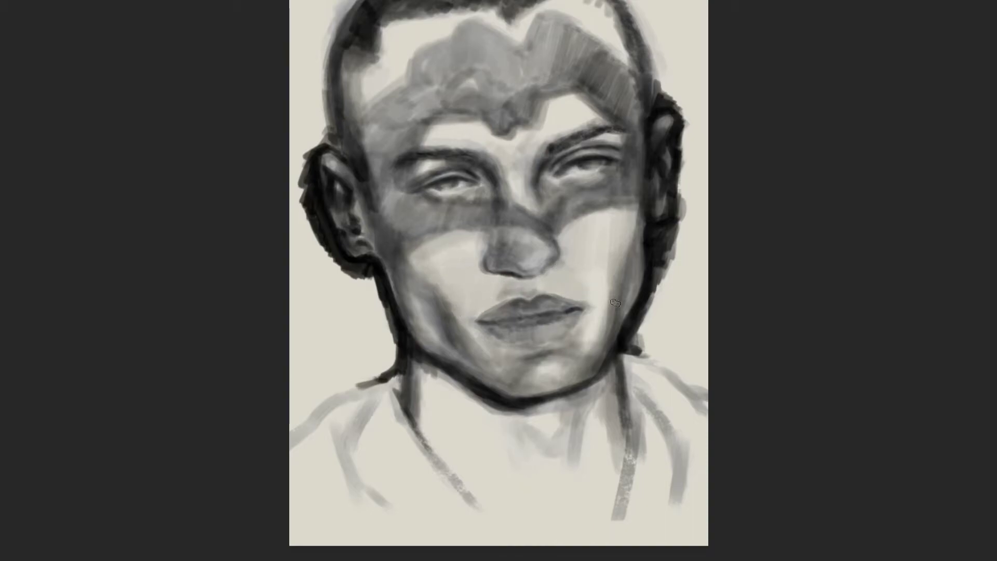
pyautogui.moveTo(608, 290); pyautogui.dragTo(621, 218)
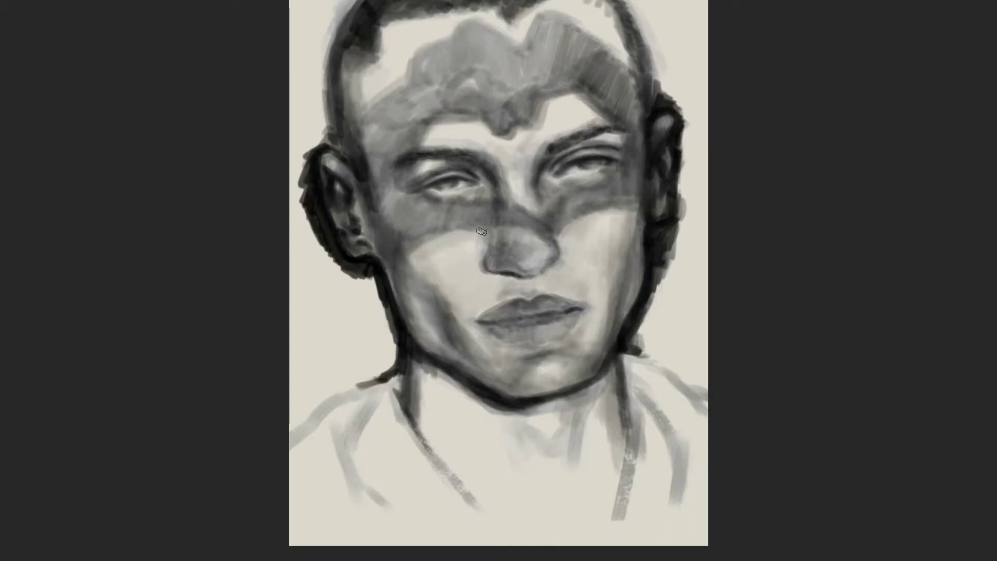
pyautogui.moveTo(498, 291)
pyautogui.mouseDown()
pyautogui.moveTo(485, 261)
pyautogui.moveTo(411, 244)
pyautogui.moveTo(493, 202)
pyautogui.mouseUp()
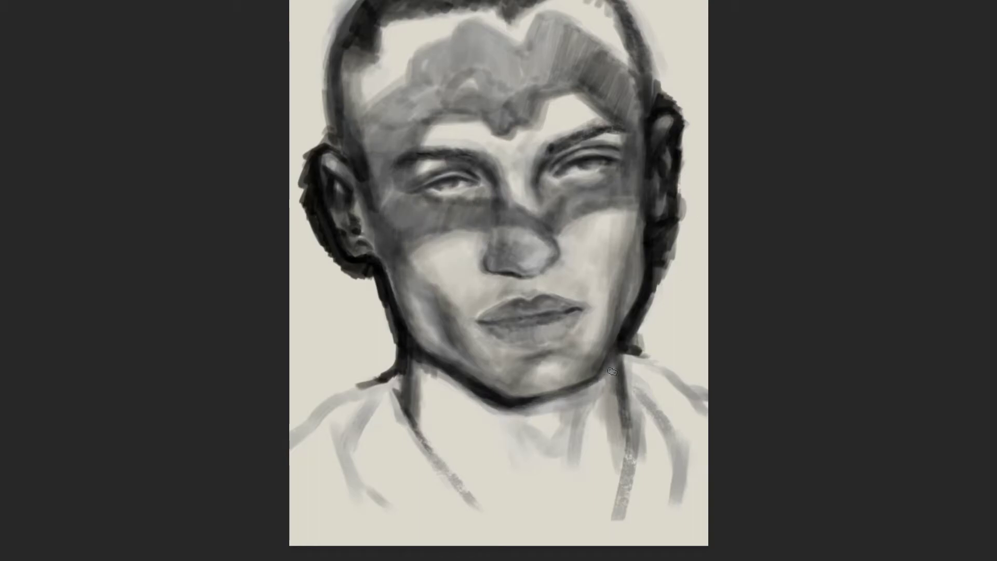
# Shade under the chin, both sides of the neck and down onto the chest.
pyautogui.moveTo(620, 359); pyautogui.dragTo(496, 442)
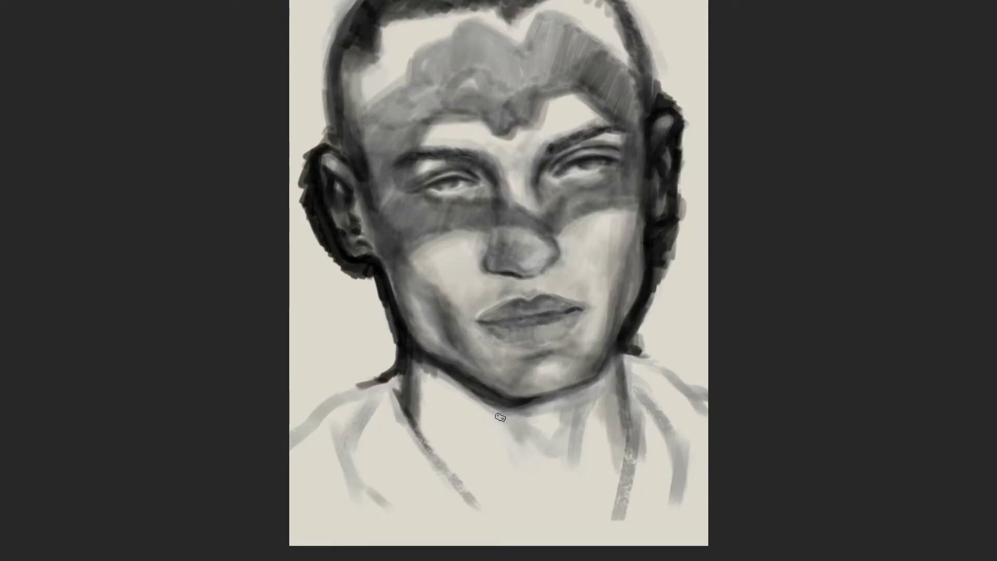
pyautogui.moveTo(446, 364); pyautogui.dragTo(416, 462)
pyautogui.moveTo(410, 364)
pyautogui.mouseDown()
pyautogui.moveTo(536, 438)
pyautogui.moveTo(576, 394)
pyautogui.moveTo(529, 454)
pyautogui.mouseUp()
pyautogui.moveTo(535, 416); pyautogui.dragTo(493, 462)
pyautogui.moveTo(467, 404)
pyautogui.mouseDown()
pyautogui.moveTo(521, 424)
pyautogui.moveTo(545, 449)
pyautogui.moveTo(576, 400)
pyautogui.moveTo(617, 363)
pyautogui.mouseUp()
pyautogui.moveTo(618, 493)
pyautogui.mouseDown()
pyautogui.moveTo(599, 401)
pyautogui.moveTo(545, 467)
pyautogui.mouseUp()
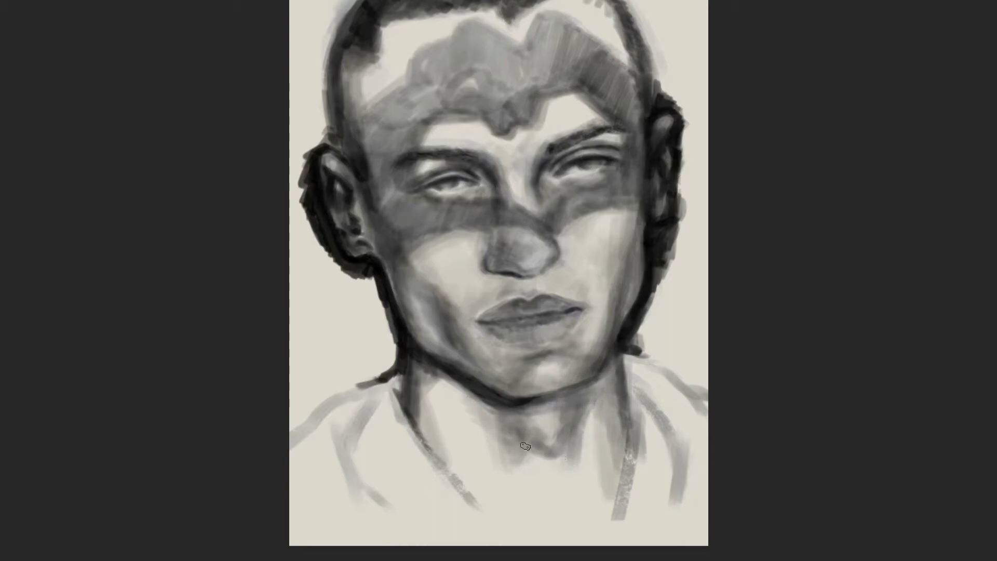
pyautogui.moveTo(591, 384); pyautogui.dragTo(514, 483)
pyautogui.moveTo(623, 368); pyautogui.dragTo(618, 514)
pyautogui.moveTo(649, 382); pyautogui.dragTo(602, 545)
# Darken the collar and chain line and the left shoulder line.
pyautogui.scroll(-1, 513, 482)
pyautogui.moveTo(423, 410); pyautogui.dragTo(514, 501)
pyautogui.moveTo(438, 410)
pyautogui.mouseDown()
pyautogui.moveTo(400, 335)
pyautogui.moveTo(337, 391)
pyautogui.mouseUp()
pyautogui.moveTo(382, 340); pyautogui.dragTo(293, 413)
# Strengthen the dark outline along the jaw and neck, and shade behind the neck and shoulder.
pyautogui.moveTo(623, 159); pyautogui.dragTo(550, 172)
pyautogui.moveTo(644, 285); pyautogui.dragTo(631, 308)
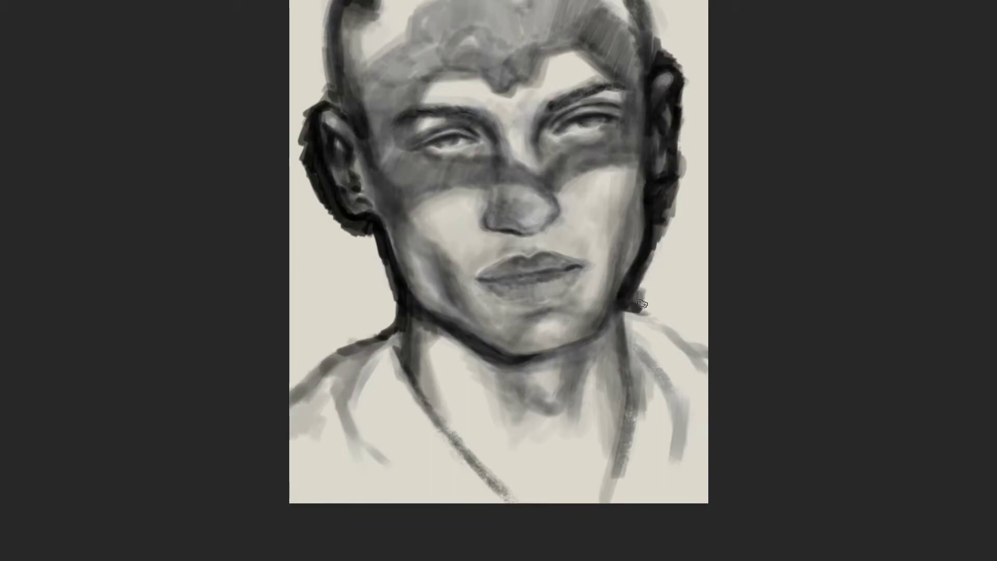
pyautogui.moveTo(670, 229); pyautogui.dragTo(636, 312)
pyautogui.moveTo(394, 288); pyautogui.dragTo(386, 332)
pyautogui.moveTo(376, 250); pyautogui.dragTo(387, 342)
pyautogui.moveTo(337, 351); pyautogui.dragTo(382, 330)
pyautogui.moveTo(385, 254); pyautogui.dragTo(390, 332)
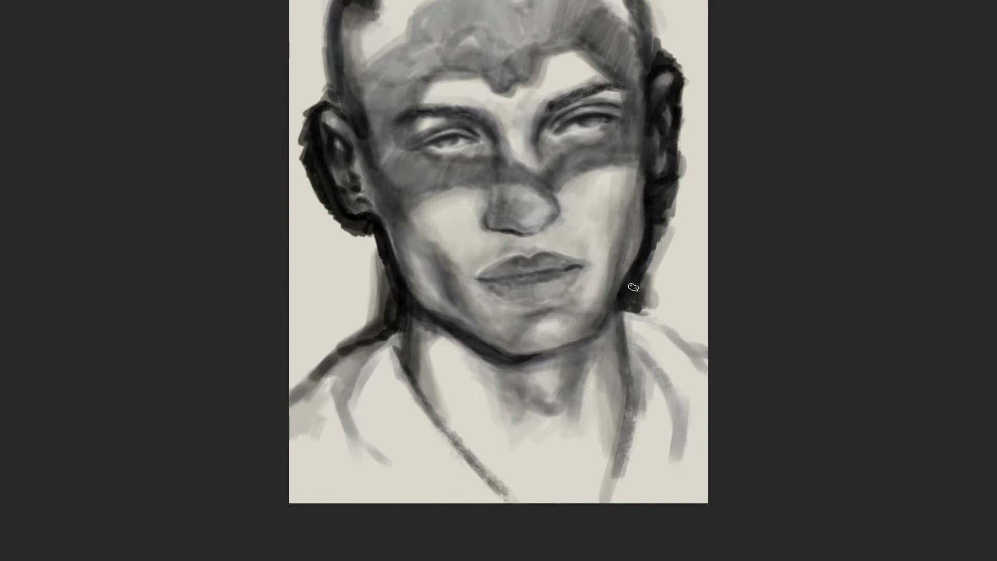
pyautogui.moveTo(670, 202)
pyautogui.mouseDown()
pyautogui.moveTo(634, 311)
pyautogui.moveTo(625, 400)
pyautogui.mouseUp()
pyautogui.moveTo(638, 374); pyautogui.dragTo(664, 451)
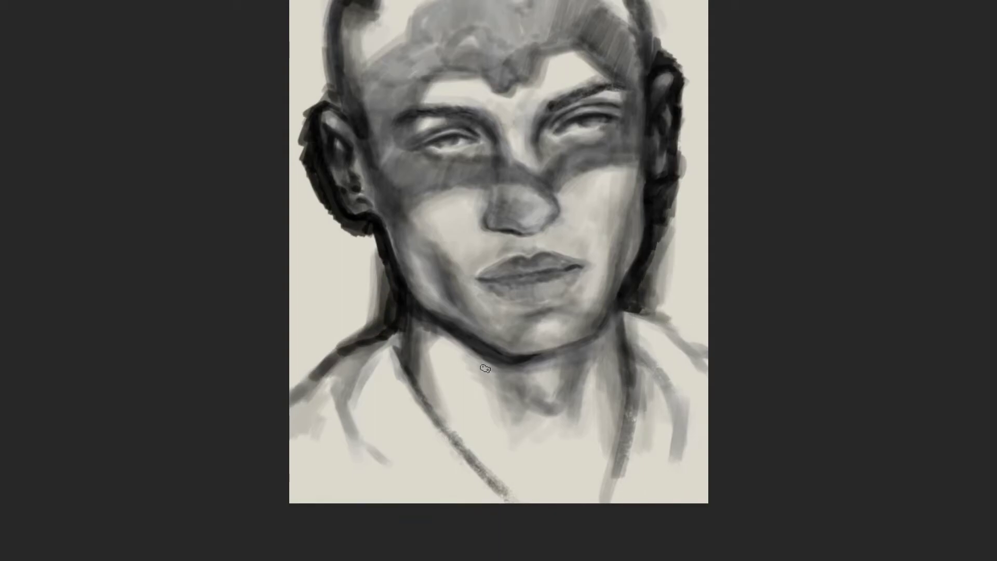
pyautogui.moveTo(644, 267); pyautogui.dragTo(691, 353)
pyautogui.moveTo(675, 213)
pyautogui.mouseDown()
pyautogui.moveTo(644, 327)
pyautogui.moveTo(656, 296)
pyautogui.mouseUp()
pyautogui.moveTo(374, 233)
pyautogui.mouseDown()
pyautogui.moveTo(363, 312)
pyautogui.moveTo(382, 316)
pyautogui.mouseUp()
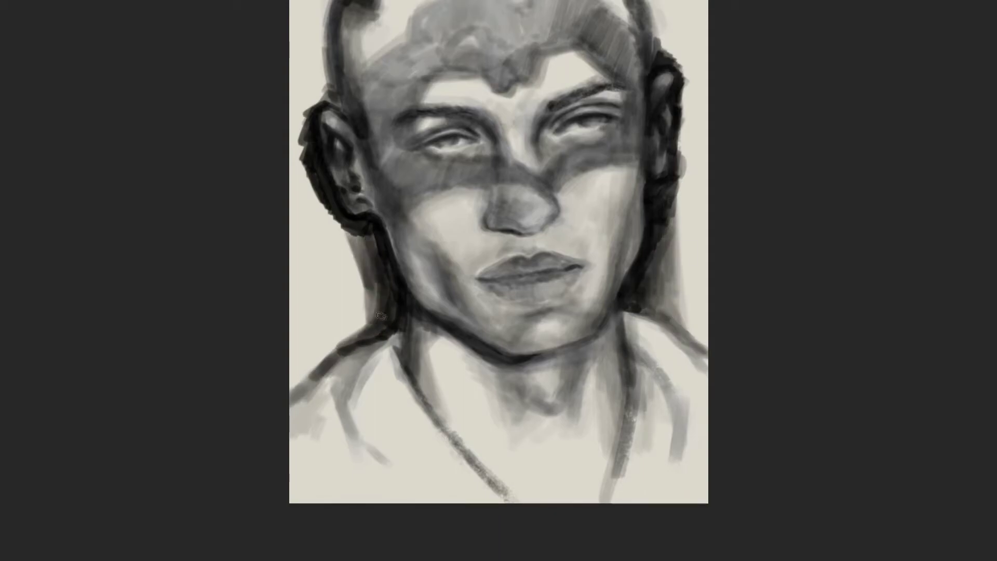
# Block in grey strokes along the side and top outline of the head and neck.
pyautogui.scroll(5, 380, 315)
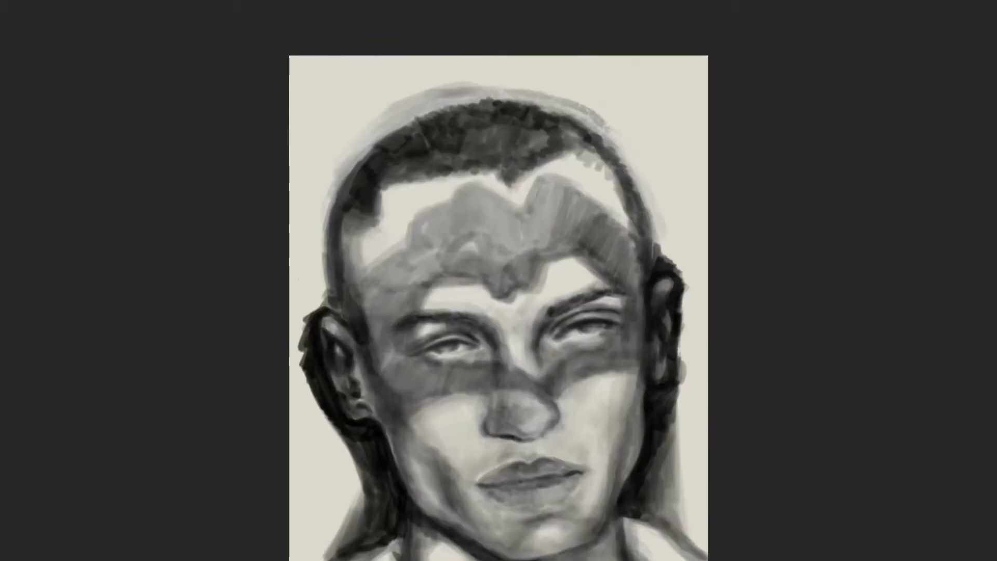
pyautogui.scroll(-3, 498, 280)
pyautogui.moveTo(441, 148); pyautogui.dragTo(438, 252)
pyautogui.moveTo(498, 68)
pyautogui.mouseDown()
pyautogui.moveTo(423, 155)
pyautogui.moveTo(418, 283)
pyautogui.mouseUp()
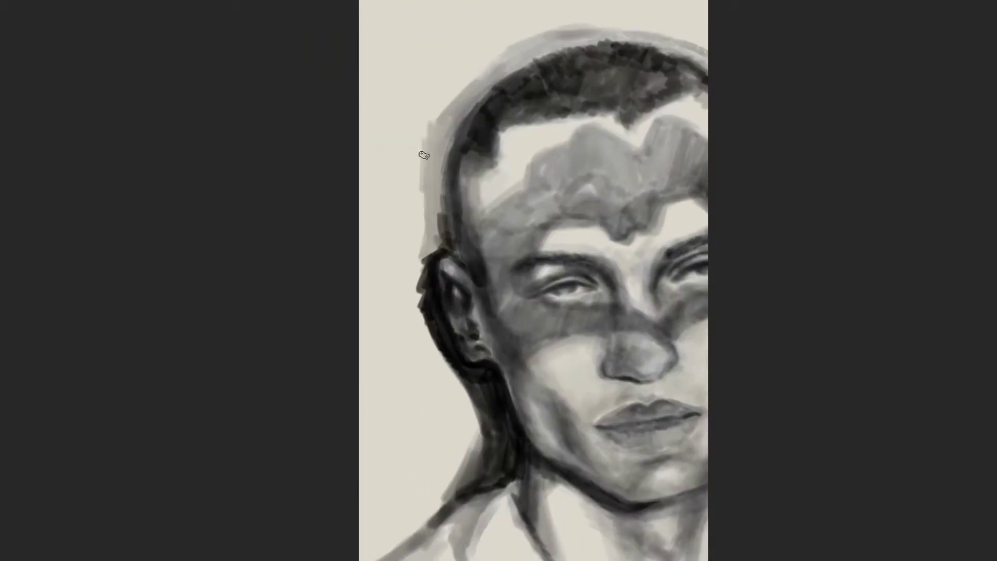
pyautogui.moveTo(449, 104)
pyautogui.mouseDown()
pyautogui.moveTo(571, 34)
pyautogui.moveTo(706, 47)
pyautogui.mouseUp()
pyautogui.moveTo(454, 121); pyautogui.dragTo(425, 246)
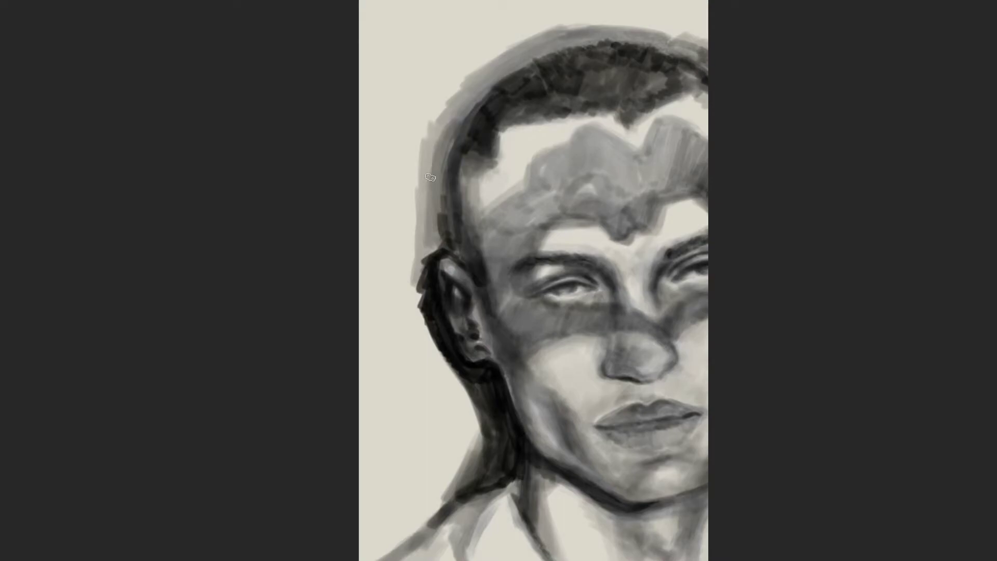
pyautogui.moveTo(431, 158); pyautogui.dragTo(421, 240)
pyautogui.moveTo(470, 388); pyautogui.dragTo(480, 461)
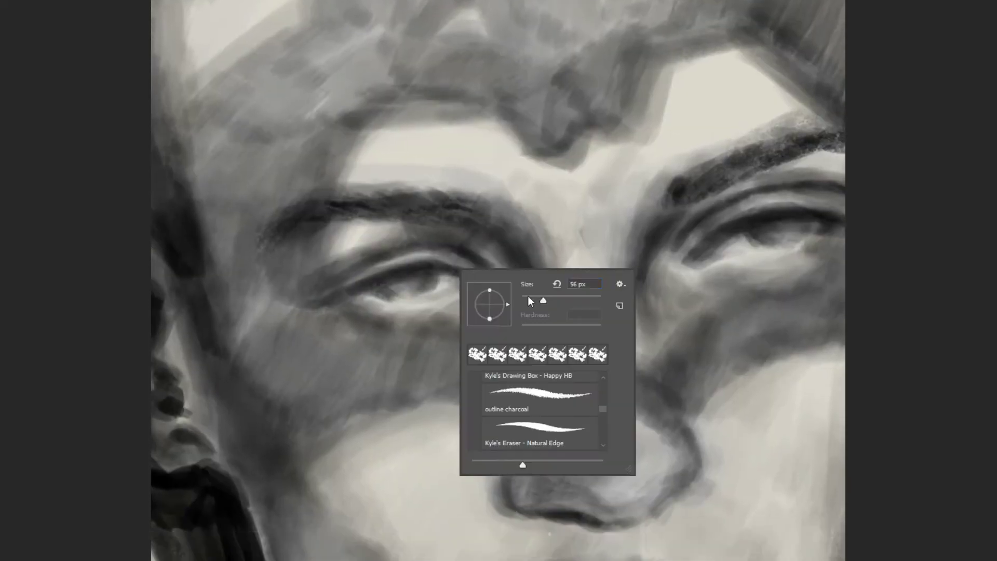
# Darken the left eye's lash line, eyebrow edges, lids, under-eye shadow and outer socket.
pyautogui.moveTo(363, 286); pyautogui.dragTo(402, 271)
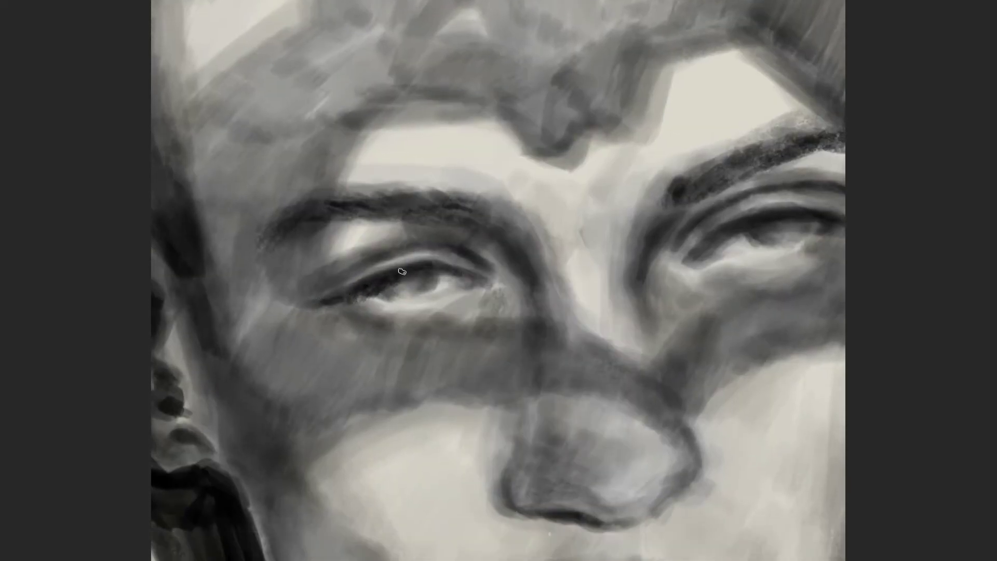
pyautogui.moveTo(440, 243)
pyautogui.mouseDown()
pyautogui.moveTo(343, 226)
pyautogui.moveTo(287, 244)
pyautogui.mouseUp()
pyautogui.moveTo(467, 208); pyautogui.dragTo(353, 197)
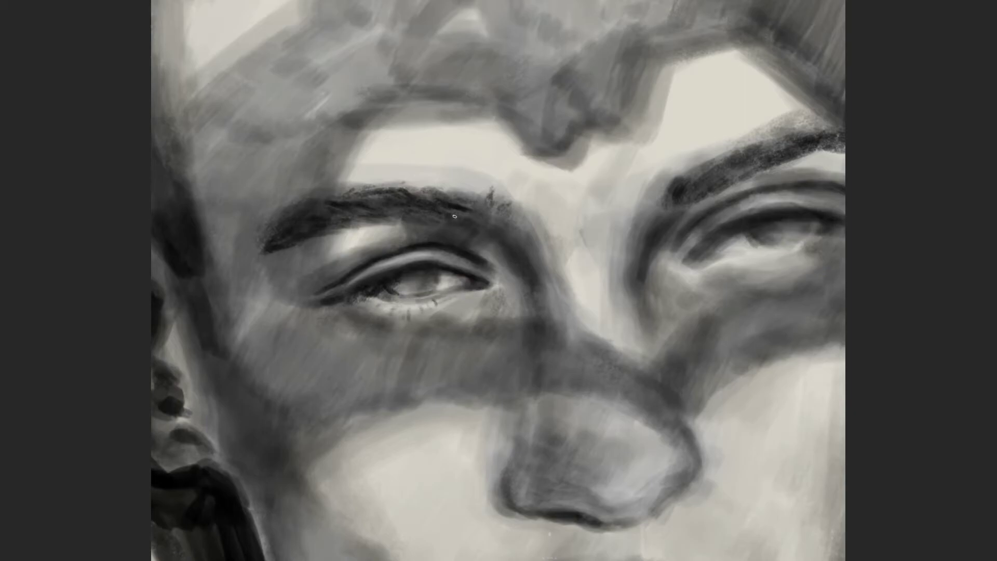
pyautogui.moveTo(322, 293)
pyautogui.mouseDown()
pyautogui.moveTo(307, 278)
pyautogui.moveTo(431, 229)
pyautogui.mouseUp()
pyautogui.moveTo(353, 265)
pyautogui.mouseDown()
pyautogui.moveTo(451, 301)
pyautogui.moveTo(342, 312)
pyautogui.moveTo(457, 317)
pyautogui.mouseUp()
pyautogui.moveTo(374, 304); pyautogui.dragTo(306, 317)
pyautogui.moveTo(526, 273)
pyautogui.mouseDown()
pyautogui.moveTo(501, 322)
pyautogui.moveTo(483, 317)
pyautogui.mouseUp()
pyautogui.moveTo(488, 237); pyautogui.dragTo(519, 314)
pyautogui.moveTo(532, 245); pyautogui.dragTo(542, 317)
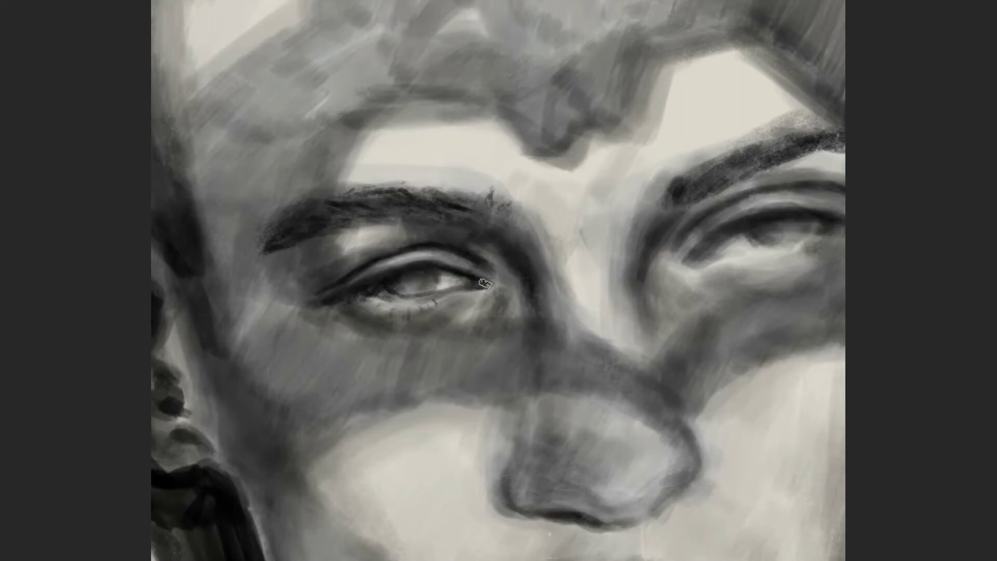
# Darken the right eye's inner socket by the nose, then adjust the brush and darken the right eyebrow and eyelid.
pyautogui.moveTo(476, 236); pyautogui.dragTo(359, 236)
pyautogui.moveTo(501, 221); pyautogui.dragTo(524, 281)
pyautogui.moveTo(488, 192); pyautogui.dragTo(539, 332)
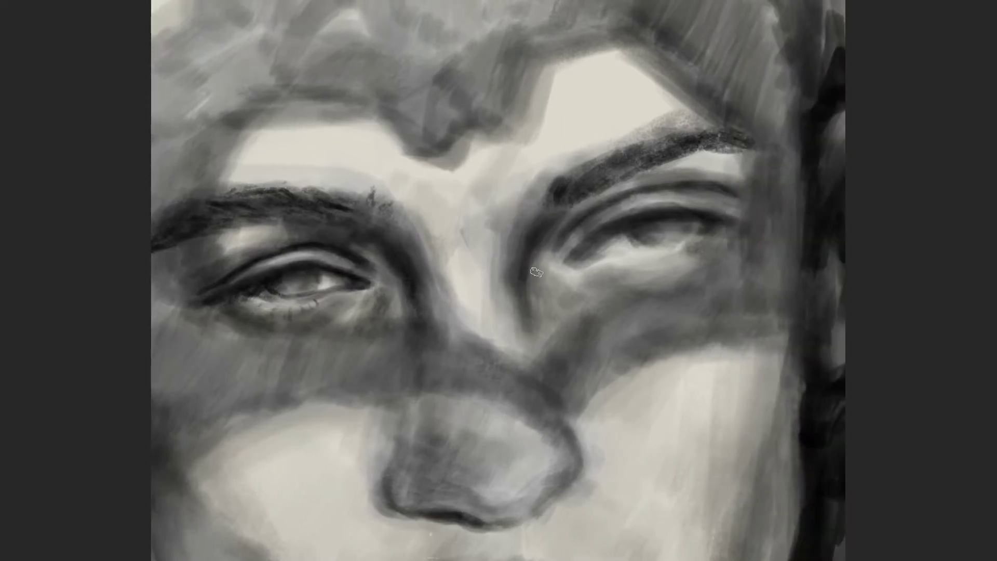
pyautogui.moveTo(540, 208)
pyautogui.mouseDown()
pyautogui.moveTo(639, 197)
pyautogui.moveTo(734, 213)
pyautogui.moveTo(637, 196)
pyautogui.mouseUp()
pyautogui.rightClick(664, 217)
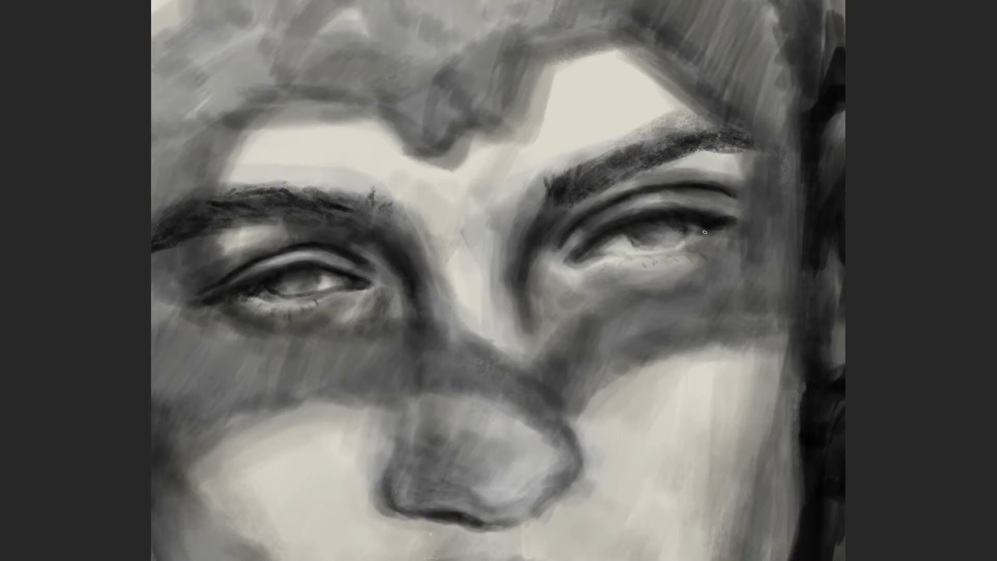
pyautogui.moveTo(613, 180)
pyautogui.mouseDown()
pyautogui.moveTo(753, 171)
pyautogui.moveTo(696, 234)
pyautogui.mouseUp()
pyautogui.scroll(-3, 704, 289)
# Darken the inner eye corner and deepen the shadow under the eyes along the nose bridge.
pyautogui.scroll(3, 704, 289)
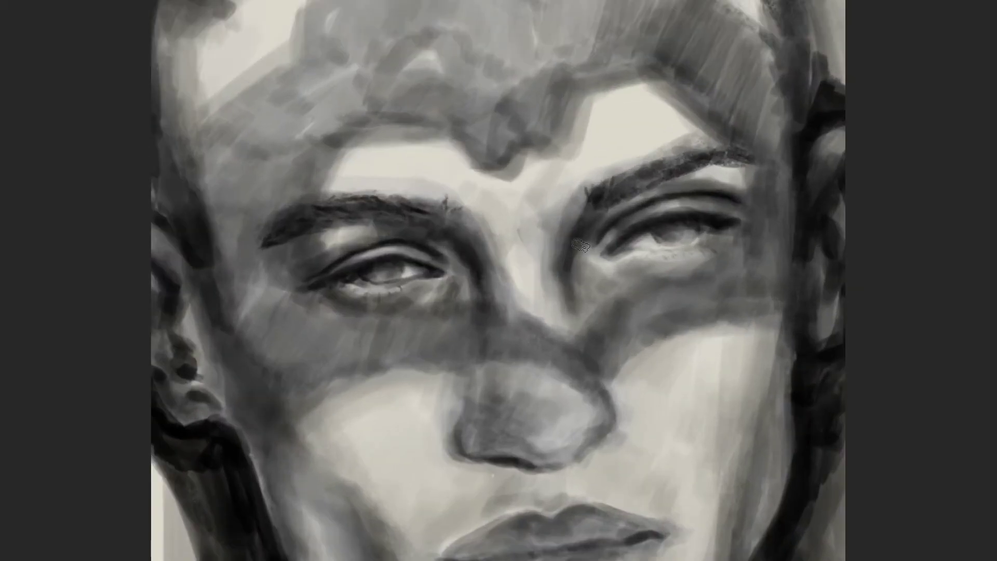
pyautogui.moveTo(602, 244)
pyautogui.mouseDown()
pyautogui.moveTo(564, 327)
pyautogui.moveTo(658, 327)
pyautogui.moveTo(786, 254)
pyautogui.moveTo(760, 196)
pyautogui.mouseUp()
pyautogui.moveTo(363, 311); pyautogui.dragTo(445, 334)
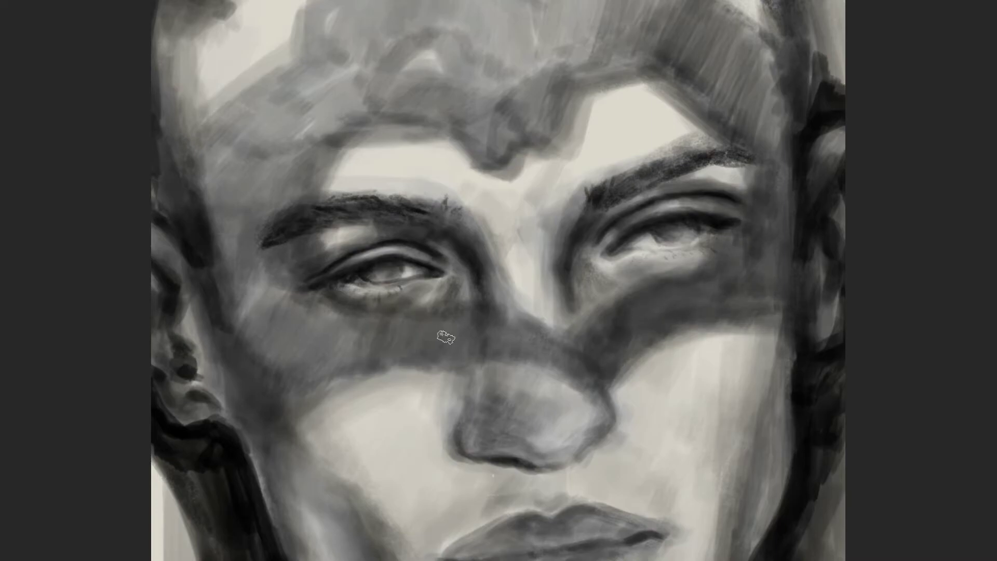
pyautogui.moveTo(550, 228); pyautogui.dragTo(545, 296)
pyautogui.moveTo(493, 213); pyautogui.dragTo(545, 342)
pyautogui.moveTo(561, 265)
pyautogui.mouseDown()
pyautogui.moveTo(495, 345)
pyautogui.moveTo(327, 333)
pyautogui.moveTo(278, 380)
pyautogui.moveTo(249, 369)
pyautogui.moveTo(507, 285)
pyautogui.moveTo(602, 360)
pyautogui.mouseUp()
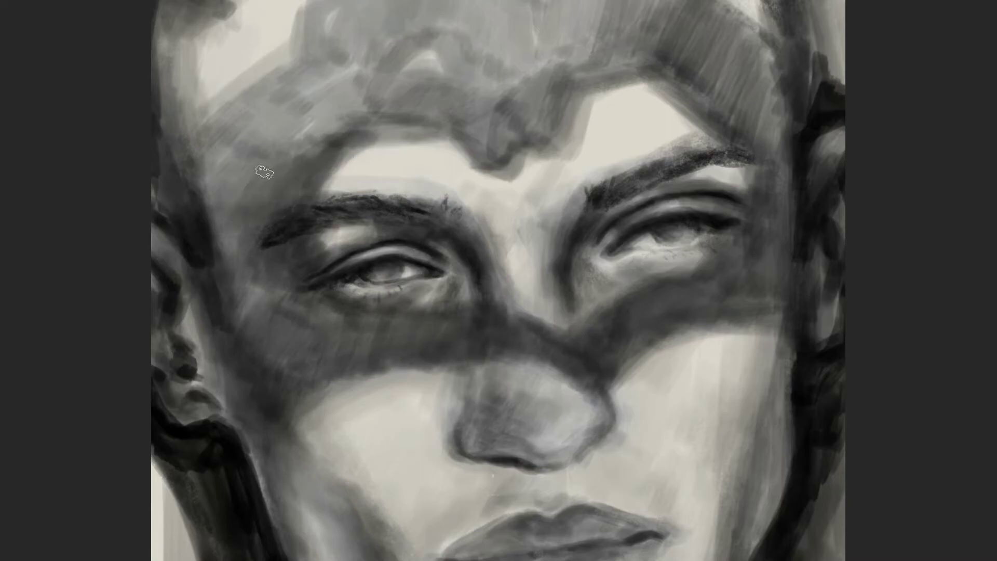
# Darken the shadow band across the nose and cheek, plus the temple and forehead patch edge.
pyautogui.scroll(-2, 218, 294)
pyautogui.scroll(1, 726, 298)
pyautogui.moveTo(571, 335); pyautogui.dragTo(353, 382)
pyautogui.moveTo(405, 342); pyautogui.dragTo(493, 402)
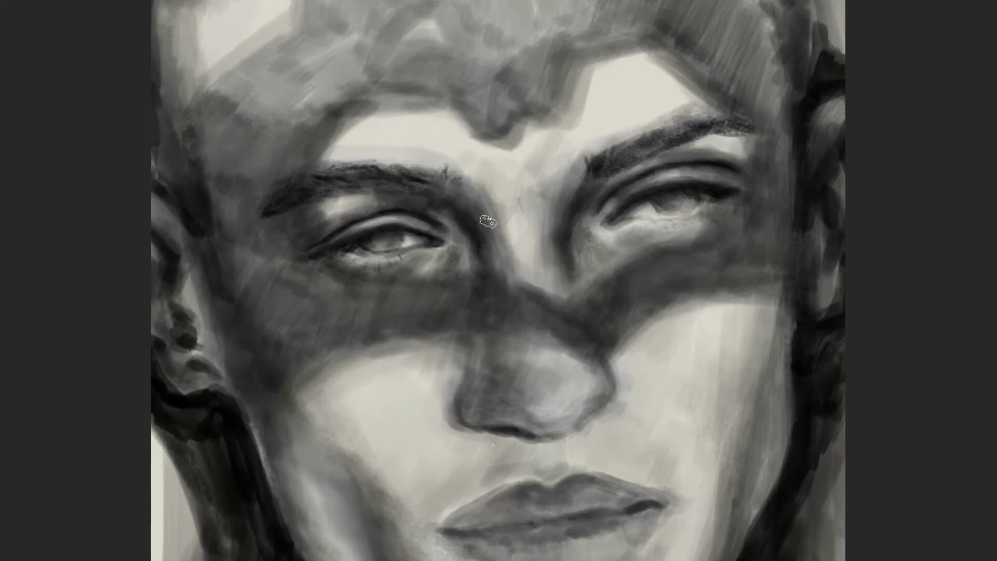
pyautogui.moveTo(325, 218)
pyautogui.mouseDown()
pyautogui.moveTo(330, 132)
pyautogui.moveTo(467, 96)
pyautogui.mouseUp()
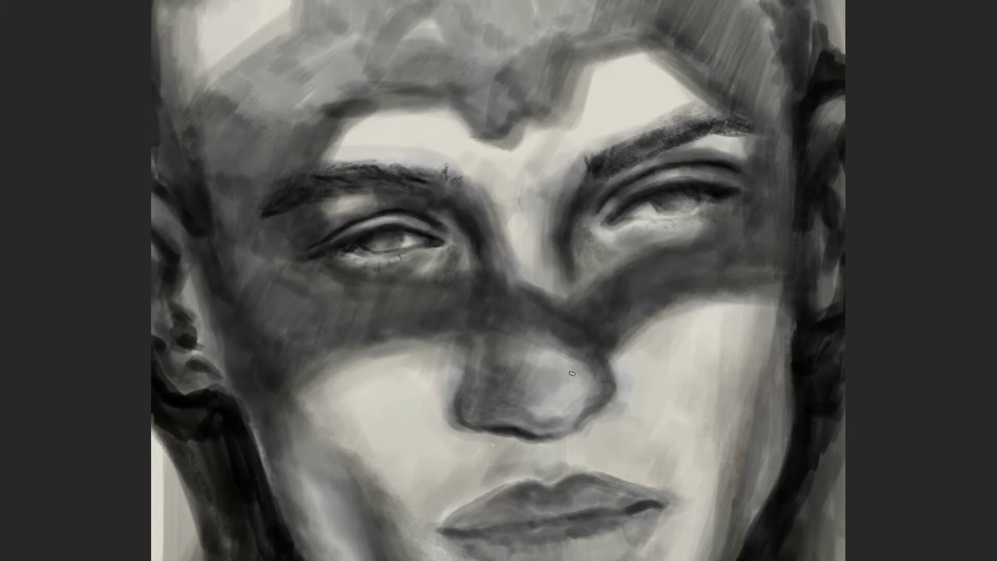
# Darken then soften the left edge of the nose and blend the nose shading smoother.
pyautogui.moveTo(466, 385)
pyautogui.mouseDown()
pyautogui.moveTo(454, 351)
pyautogui.moveTo(503, 282)
pyautogui.mouseUp()
pyautogui.scroll(-3, 503, 282)
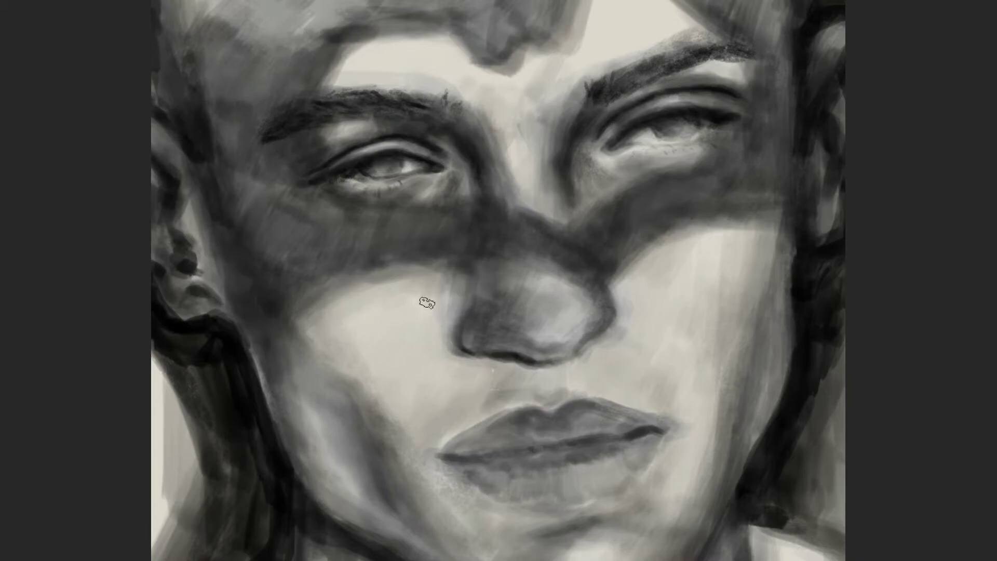
pyautogui.moveTo(423, 298); pyautogui.dragTo(463, 306)
pyautogui.press('Return')
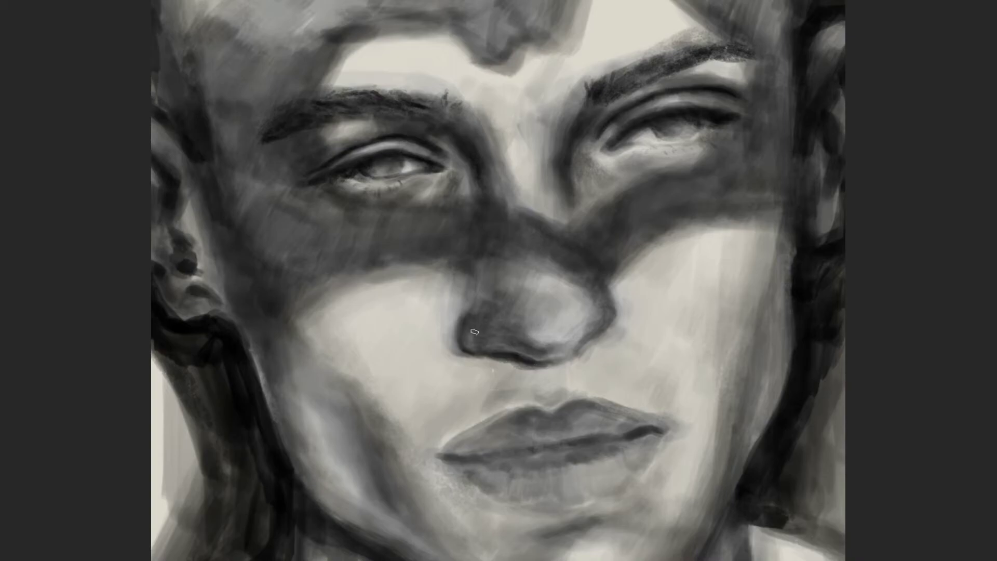
pyautogui.moveTo(582, 338); pyautogui.dragTo(573, 280)
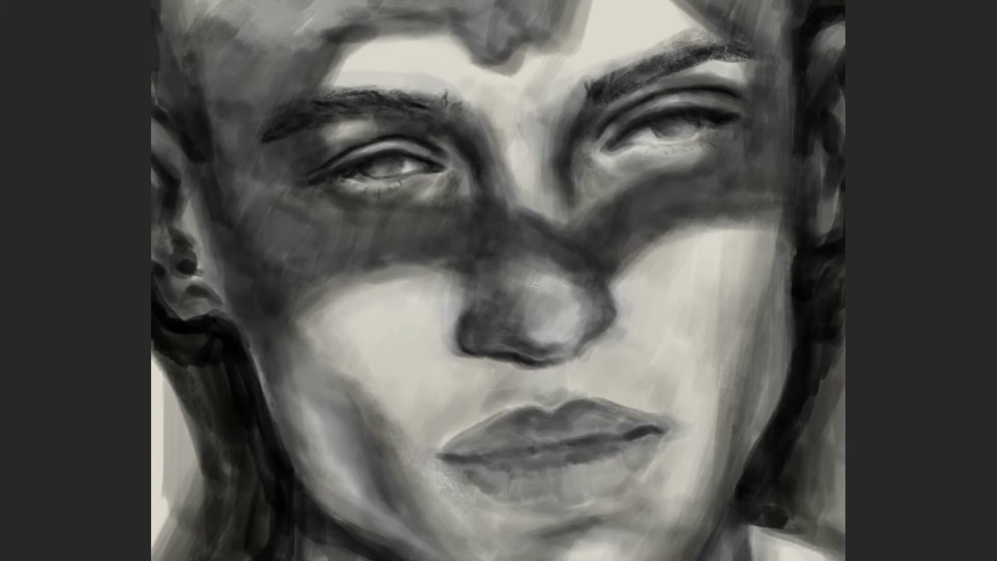
pyautogui.moveTo(488, 262)
pyautogui.mouseDown()
pyautogui.moveTo(576, 301)
pyautogui.moveTo(535, 338)
pyautogui.mouseUp()
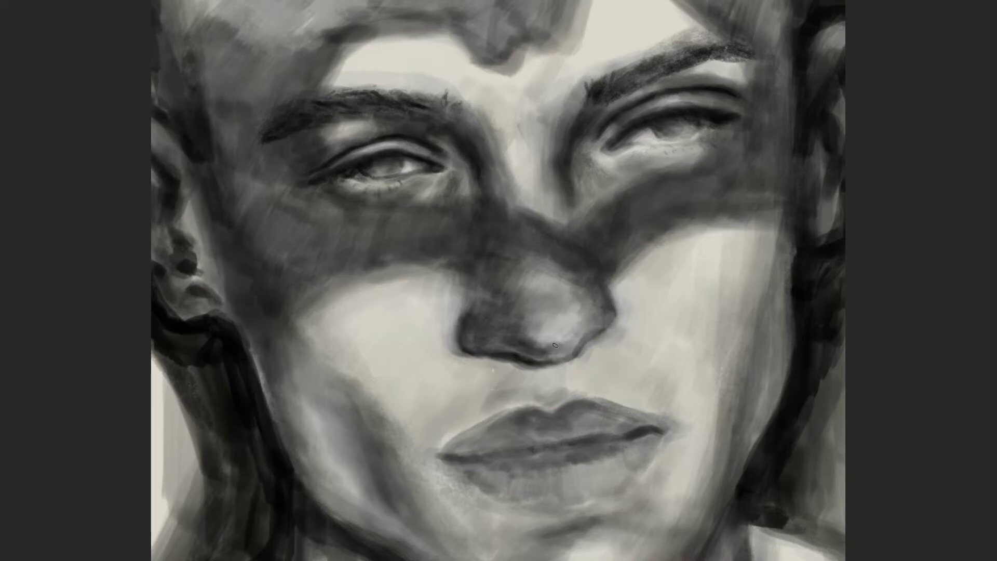
pyautogui.scroll(-3, 549, 344)
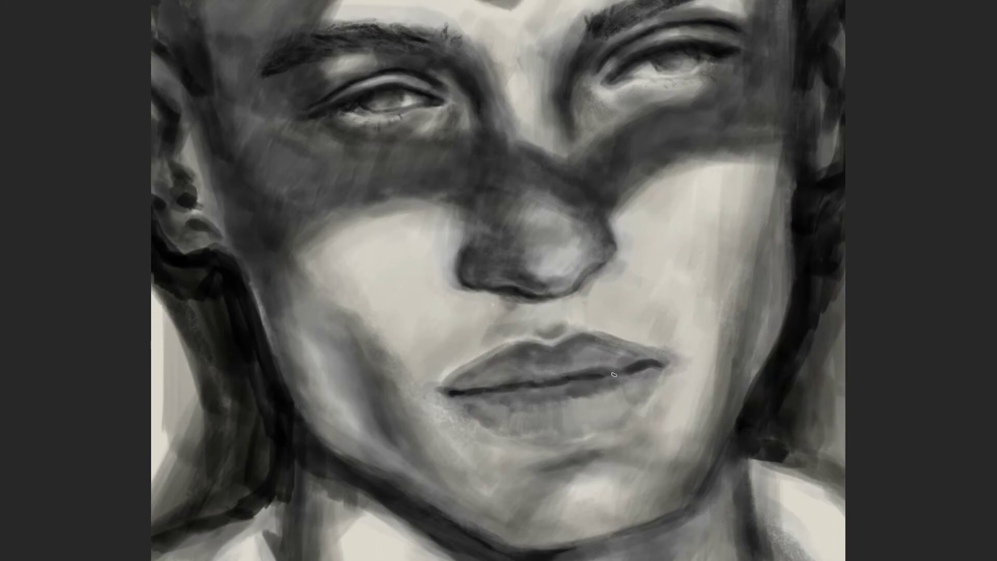
# Darken the line between the lips, the lower lip, its shadow, and the upper lip line.
pyautogui.moveTo(562, 376); pyautogui.dragTo(534, 377)
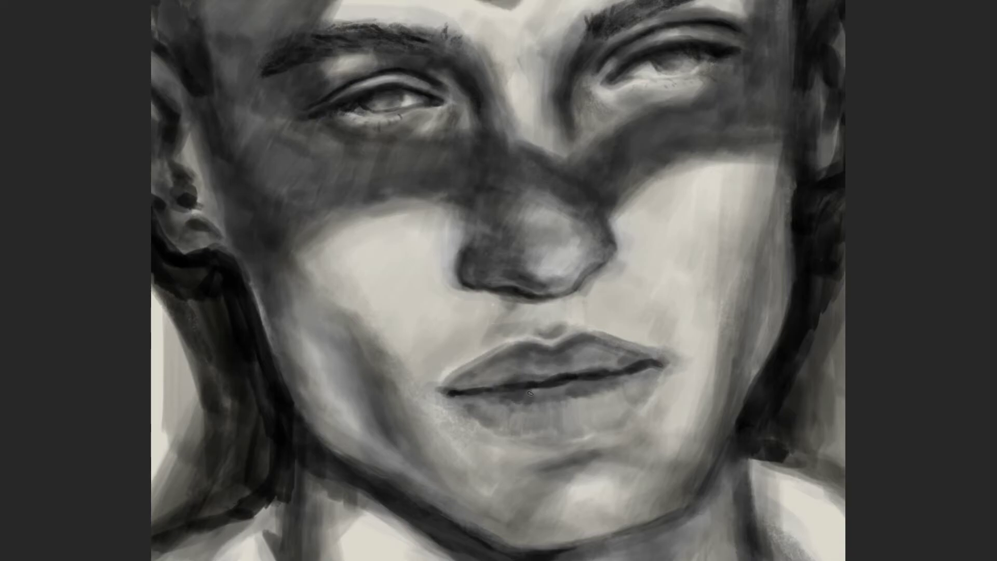
pyautogui.moveTo(604, 439)
pyautogui.mouseDown()
pyautogui.moveTo(498, 434)
pyautogui.moveTo(545, 441)
pyautogui.mouseUp()
pyautogui.moveTo(454, 393)
pyautogui.mouseDown()
pyautogui.moveTo(506, 413)
pyautogui.moveTo(507, 399)
pyautogui.moveTo(597, 402)
pyautogui.mouseUp()
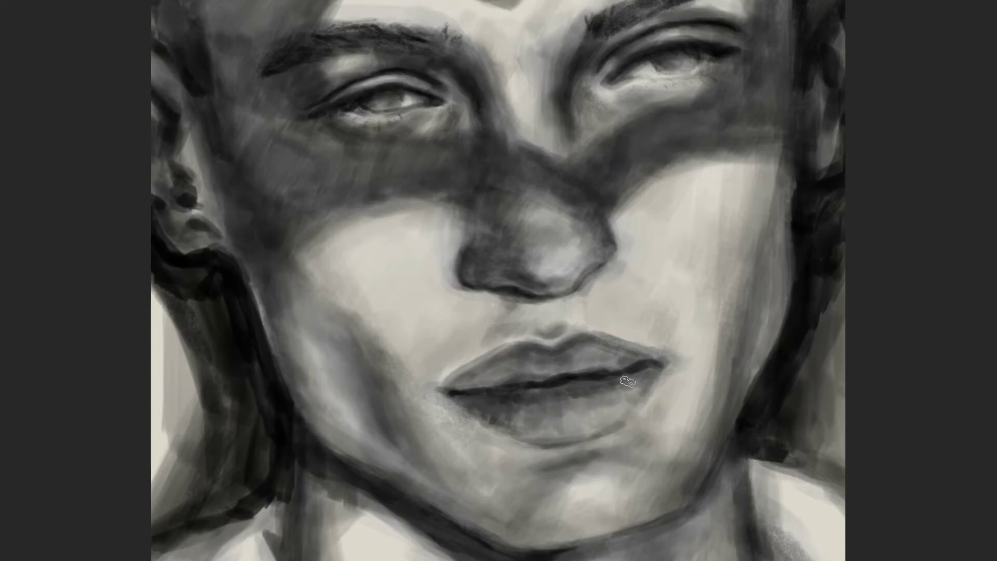
pyautogui.moveTo(649, 363); pyautogui.dragTo(457, 382)
pyautogui.moveTo(628, 410)
pyautogui.mouseDown()
pyautogui.moveTo(513, 434)
pyautogui.moveTo(623, 389)
pyautogui.moveTo(509, 426)
pyautogui.mouseUp()
pyautogui.moveTo(597, 426); pyautogui.dragTo(467, 416)
pyautogui.moveTo(494, 379); pyautogui.dragTo(446, 394)
pyautogui.moveTo(648, 358)
pyautogui.mouseDown()
pyautogui.moveTo(550, 349)
pyautogui.moveTo(467, 376)
pyautogui.mouseUp()
# Add a dark jaw-shadow stroke and a lighter highlight across the lower lip, then zoom out to the whole face.
pyautogui.scroll(-1, 656, 307)
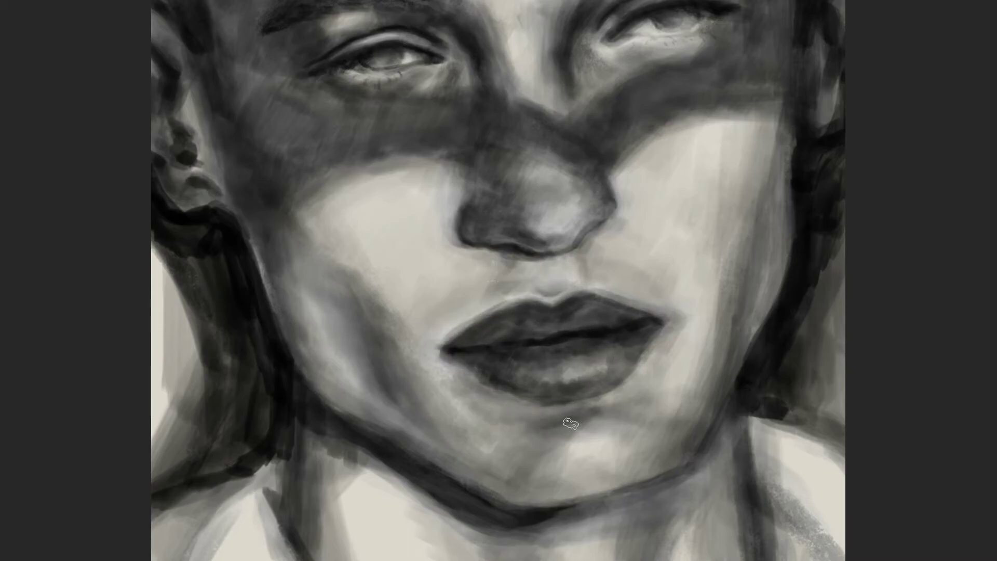
pyautogui.scroll(-2, 320, 345)
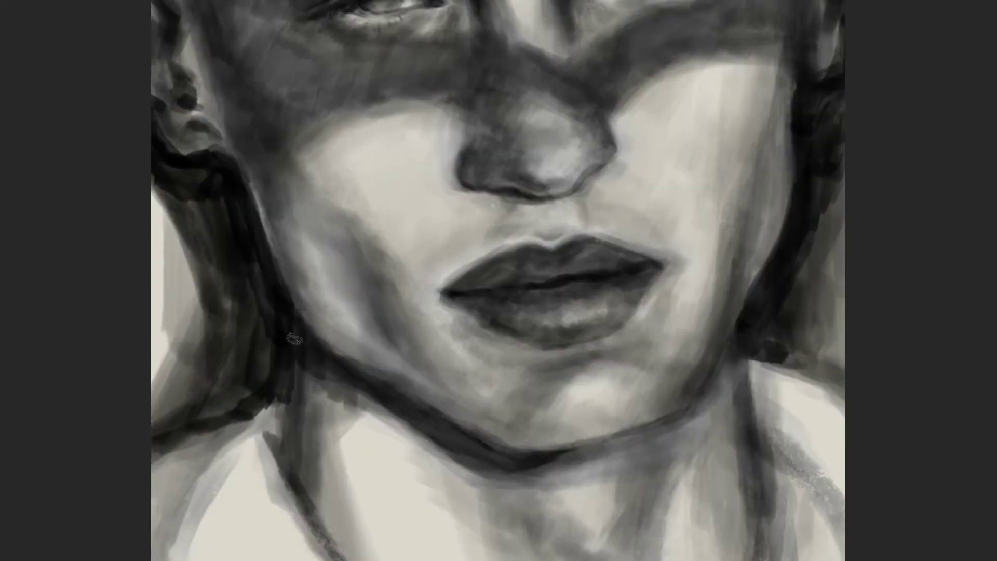
pyautogui.moveTo(283, 397); pyautogui.dragTo(195, 496)
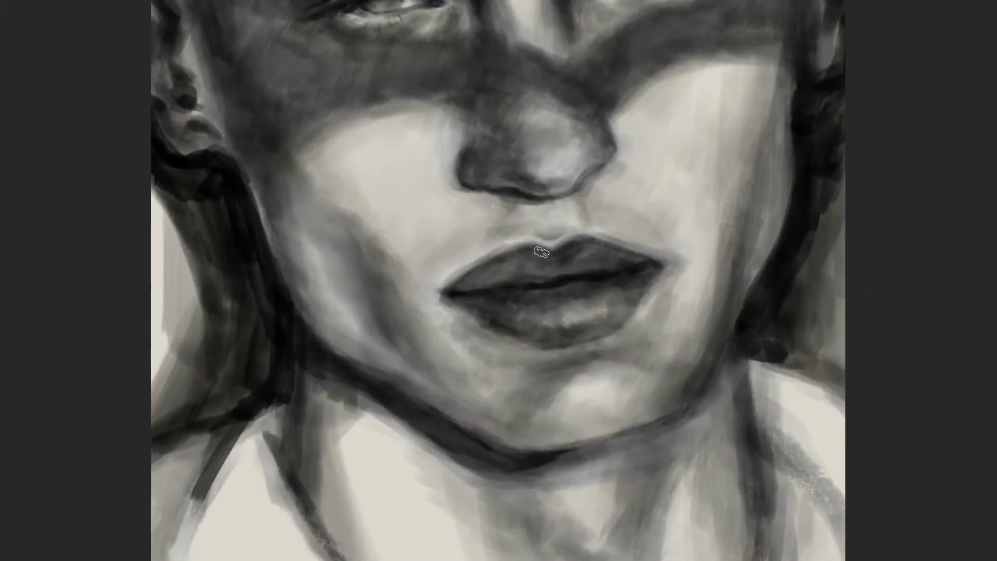
pyautogui.moveTo(489, 305)
pyautogui.mouseDown()
pyautogui.moveTo(550, 314)
pyautogui.moveTo(638, 290)
pyautogui.mouseUp()
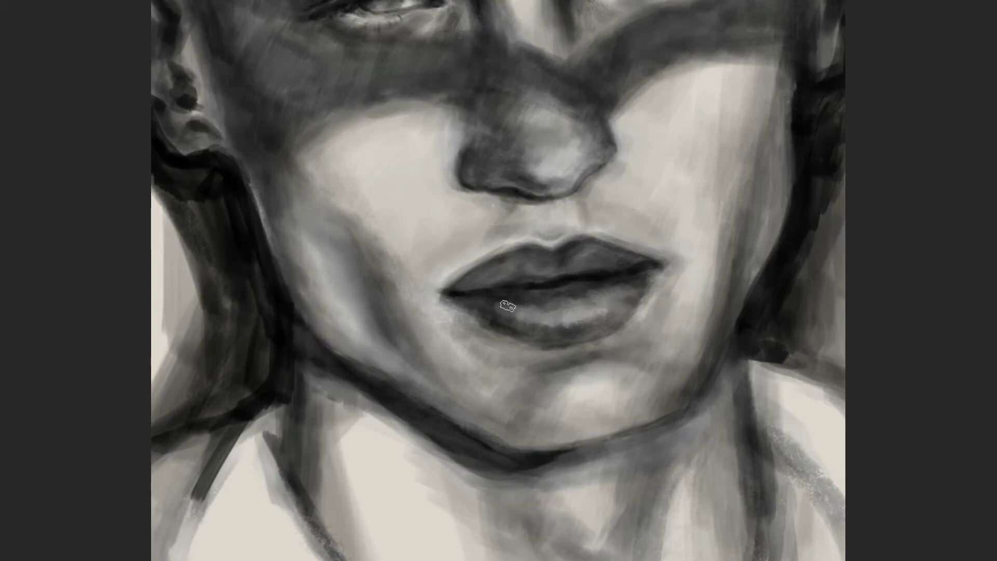
pyautogui.hotkey('ctrl', '-')
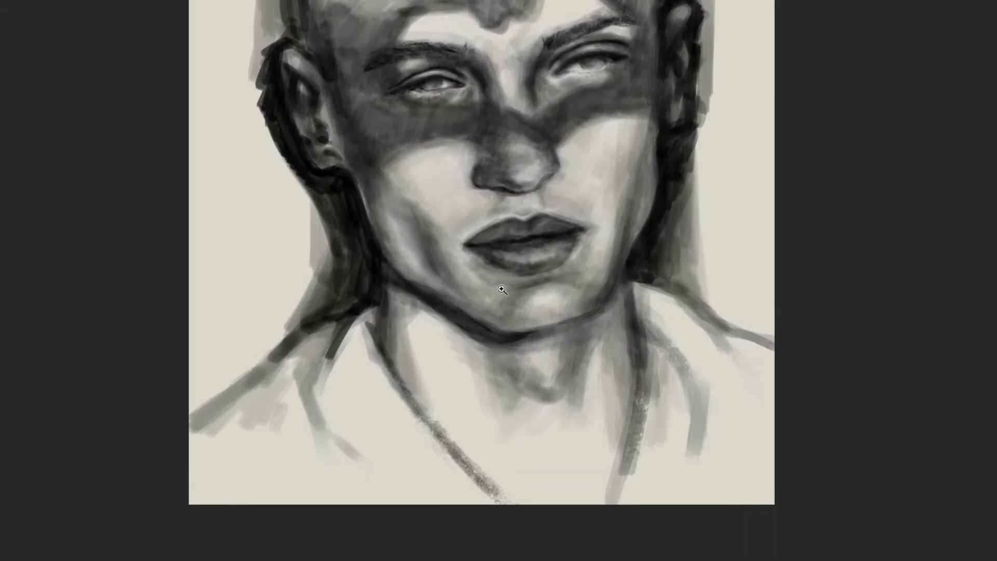
# Zoom onto the lower face and paint darker grey shadows along both sides of the neck and jaw.
pyautogui.click(501, 289)
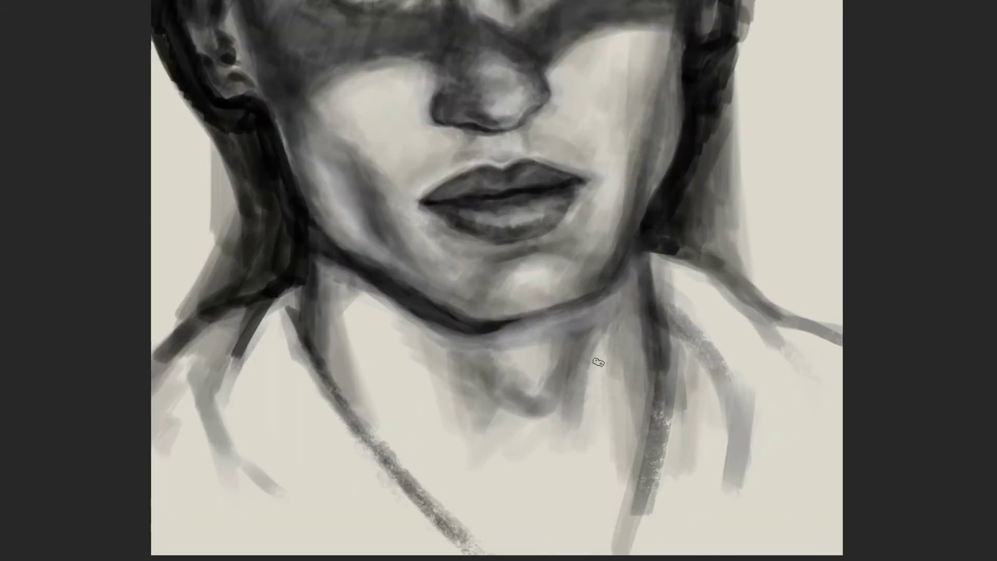
pyautogui.moveTo(598, 361)
pyautogui.mouseDown()
pyautogui.moveTo(623, 270)
pyautogui.moveTo(608, 327)
pyautogui.mouseUp()
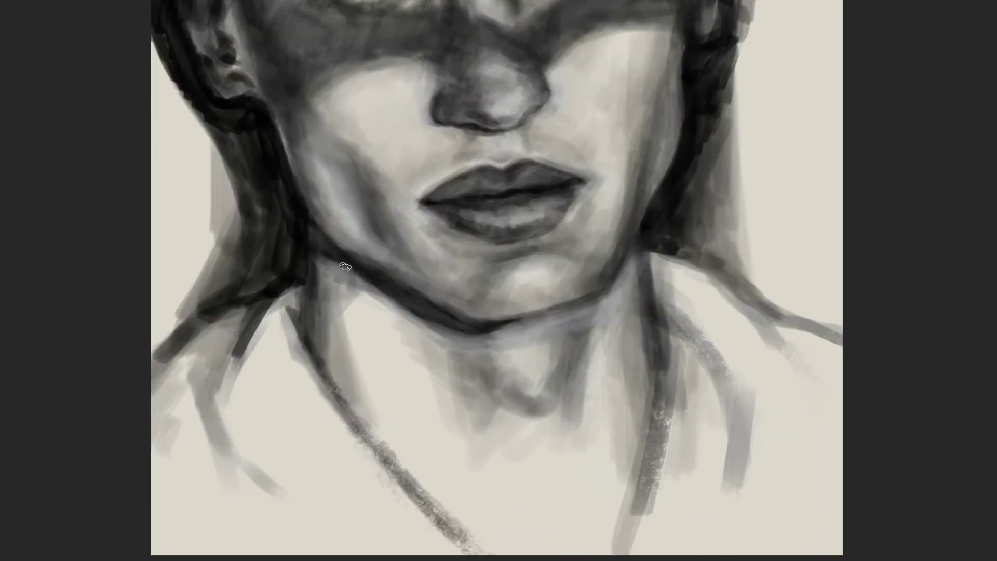
pyautogui.press('Escape')
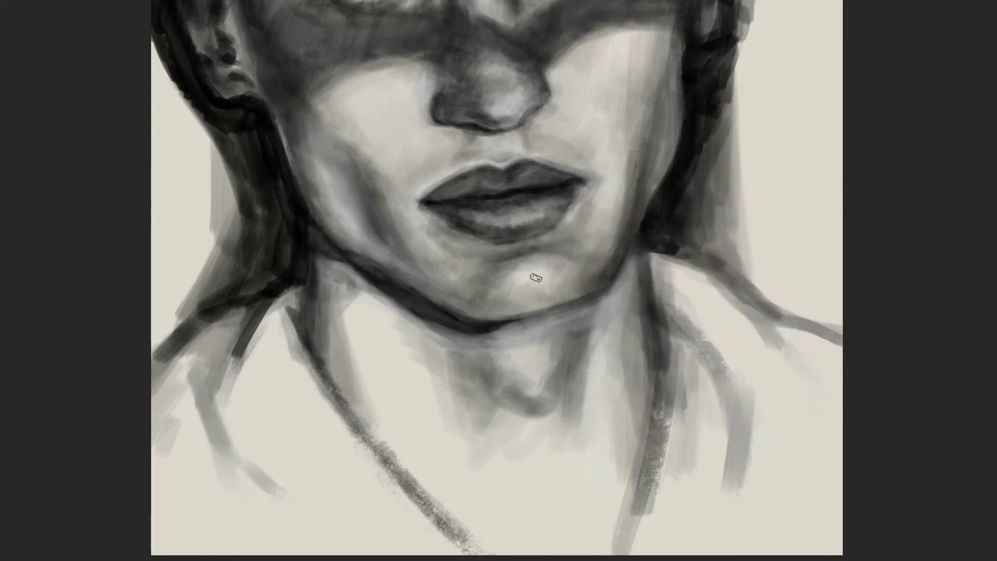
pyautogui.moveTo(457, 345); pyautogui.dragTo(524, 410)
pyautogui.moveTo(634, 254); pyautogui.dragTo(643, 457)
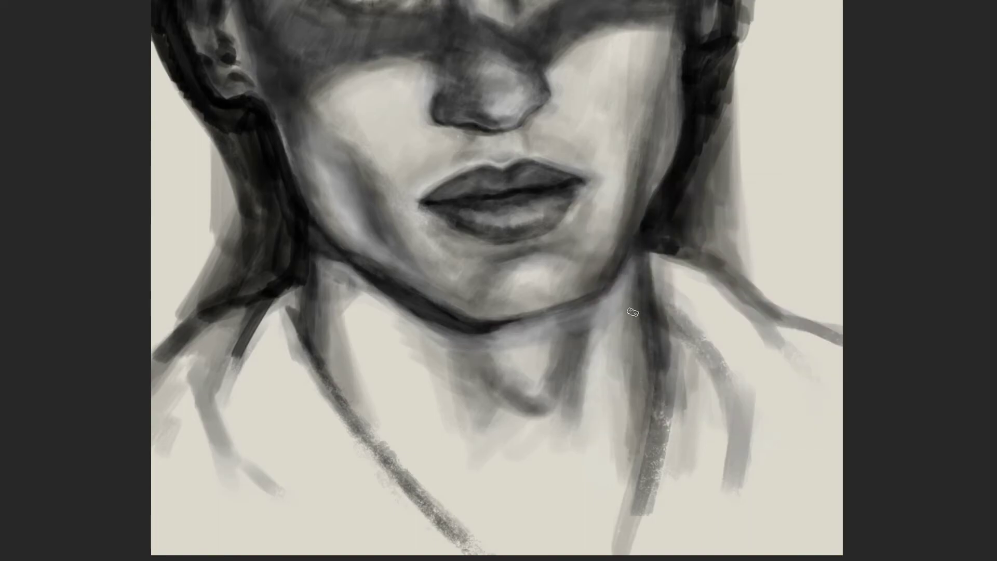
pyautogui.moveTo(632, 312); pyautogui.dragTo(607, 265)
pyautogui.moveTo(639, 420); pyautogui.dragTo(623, 519)
pyautogui.moveTo(327, 265); pyautogui.dragTo(342, 399)
pyautogui.moveTo(356, 351)
pyautogui.mouseDown()
pyautogui.moveTo(412, 319)
pyautogui.moveTo(545, 397)
pyautogui.moveTo(613, 322)
pyautogui.mouseUp()
# Darken the shadow beneath the lower lip with a short stroke.
pyautogui.scroll(-3, 639, 251)
pyautogui.scroll(5, 639, 252)
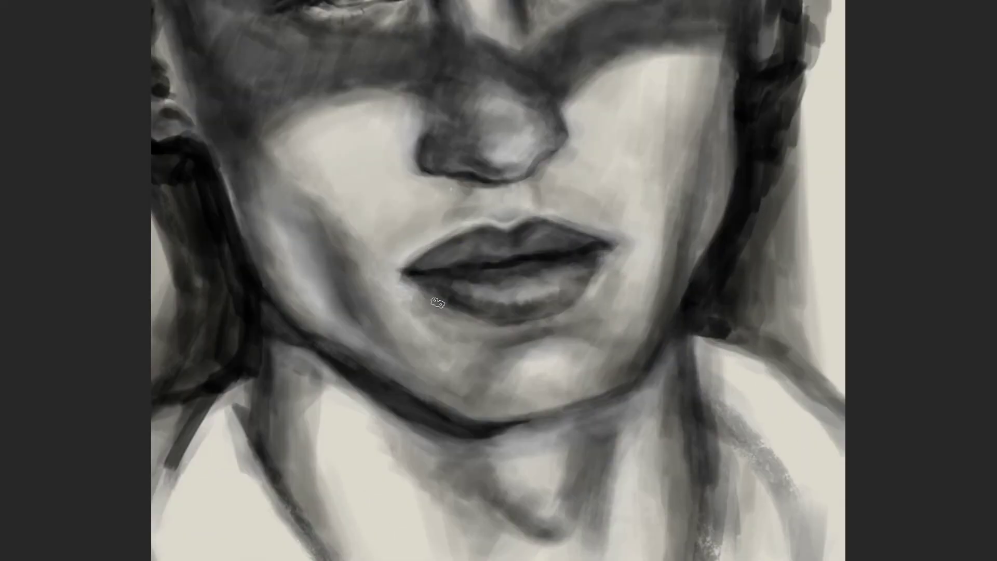
pyautogui.moveTo(437, 303); pyautogui.dragTo(460, 303)
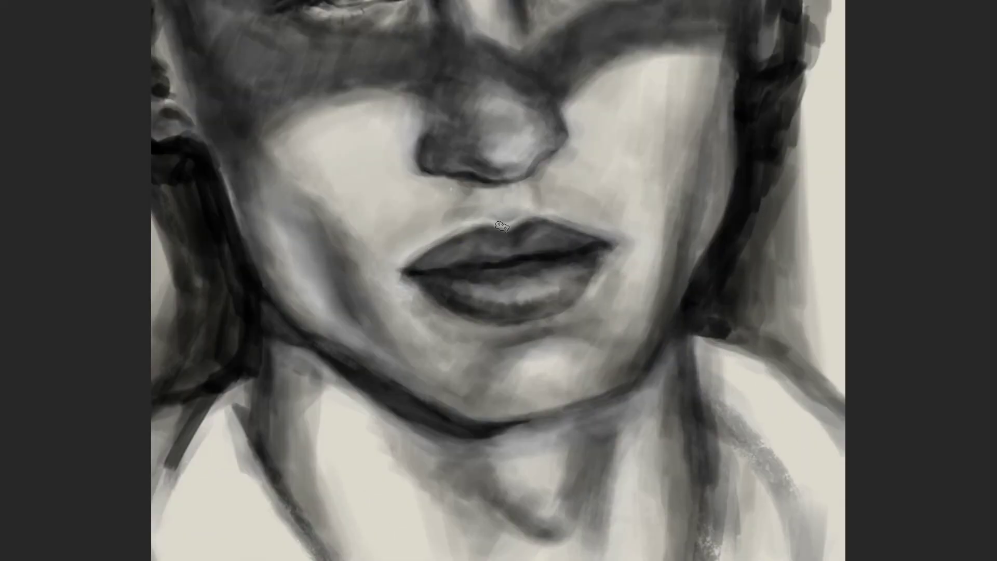
pyautogui.scroll(-2, 340, 282)
# Zoom into the right eye and paint light strokes over its white, outer corner and upper lid.
pyautogui.rightClick(566, 298)
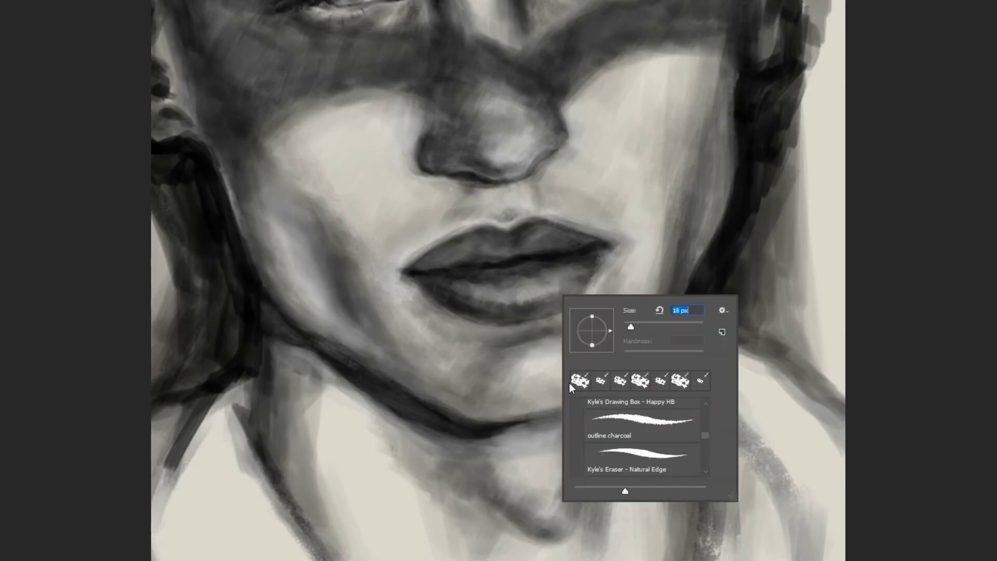
pyautogui.press('Escape')
pyautogui.scroll(-3, 614, 355)
pyautogui.scroll(-3, 614, 354)
pyautogui.scroll(6, 563, 301)
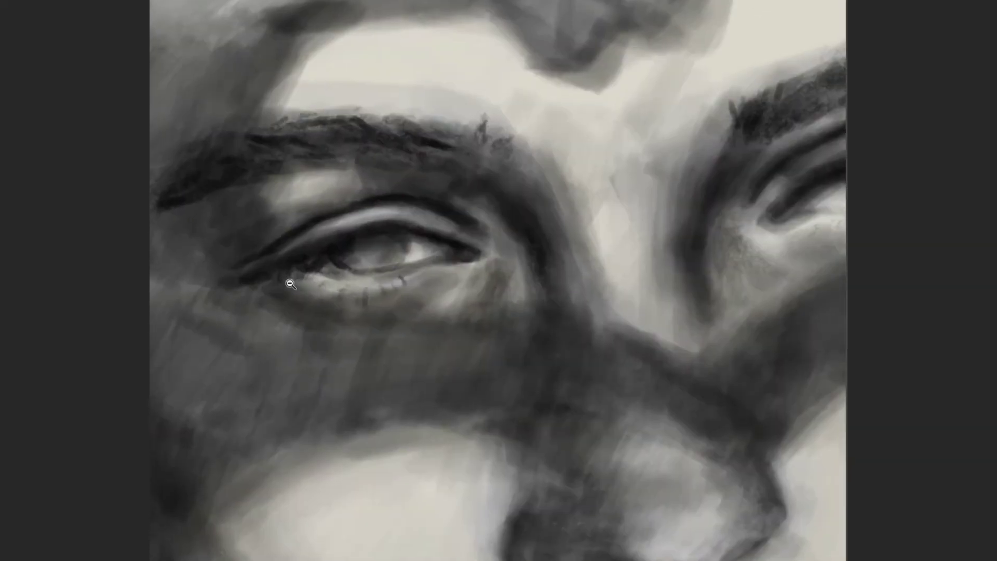
pyautogui.scroll(-2, 397, 246)
pyautogui.scroll(2, 571, 173)
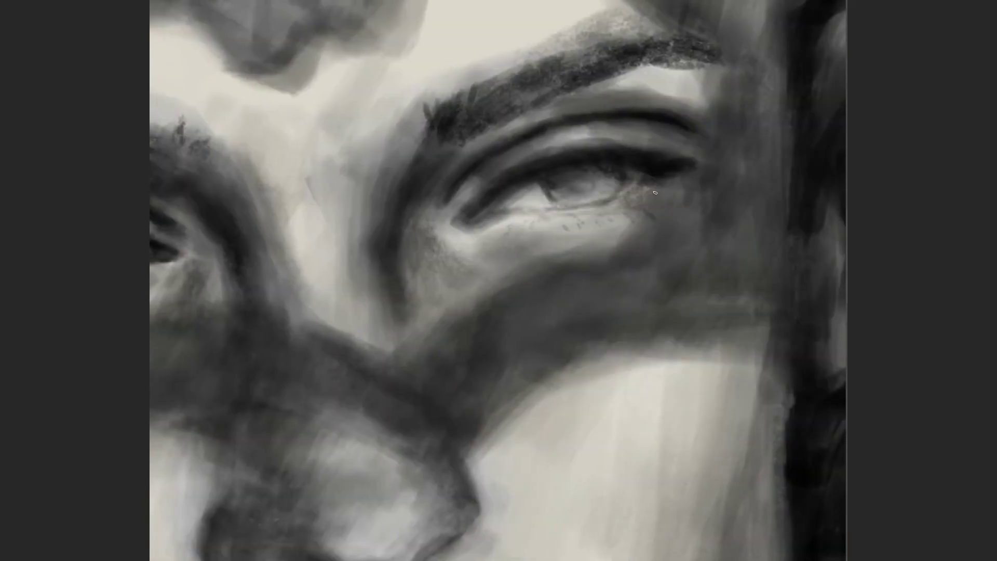
pyautogui.rightClick(606, 201)
pyautogui.moveTo(607, 197); pyautogui.dragTo(559, 199)
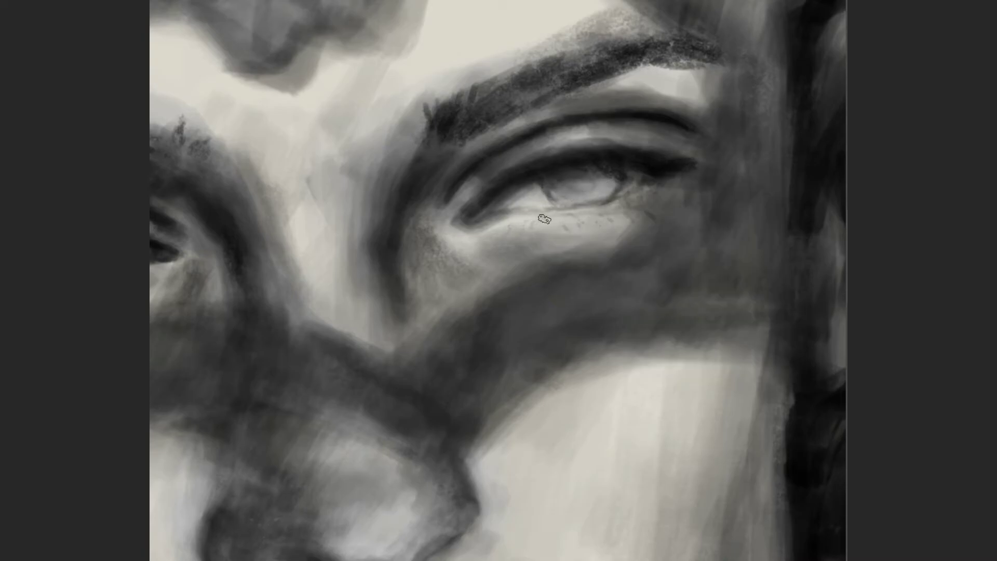
pyautogui.moveTo(659, 183); pyautogui.dragTo(699, 165)
# Lighten the upper eyelid, then darken the upper hair mass above the forehead.
pyautogui.moveTo(654, 136); pyautogui.dragTo(585, 145)
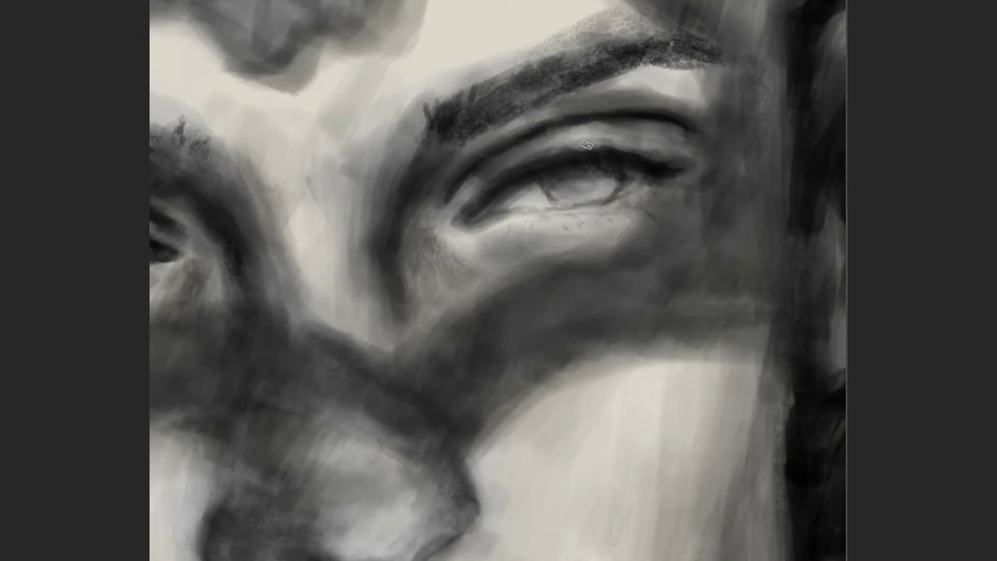
pyautogui.hotkey('ctrl', '0')
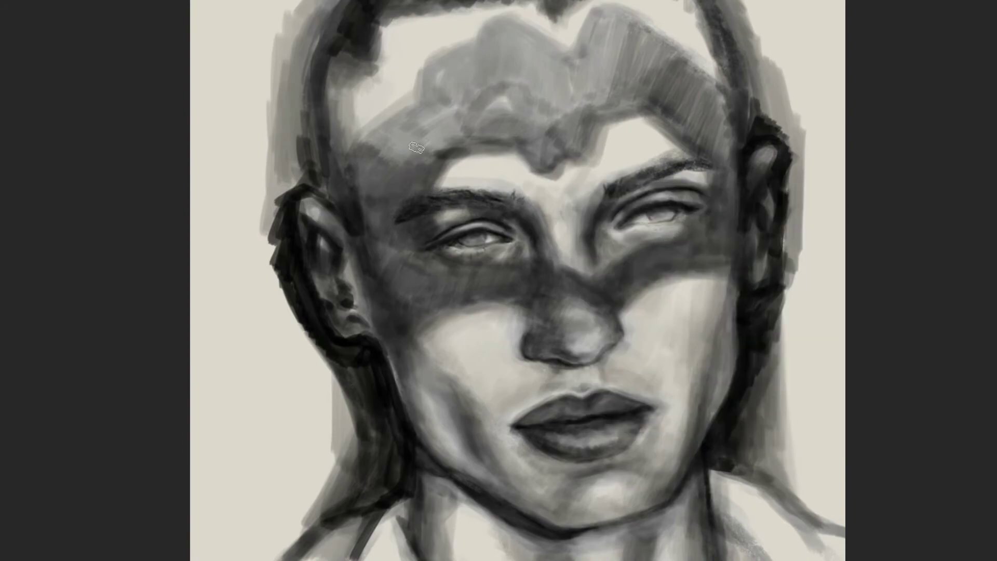
pyautogui.moveTo(690, 103)
pyautogui.mouseDown()
pyautogui.moveTo(482, 41)
pyautogui.moveTo(436, 135)
pyautogui.moveTo(519, 135)
pyautogui.moveTo(597, 115)
pyautogui.mouseUp()
pyautogui.moveTo(633, 57)
pyautogui.mouseDown()
pyautogui.moveTo(496, 62)
pyautogui.moveTo(421, 156)
pyautogui.mouseUp()
pyautogui.moveTo(706, 177)
pyautogui.mouseDown()
pyautogui.moveTo(727, 103)
pyautogui.moveTo(644, 31)
pyautogui.moveTo(525, 117)
pyautogui.moveTo(644, 41)
pyautogui.moveTo(498, 40)
pyautogui.moveTo(447, 156)
pyautogui.moveTo(462, 128)
pyautogui.moveTo(395, 104)
pyautogui.moveTo(474, 89)
pyautogui.moveTo(373, 249)
pyautogui.mouseUp()
# Darken the left head outline, both sides of the hair and its top-right edge.
pyautogui.scroll(5, 786, 466)
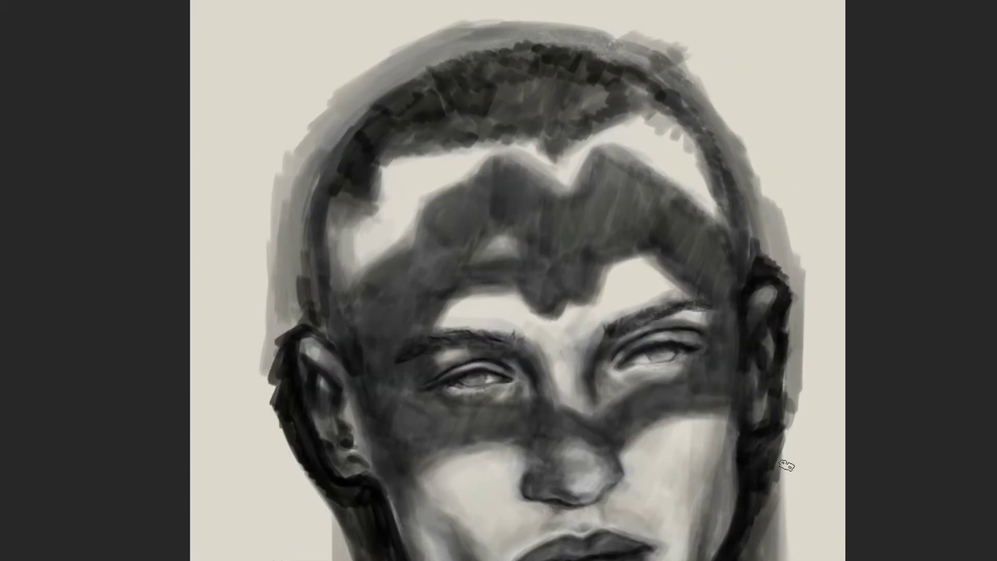
pyautogui.moveTo(467, 312)
pyautogui.mouseDown()
pyautogui.moveTo(453, 241)
pyautogui.moveTo(342, 270)
pyautogui.moveTo(329, 298)
pyautogui.moveTo(341, 176)
pyautogui.moveTo(467, 128)
pyautogui.moveTo(490, 138)
pyautogui.moveTo(487, 62)
pyautogui.moveTo(618, 90)
pyautogui.moveTo(690, 213)
pyautogui.moveTo(561, 125)
pyautogui.mouseUp()
pyautogui.moveTo(374, 155); pyautogui.dragTo(483, 249)
pyautogui.scroll(-6, 430, 260)
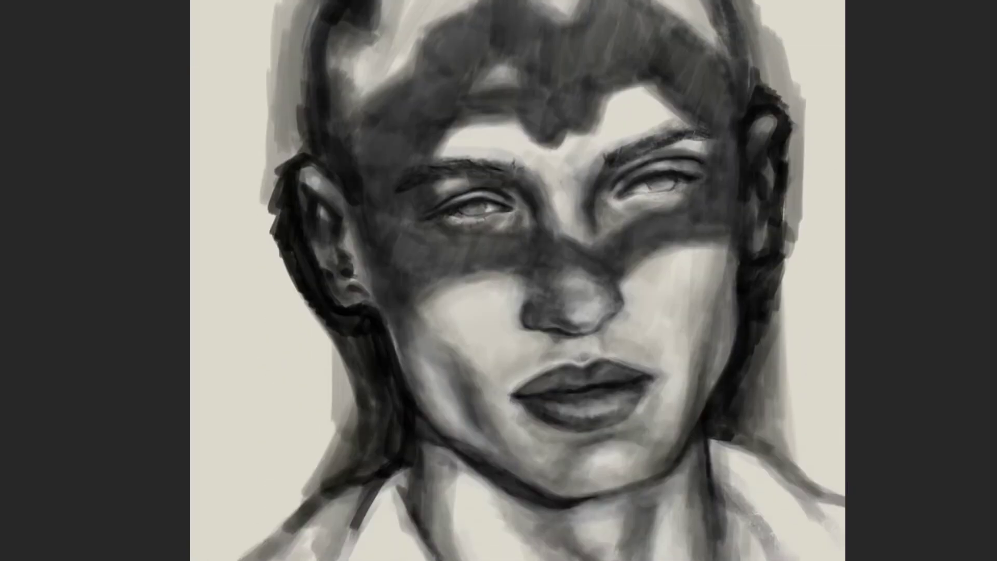
pyautogui.scroll(5, 519, 260)
pyautogui.moveTo(757, 229)
pyautogui.mouseDown()
pyautogui.moveTo(691, 93)
pyautogui.moveTo(469, 92)
pyautogui.mouseUp()
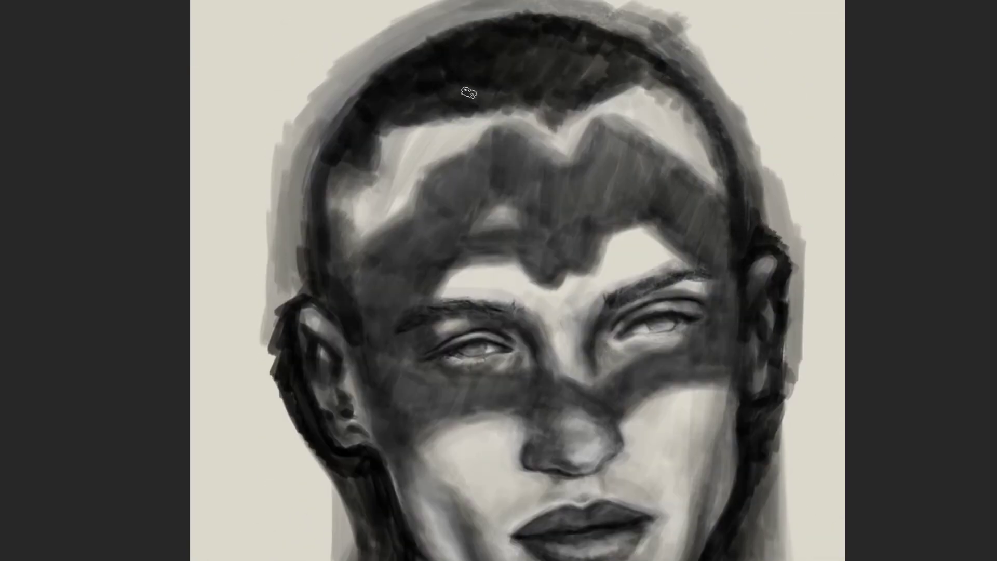
pyautogui.moveTo(359, 175)
pyautogui.mouseDown()
pyautogui.moveTo(345, 285)
pyautogui.moveTo(338, 166)
pyautogui.moveTo(360, 198)
pyautogui.mouseUp()
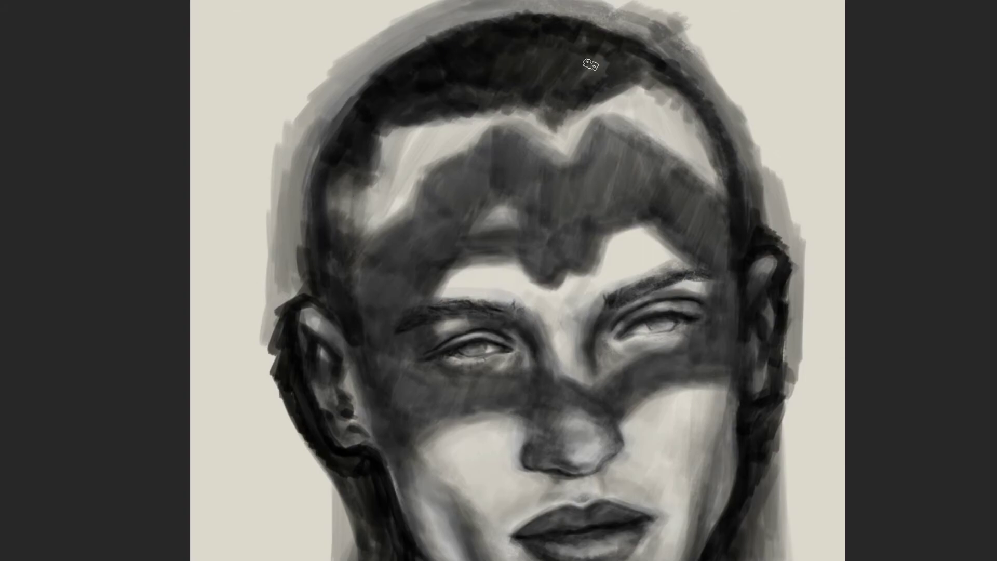
# Add light highlights on top of the hair, along the hairline and on the forehead.
pyautogui.moveTo(591, 64); pyautogui.dragTo(532, 73)
pyautogui.moveTo(623, 49)
pyautogui.mouseDown()
pyautogui.moveTo(675, 104)
pyautogui.moveTo(716, 187)
pyautogui.mouseUp()
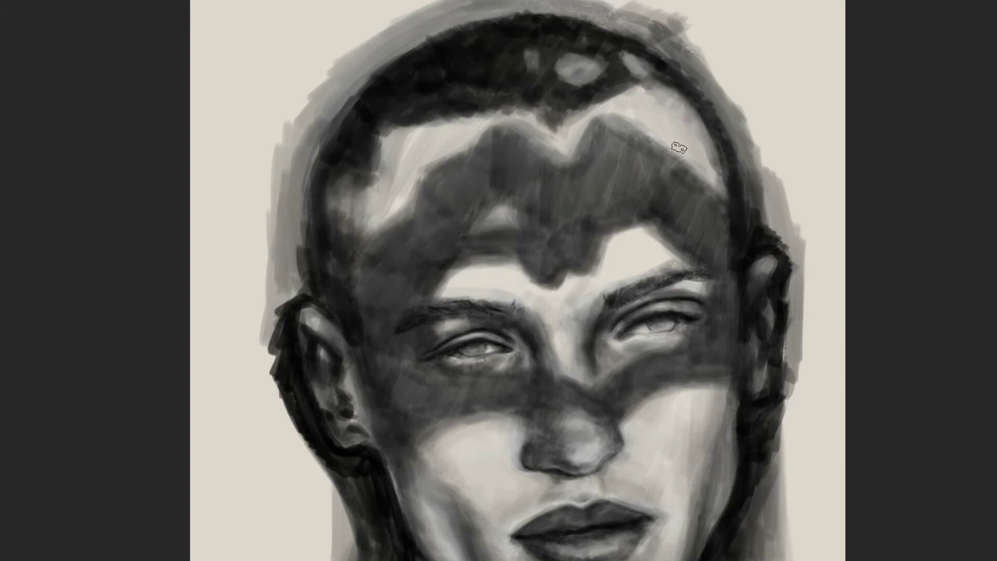
pyautogui.moveTo(678, 148)
pyautogui.mouseDown()
pyautogui.moveTo(571, 125)
pyautogui.moveTo(499, 130)
pyautogui.mouseUp()
pyautogui.moveTo(426, 119)
pyautogui.mouseDown()
pyautogui.moveTo(384, 109)
pyautogui.moveTo(445, 153)
pyautogui.mouseUp()
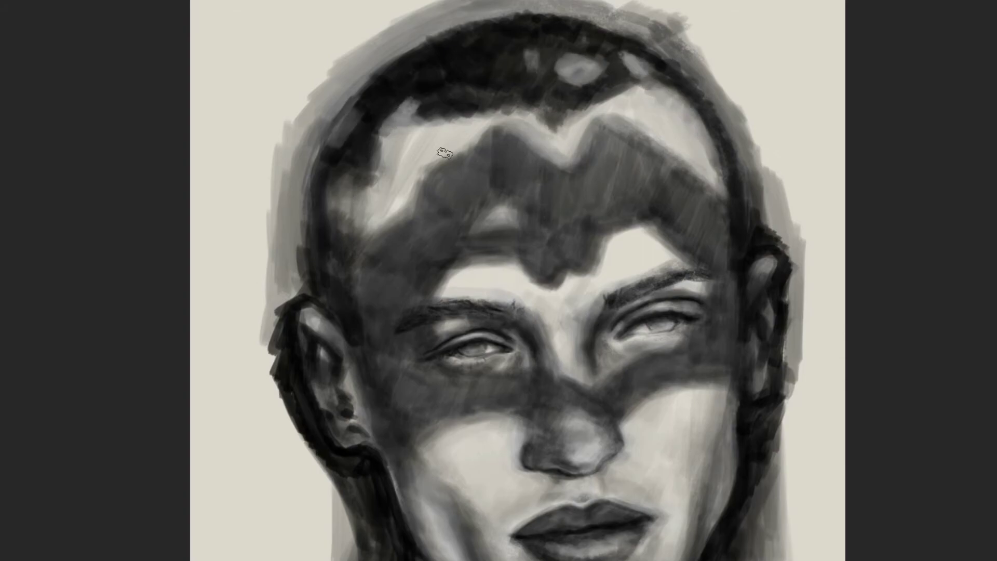
pyautogui.moveTo(617, 190); pyautogui.dragTo(599, 199)
pyautogui.moveTo(446, 332); pyautogui.dragTo(473, 314)
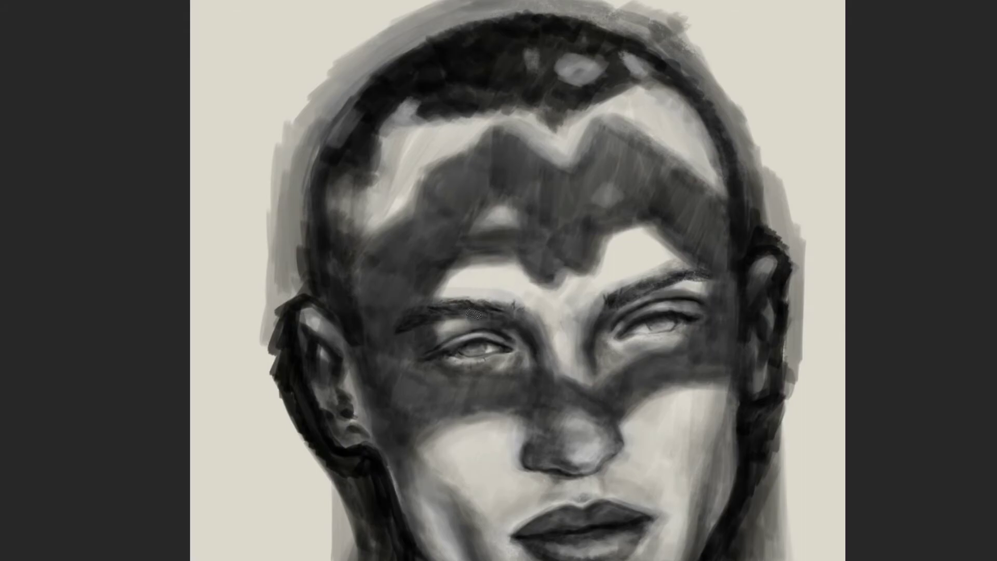
# Lighten the head contours on both sides and the shading on the nose bridge.
pyautogui.scroll(-3, 550, 348)
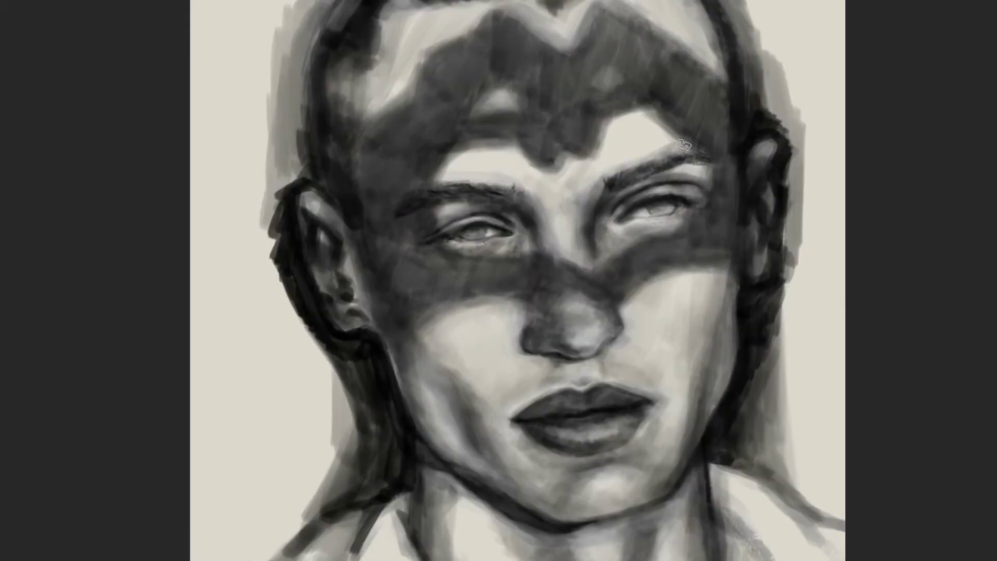
pyautogui.scroll(3, 604, 80)
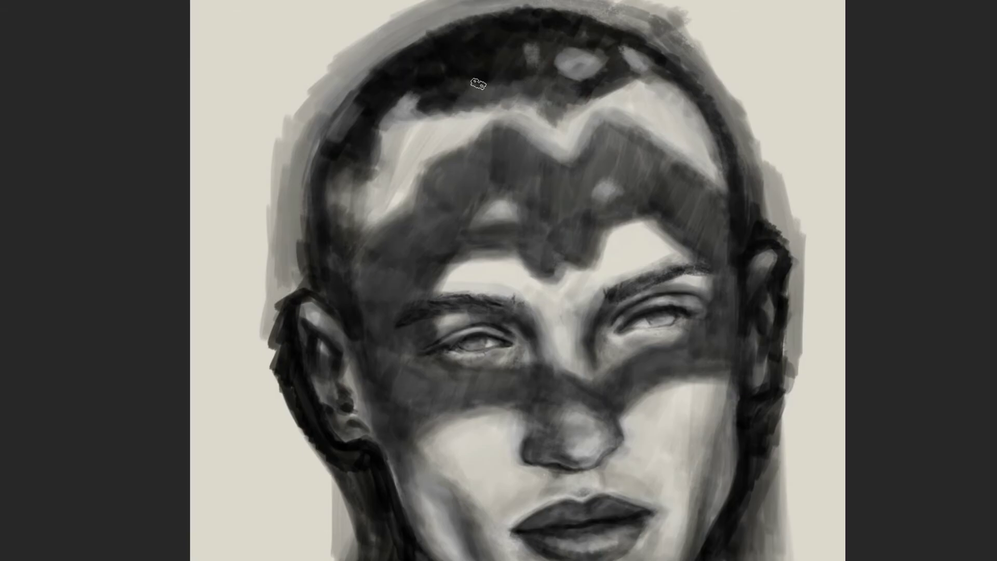
pyautogui.moveTo(517, 56); pyautogui.dragTo(732, 269)
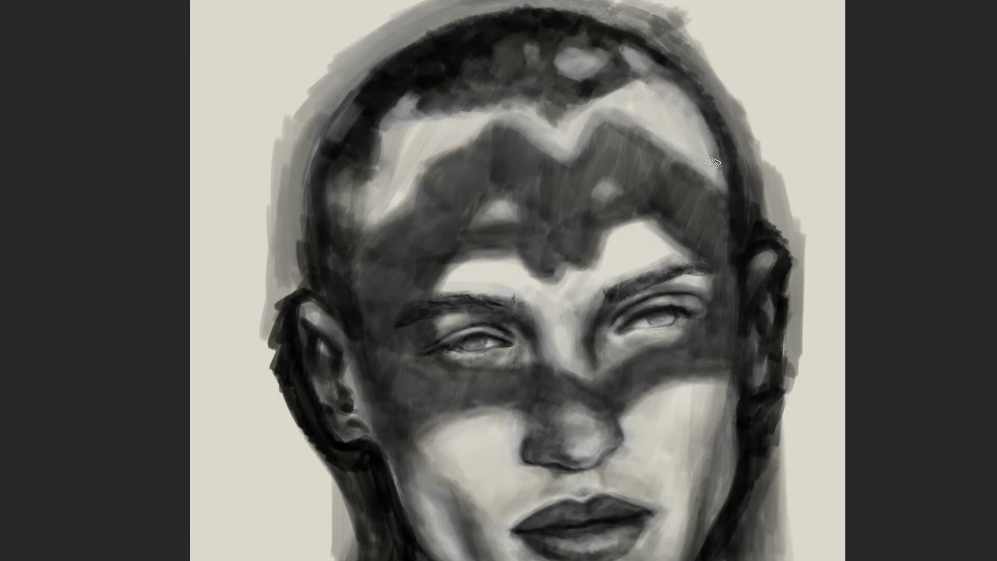
pyautogui.moveTo(342, 261); pyautogui.dragTo(340, 304)
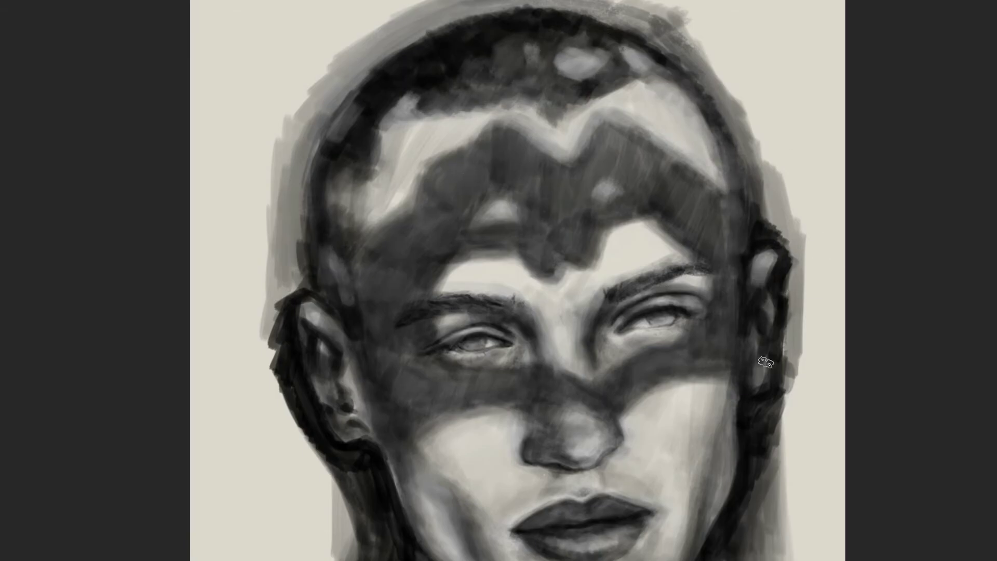
pyautogui.scroll(-4, 765, 362)
pyautogui.moveTo(605, 244); pyautogui.dragTo(576, 179)
# Repaint the lips with a more defined mouth line.
pyautogui.scroll(-3, 612, 414)
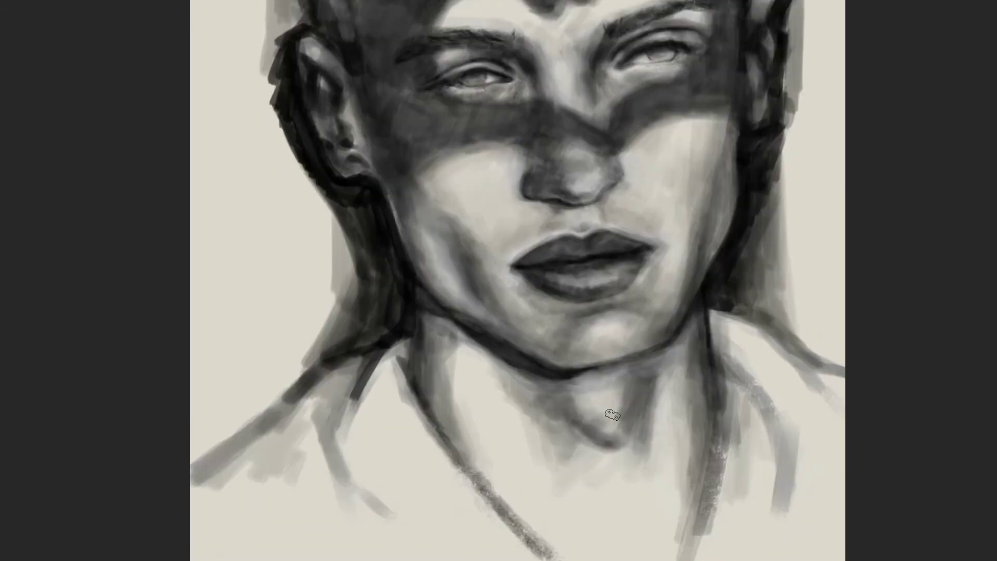
pyautogui.scroll(2, 696, 262)
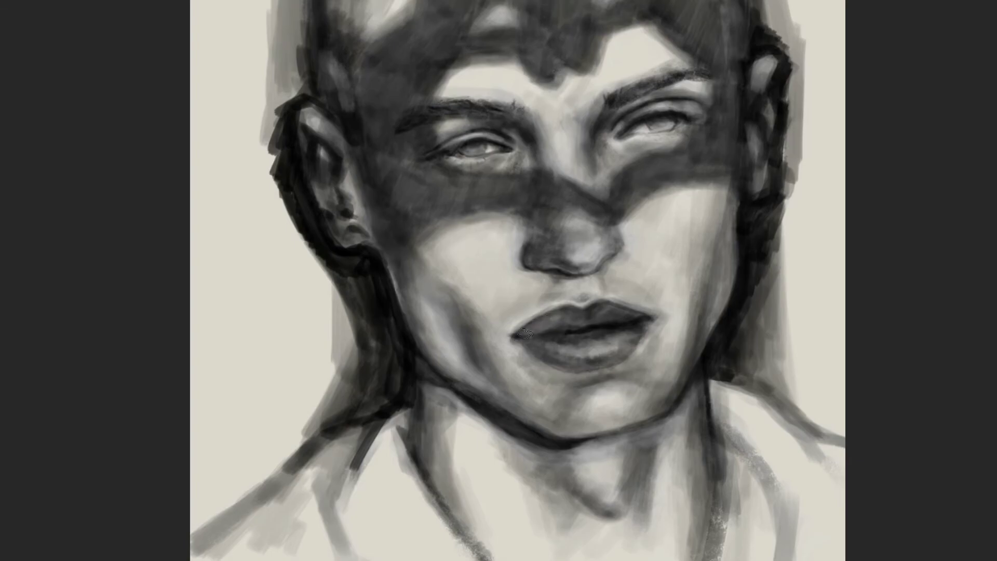
pyautogui.moveTo(550, 346); pyautogui.dragTo(544, 370)
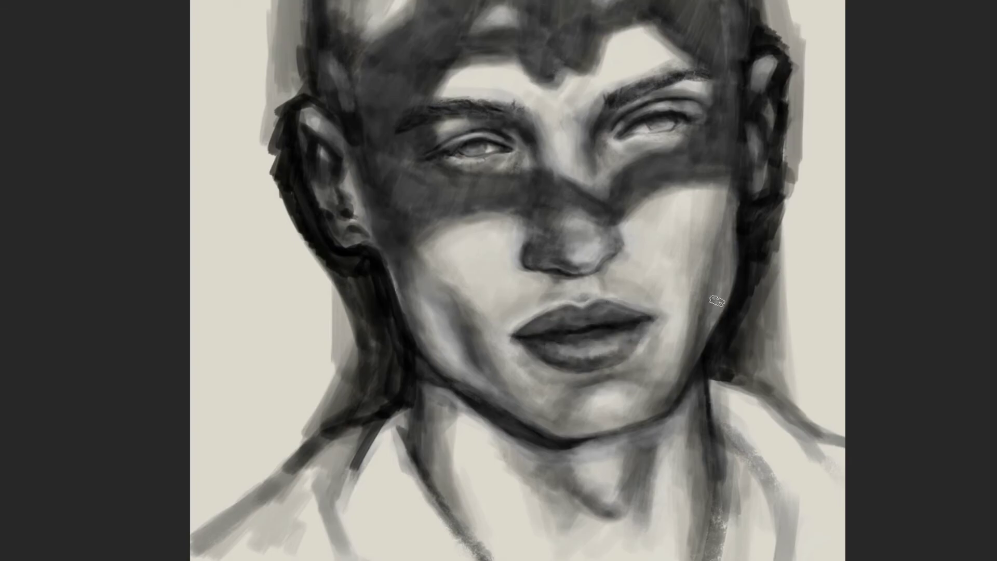
pyautogui.scroll(4, 327, 220)
pyautogui.scroll(1, 327, 221)
pyautogui.scroll(3, 478, 199)
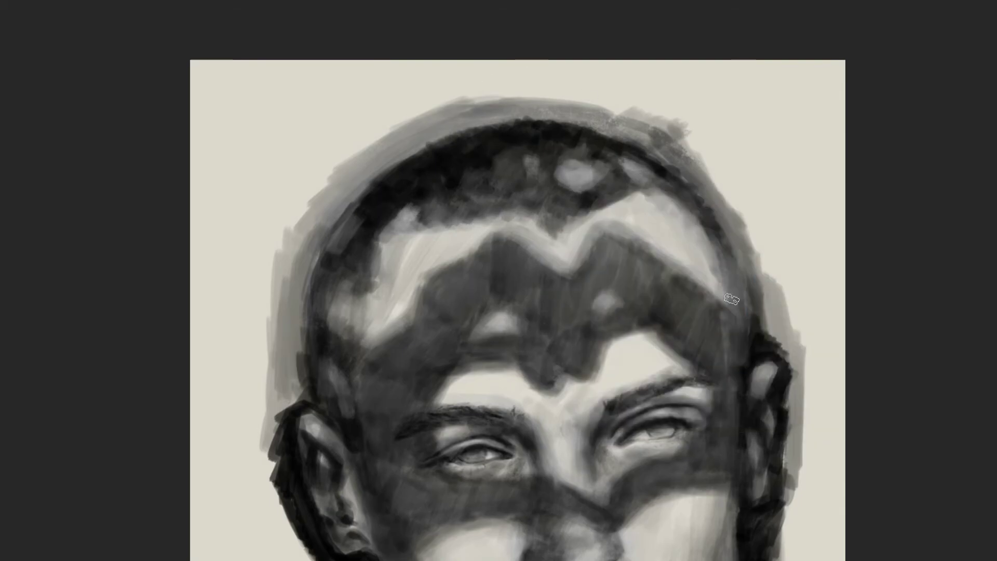
# Choose a smaller brush and confirm a new painting colour for eye and lip details.
pyautogui.scroll(-3, 290, 345)
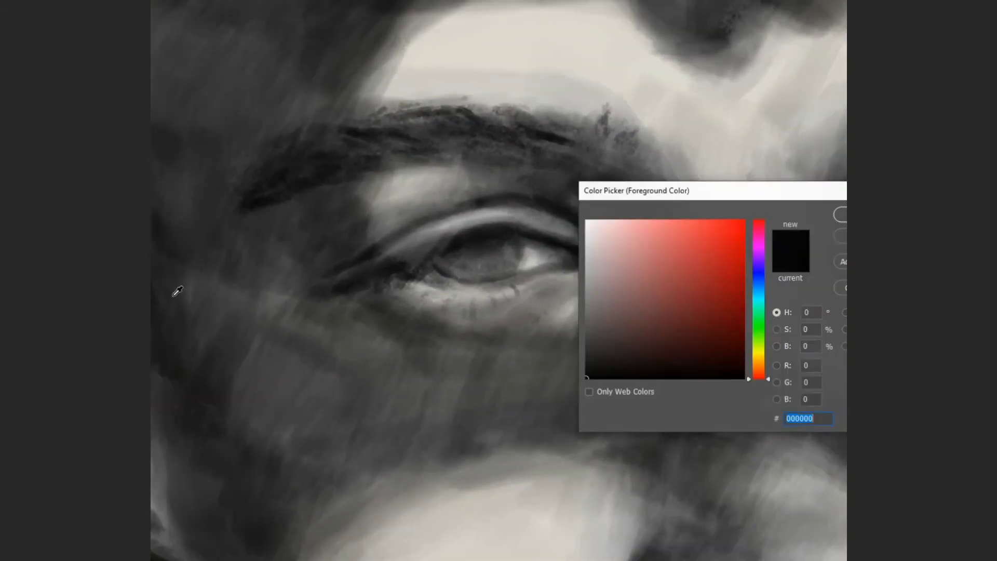
pyautogui.rightClick(602, 291)
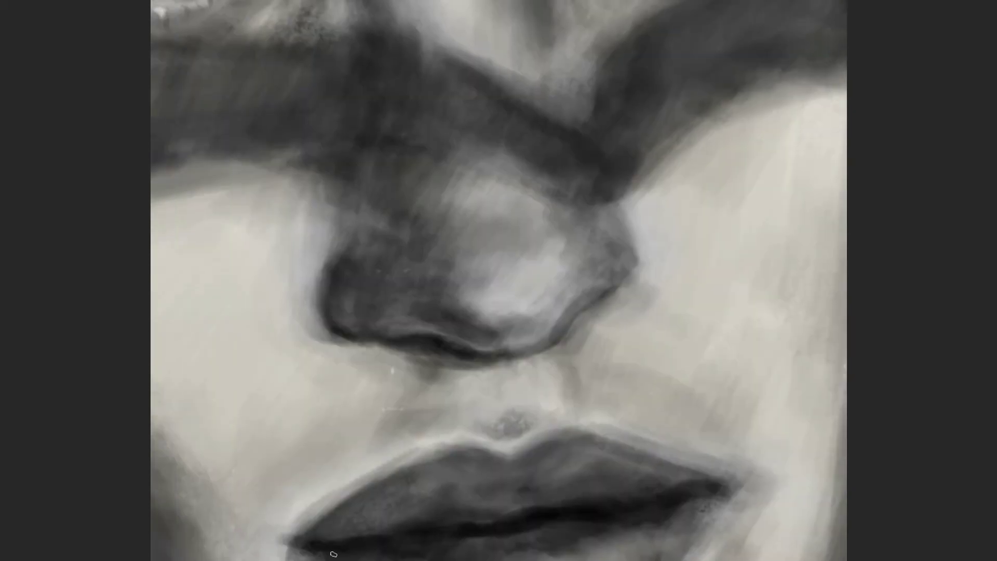
pyautogui.scroll(-5, 532, 307)
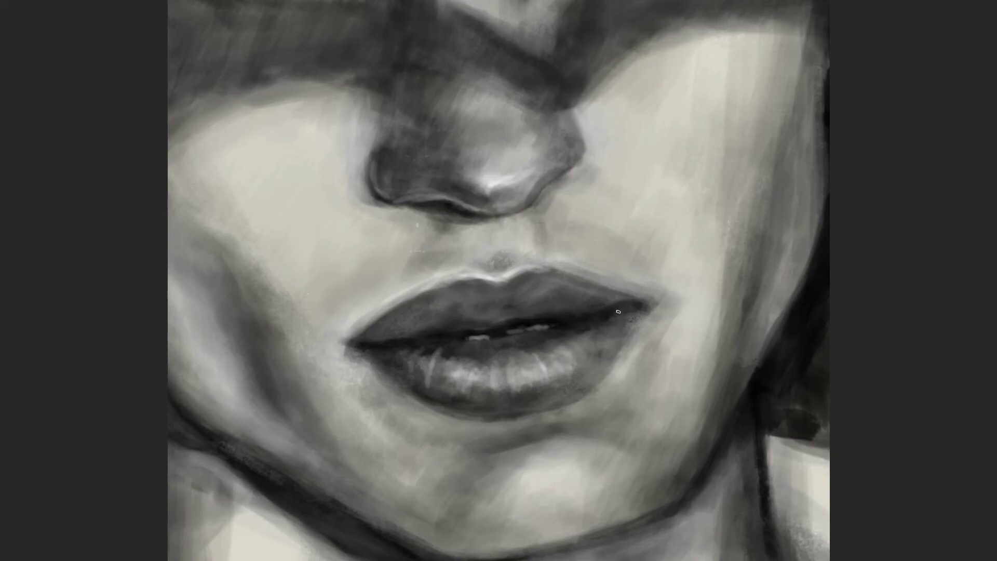
pyautogui.scroll(-2, 645, 382)
pyautogui.press('Return')
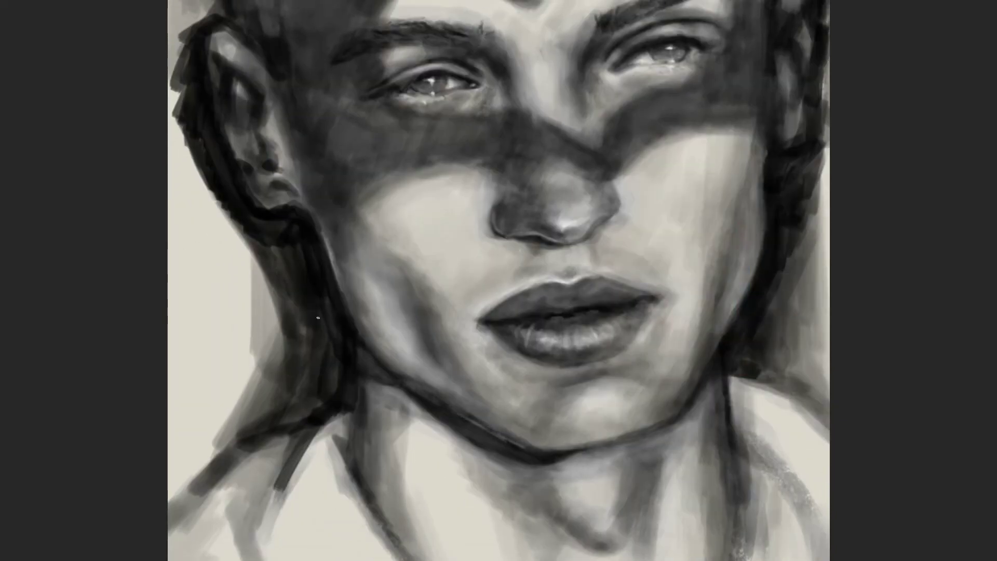
# Zoom in on the ear, resize the brush and darken the outline along the ear.
pyautogui.scroll(5, 334, 243)
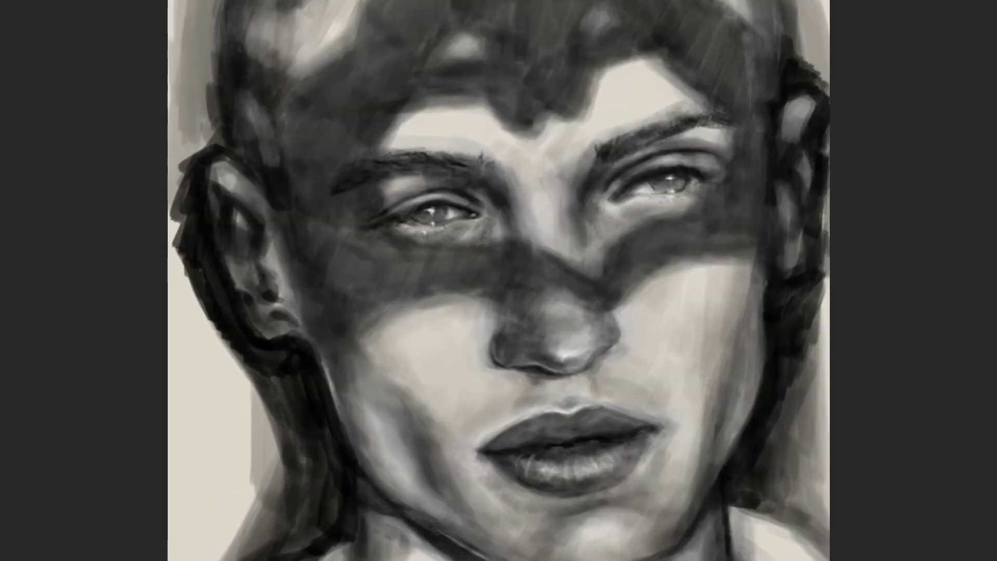
pyautogui.click(515, 258)
pyautogui.rightClick(411, 197)
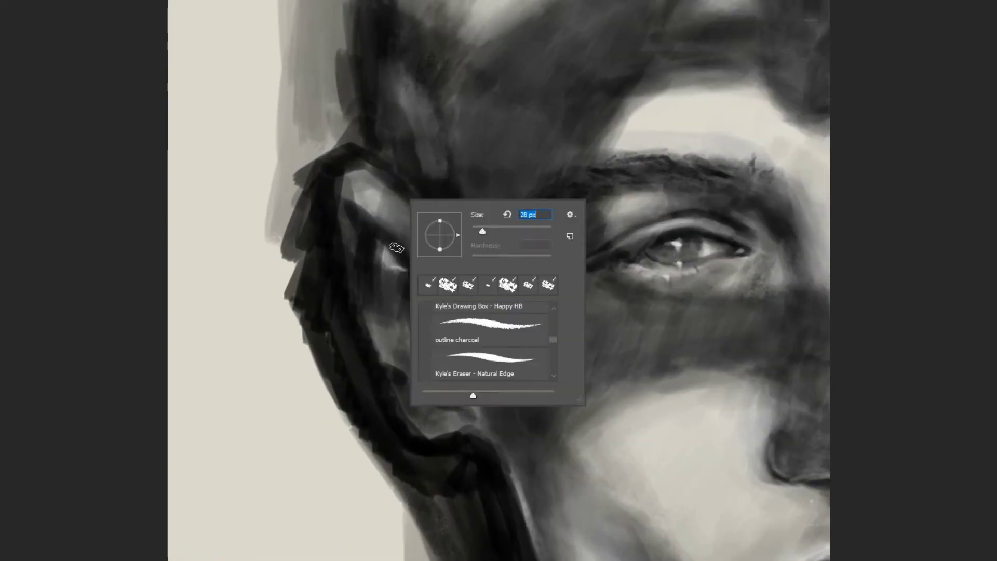
pyautogui.press('Escape')
pyautogui.moveTo(346, 188); pyautogui.dragTo(468, 467)
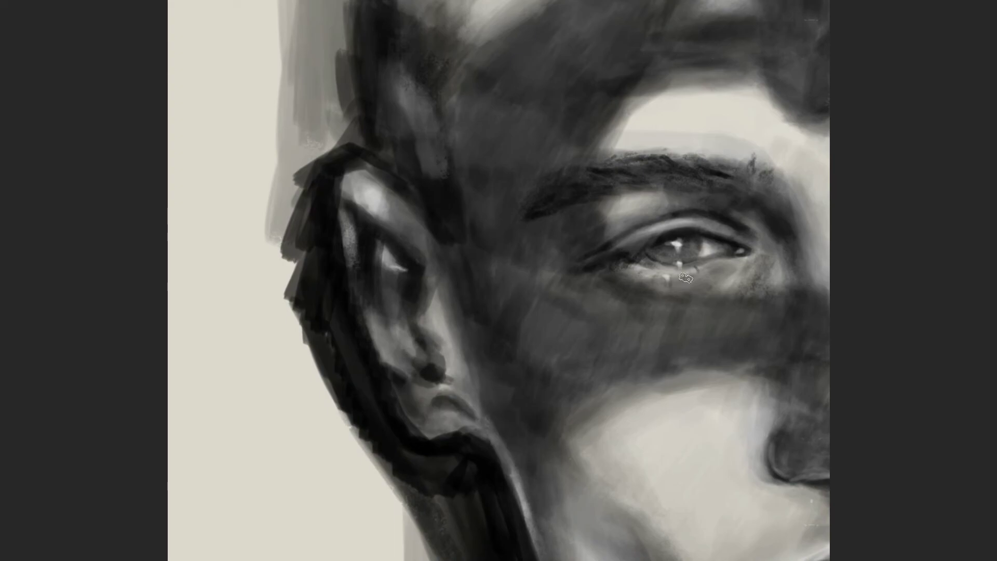
# Zoom onto the lips and darken and smooth the left part of the lower lip.
pyautogui.hotkey('ctrl', '-')
pyautogui.click(373, 396)
pyautogui.moveTo(151, 329)
pyautogui.mouseDown()
pyautogui.moveTo(340, 329)
pyautogui.moveTo(150, 352)
pyautogui.mouseUp()
pyautogui.rightClick(649, 213)
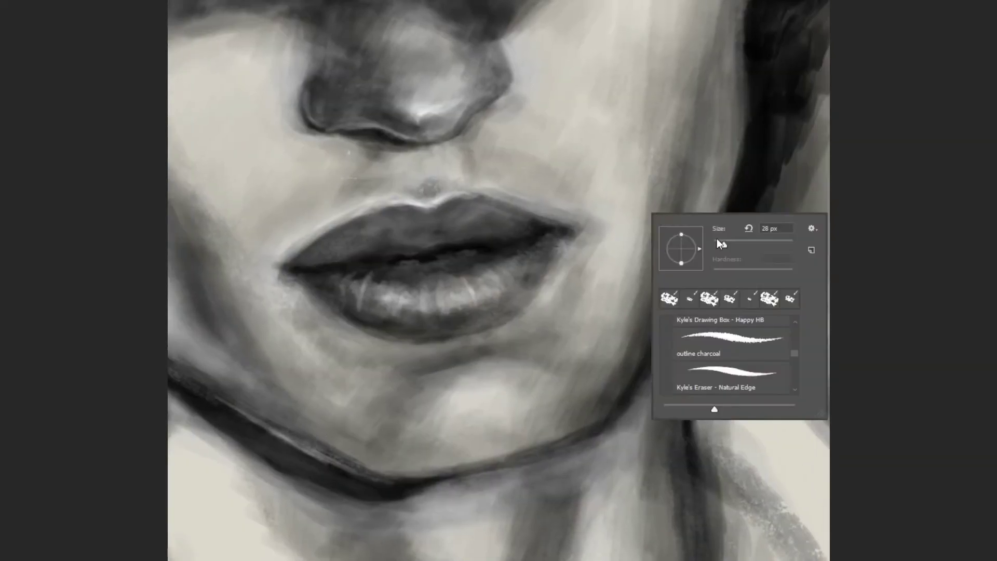
pyautogui.press('Escape')
pyautogui.moveTo(332, 285); pyautogui.dragTo(369, 281)
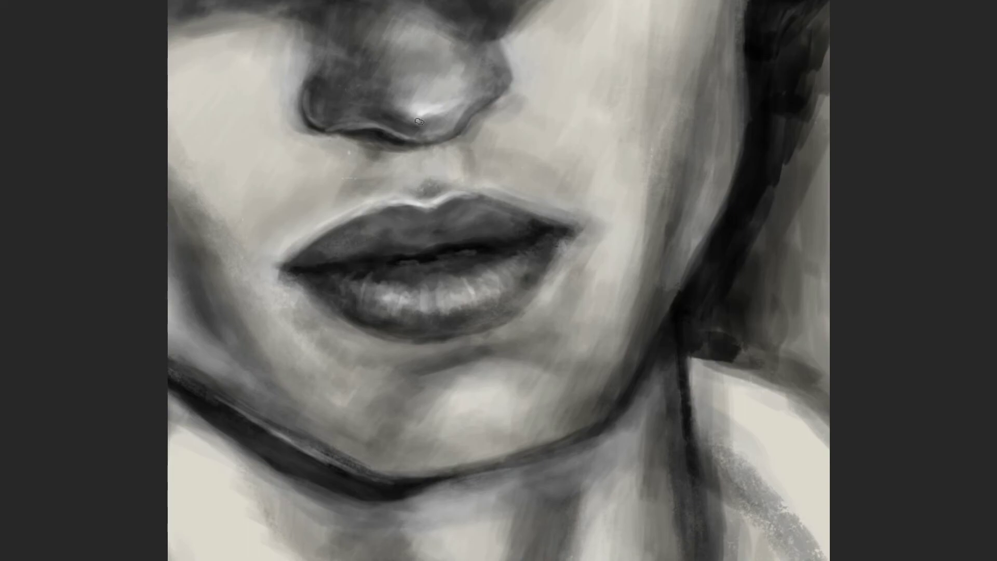
# Adjust the brush size, zoom onto the ear and paint a small earring ring.
pyautogui.hotkey('ctrl', '0')
pyautogui.rightClick(377, 327)
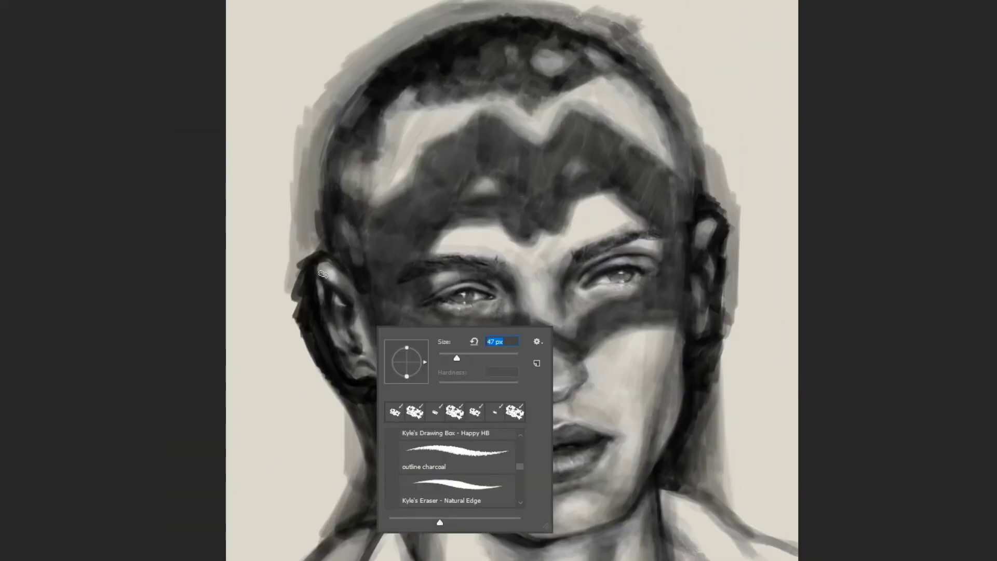
pyautogui.press('Escape')
pyautogui.hotkey('ctrl', '+')
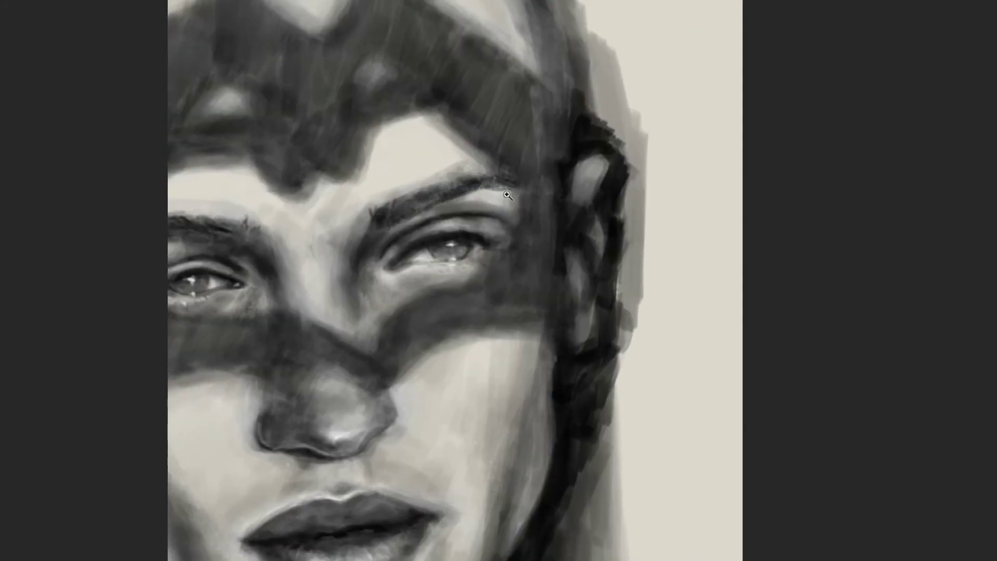
pyautogui.hotkey('ctrl', '+')
pyautogui.rightClick(654, 370)
pyautogui.press('Escape')
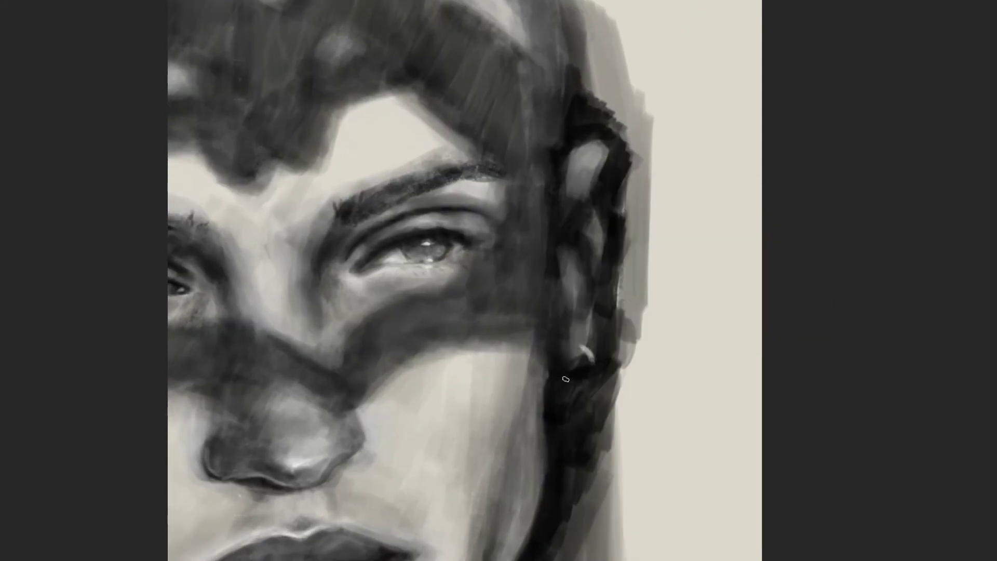
pyautogui.moveTo(582, 349); pyautogui.dragTo(566, 381)
# Flip and rotate the view onto the ear, then darken the hair strand inside the hoop.
pyautogui.press('h')
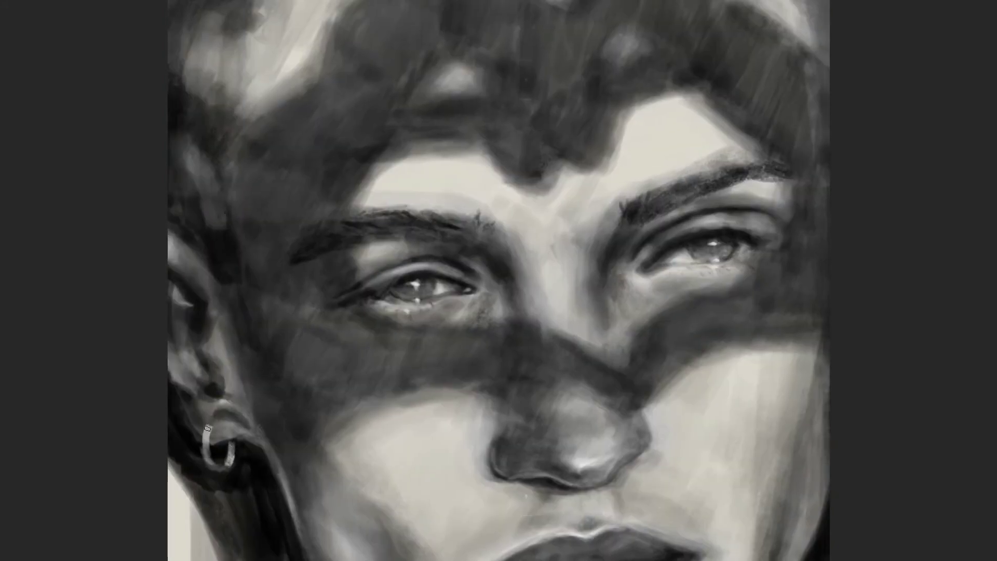
pyautogui.moveTo(208, 428); pyautogui.dragTo(290, 555)
pyautogui.moveTo(204, 463); pyautogui.dragTo(385, 339)
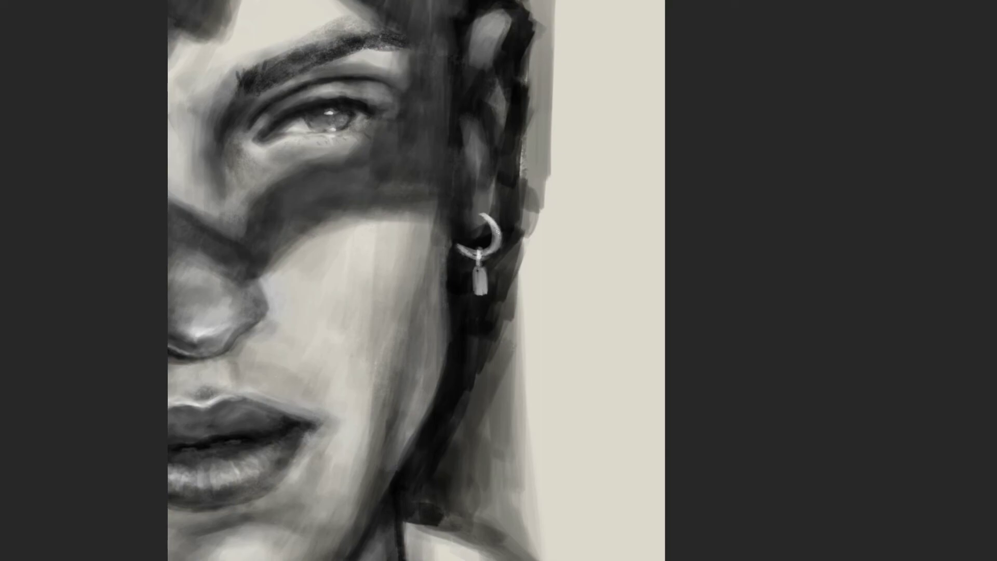
pyautogui.scroll(3, 499, 229)
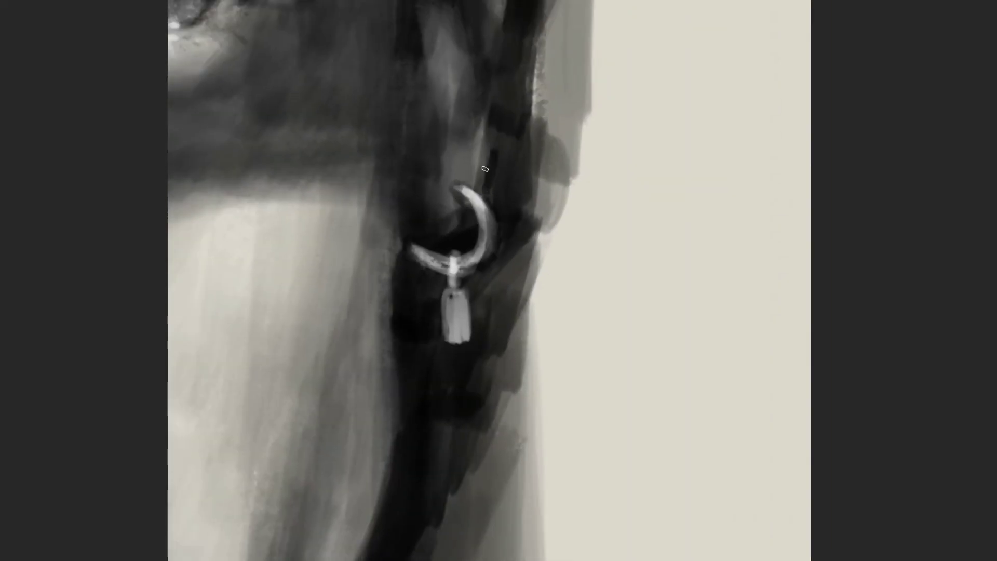
pyautogui.moveTo(485, 169); pyautogui.dragTo(459, 255)
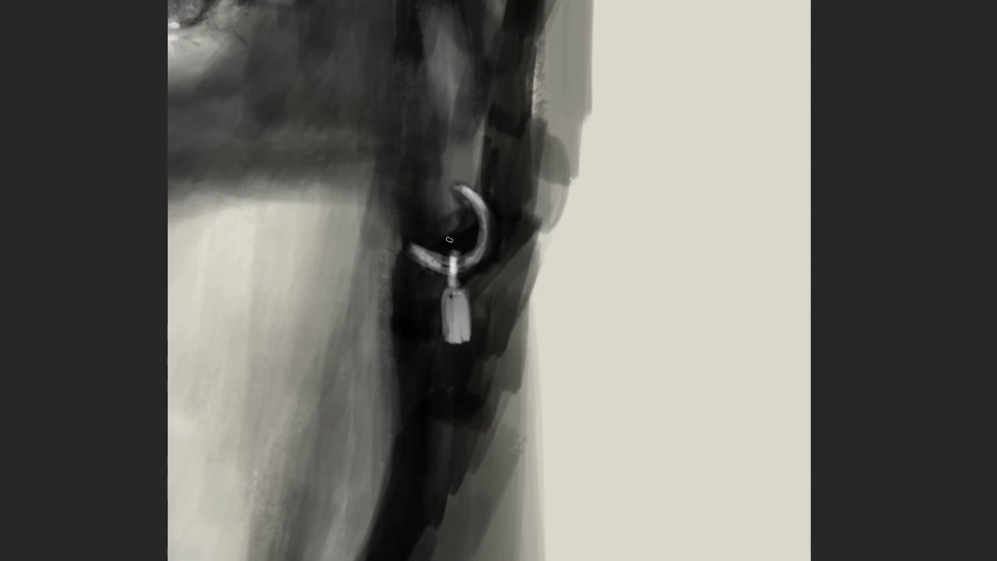
# Shade the hoop edges, its link and the rectangular padlock pendant, adding inner highlights.
pyautogui.moveTo(449, 290)
pyautogui.mouseDown()
pyautogui.moveTo(447, 340)
pyautogui.moveTo(452, 294)
pyautogui.mouseUp()
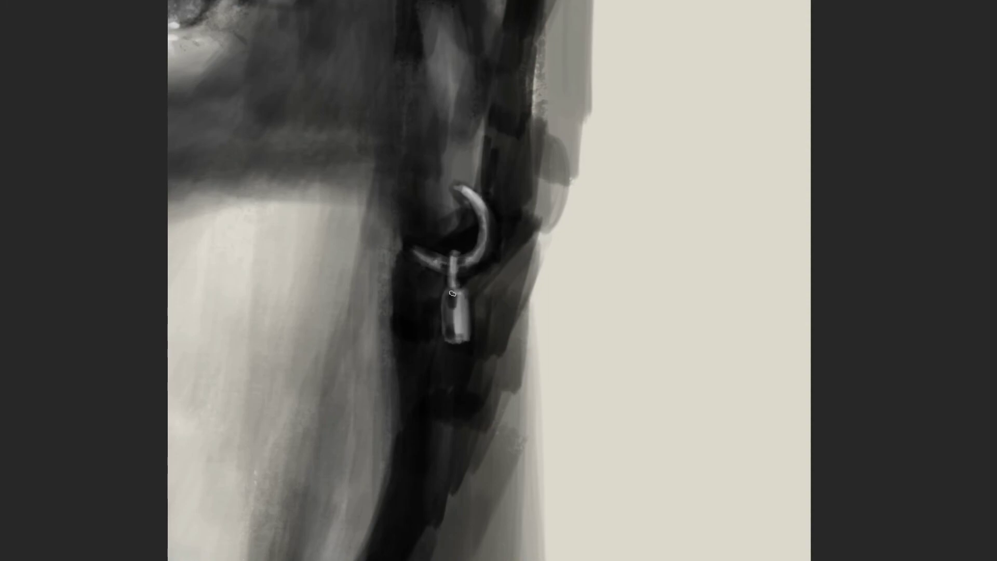
pyautogui.moveTo(456, 187); pyautogui.dragTo(480, 249)
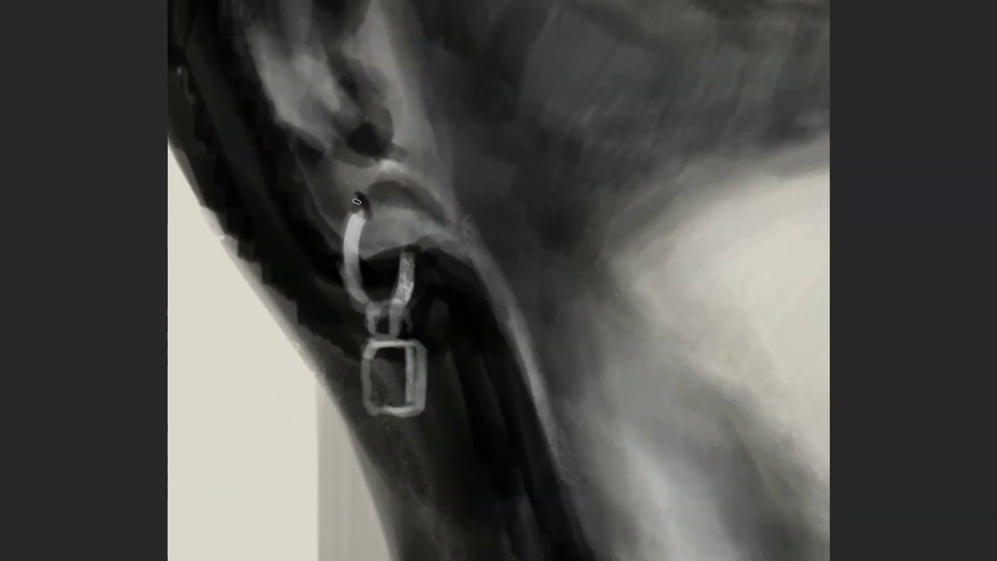
pyautogui.moveTo(357, 201)
pyautogui.mouseDown()
pyautogui.moveTo(358, 260)
pyautogui.moveTo(382, 309)
pyautogui.mouseUp()
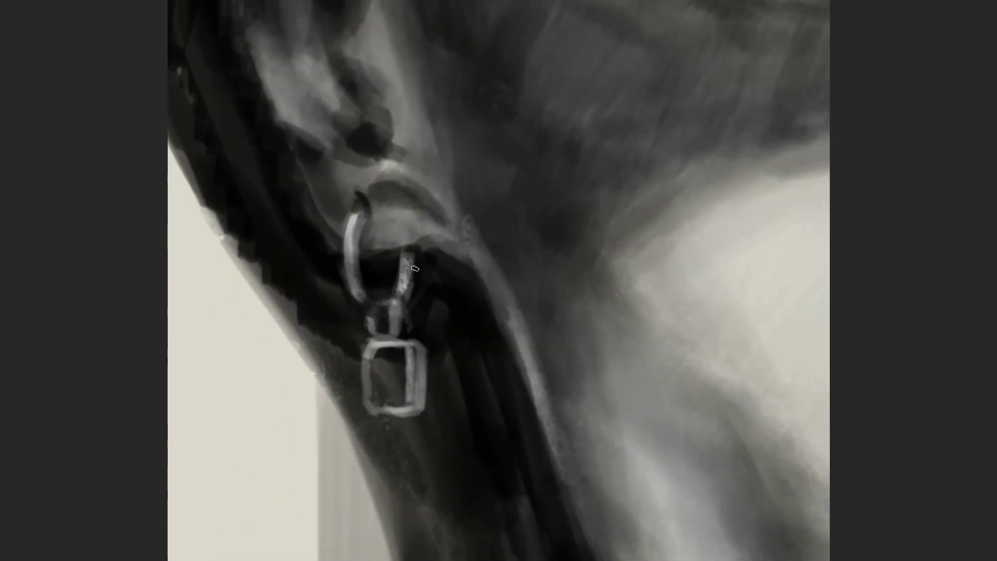
pyautogui.moveTo(414, 268); pyautogui.dragTo(405, 310)
pyautogui.moveTo(358, 204)
pyautogui.mouseDown()
pyautogui.moveTo(358, 295)
pyautogui.moveTo(350, 290)
pyautogui.moveTo(414, 340)
pyautogui.moveTo(416, 415)
pyautogui.mouseUp()
pyautogui.moveTo(366, 343)
pyautogui.mouseDown()
pyautogui.moveTo(399, 418)
pyautogui.moveTo(374, 396)
pyautogui.moveTo(422, 413)
pyautogui.mouseUp()
pyautogui.moveTo(381, 363); pyautogui.dragTo(397, 397)
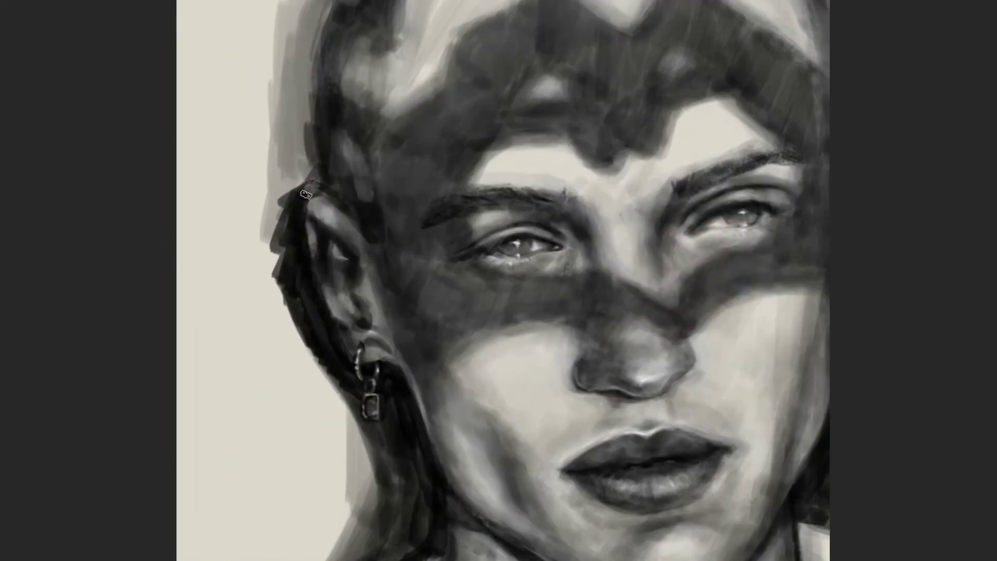
# Darken and blend the hair behind the ear and soften it on both sides of the neck.
pyautogui.moveTo(332, 347)
pyautogui.mouseDown()
pyautogui.moveTo(283, 217)
pyautogui.moveTo(327, 353)
pyautogui.moveTo(352, 390)
pyautogui.moveTo(342, 405)
pyautogui.moveTo(384, 468)
pyautogui.mouseUp()
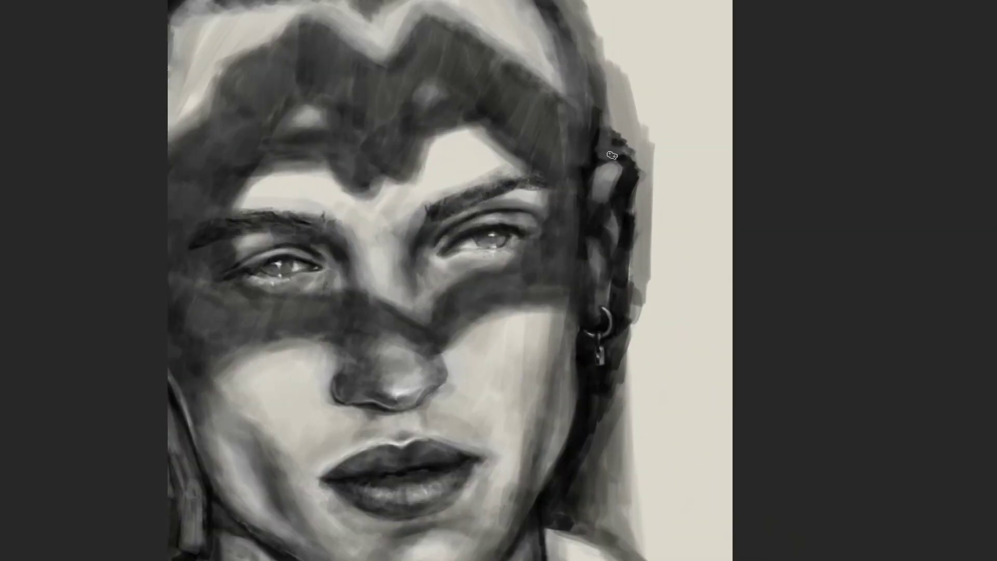
pyautogui.moveTo(629, 173)
pyautogui.mouseDown()
pyautogui.moveTo(623, 358)
pyautogui.moveTo(592, 410)
pyautogui.moveTo(576, 469)
pyautogui.mouseUp()
pyautogui.hotkey('ctrl', '0')
pyautogui.moveTo(496, 296)
pyautogui.mouseDown()
pyautogui.moveTo(483, 391)
pyautogui.moveTo(506, 322)
pyautogui.mouseUp()
pyautogui.moveTo(527, 244); pyautogui.dragTo(509, 337)
pyautogui.moveTo(244, 358)
pyautogui.mouseDown()
pyautogui.moveTo(182, 456)
pyautogui.moveTo(229, 421)
pyautogui.mouseUp()
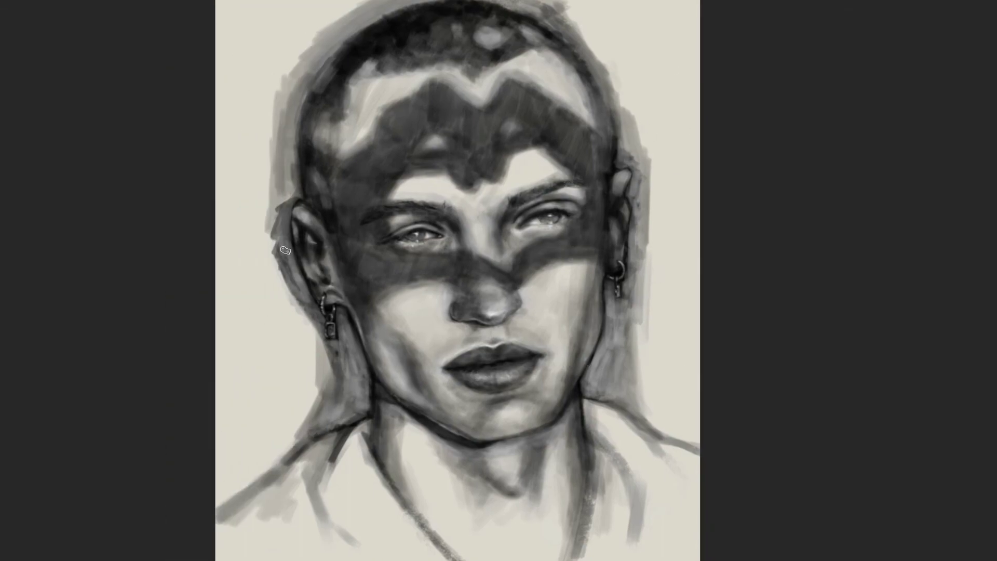
# Begin writing a cursive signature beside the head.
pyautogui.scroll(-2, 456, 340)
pyautogui.scroll(-2, 456, 340)
pyautogui.moveTo(524, 218); pyautogui.dragTo(546, 241)
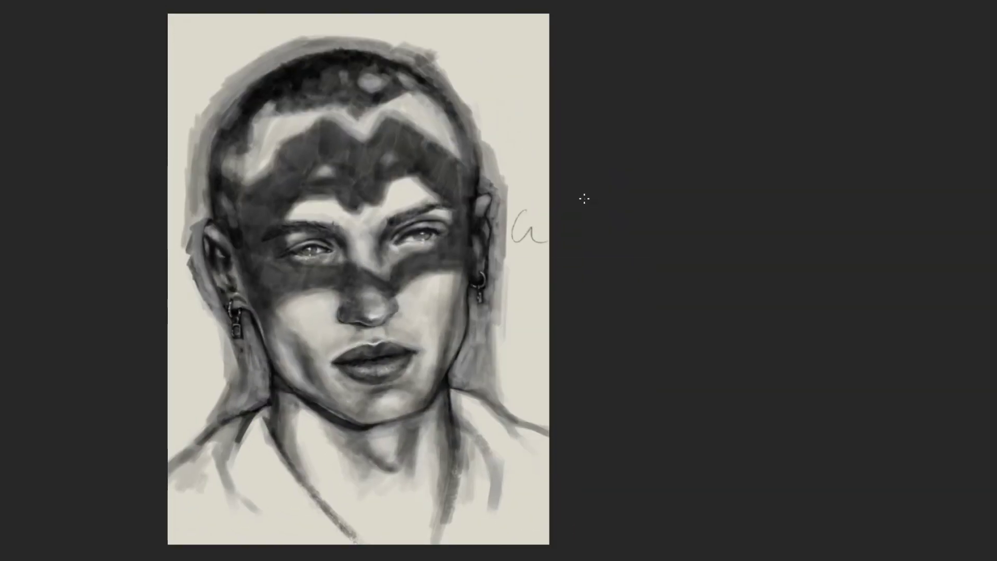